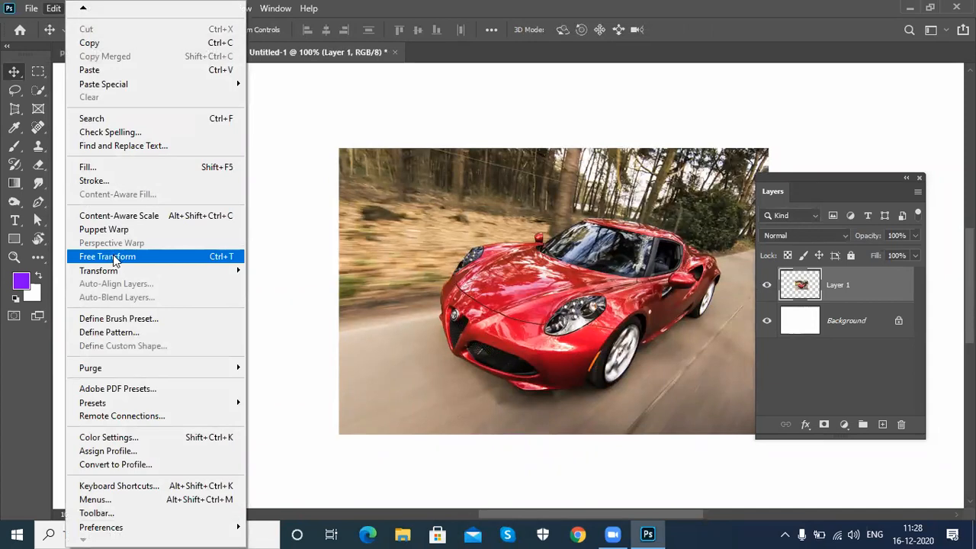
- Try moving the car photo left and scaling it down proportionally to about 82% with Free Transform
left_click(106, 256)
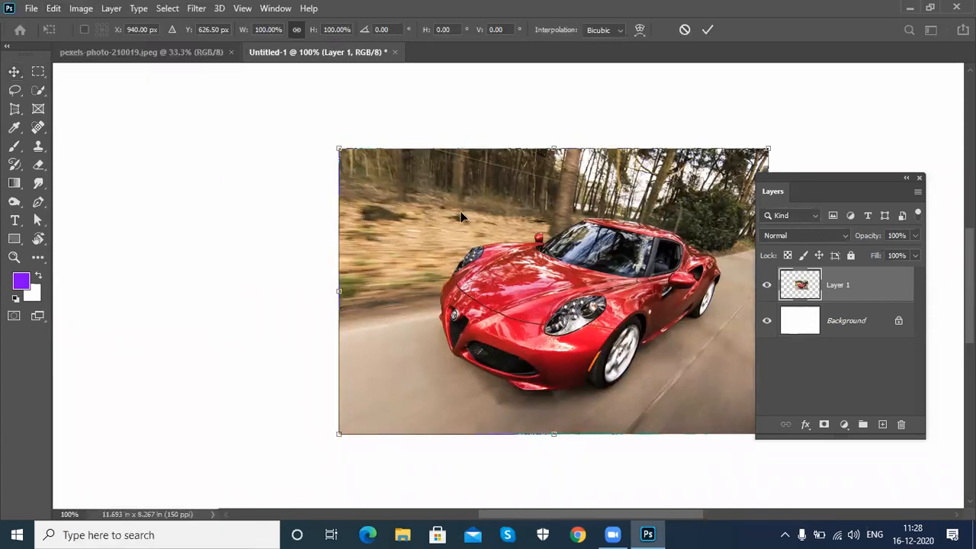
left_click_drag(463, 200, 285, 195)
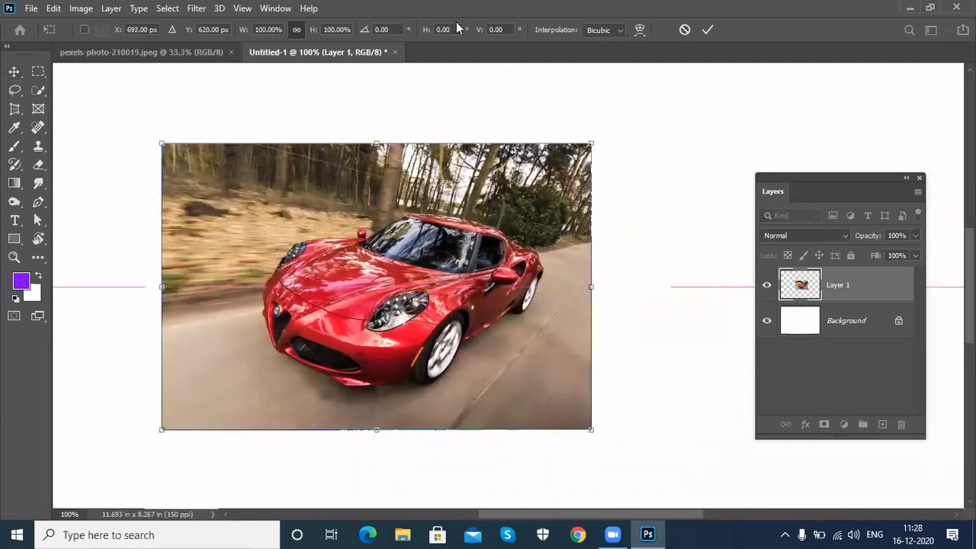
right_click(301, 186)
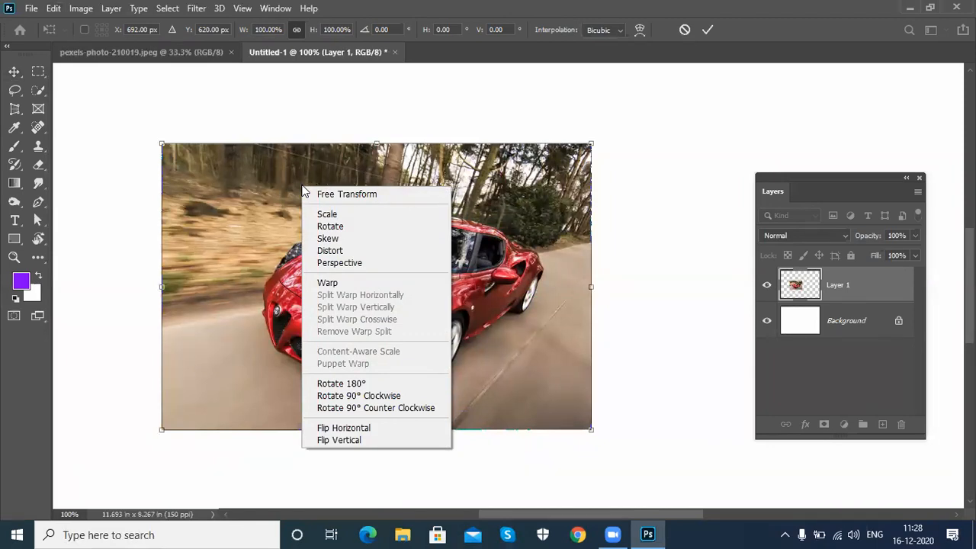
left_click(340, 216)
left_click_drag(592, 142, 529, 189)
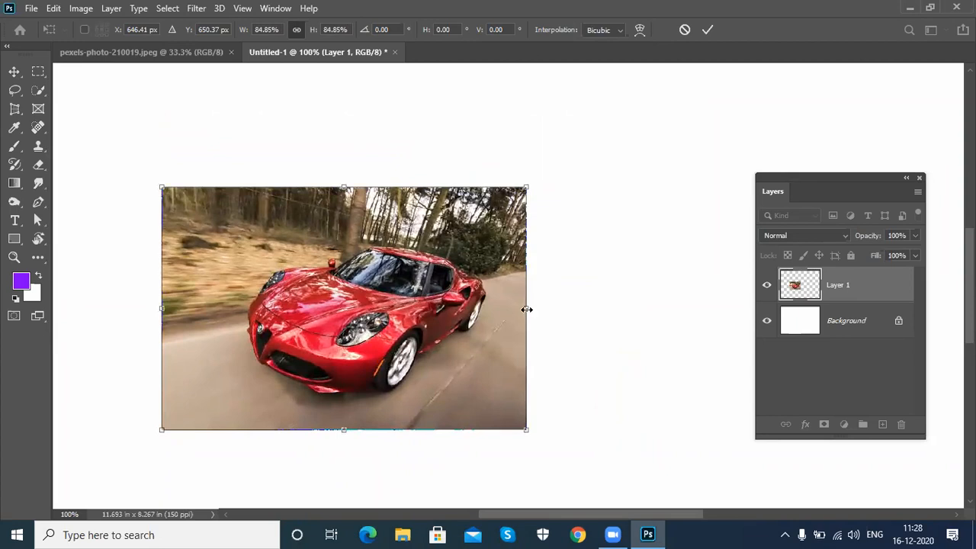
mouse_move(530, 309)
left_mouse_down()
mouse_move(545, 308)
mouse_move(514, 308)
left_mouse_up()
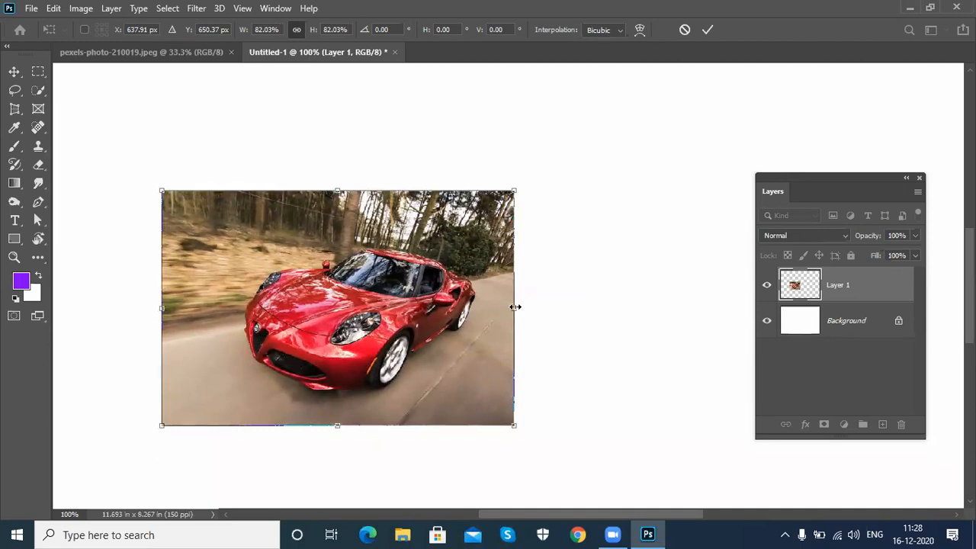
- Try stretching the car photo to about 122.6% width and 106.5% height, and cancel the transform
left_click_drag(515, 307, 691, 311)
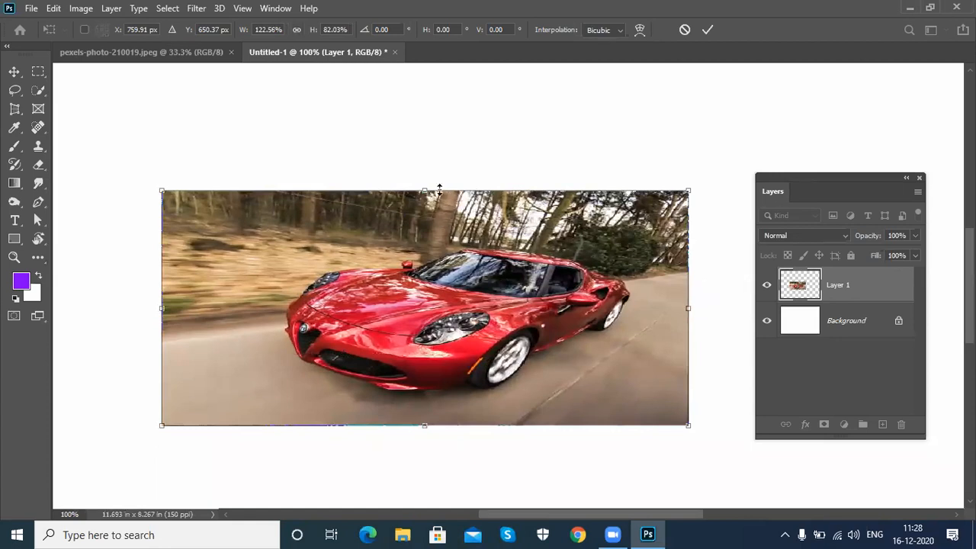
left_click_drag(422, 189, 425, 121)
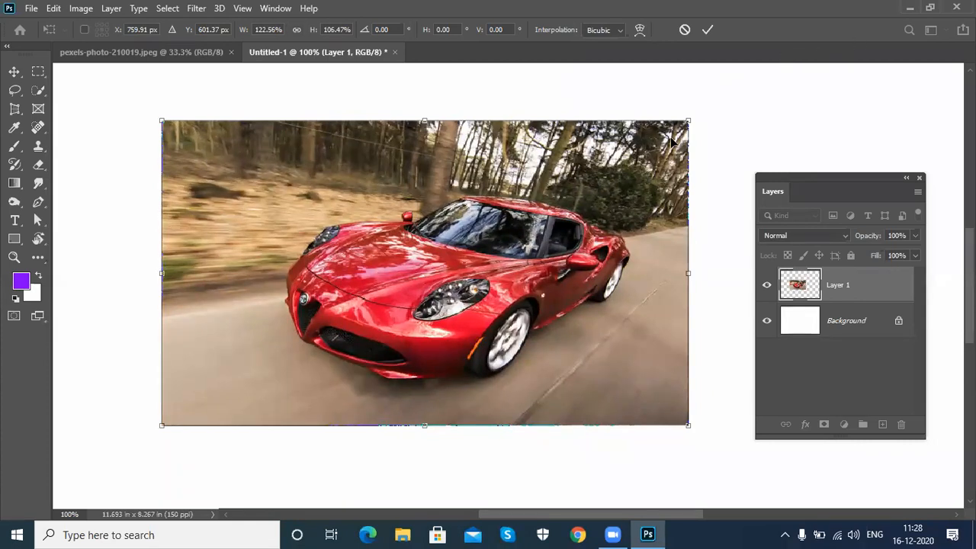
left_click(685, 30)
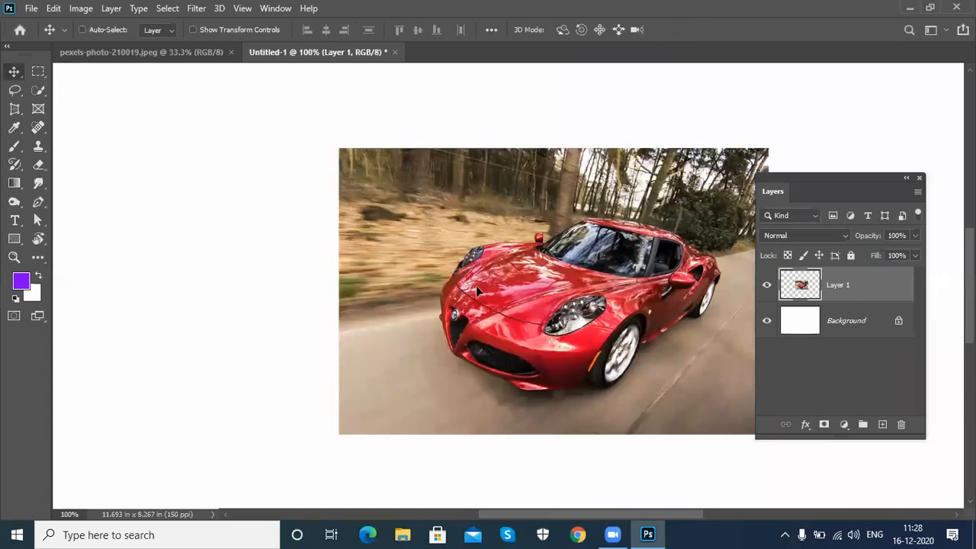
- Move the car photo left to about X 742 px, Y 635.5 px and start a free transform on it
left_click_drag(586, 296, 443, 285)
key("ctrl+t")
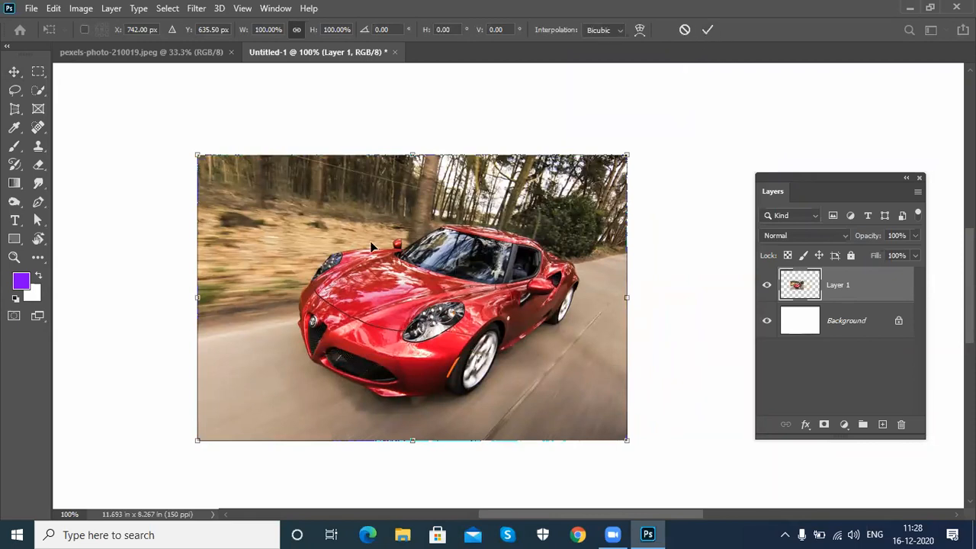
- Try rotating the car photo about 18° counterclockwise, and reset its rotation angle to 0°
right_click(350, 223)
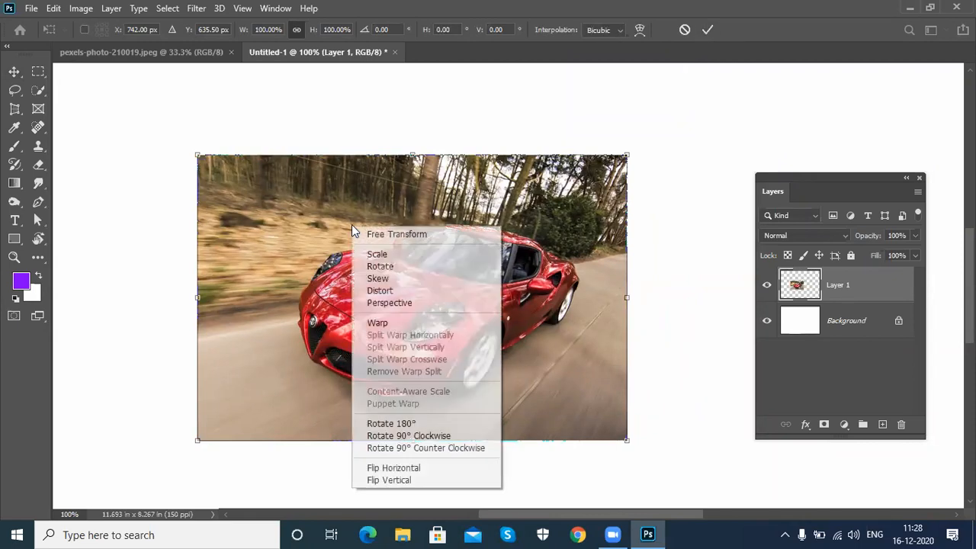
left_click(396, 266)
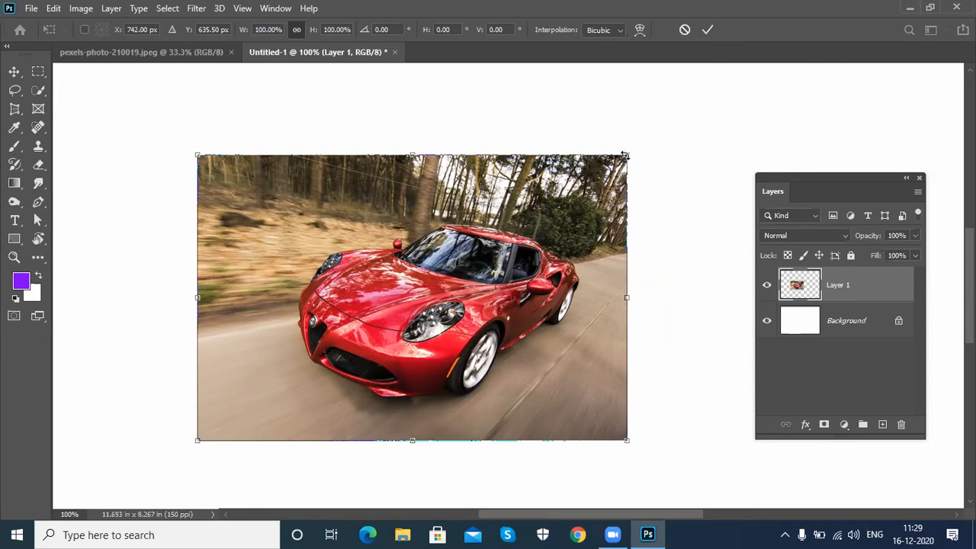
left_click_drag(637, 146, 660, 154)
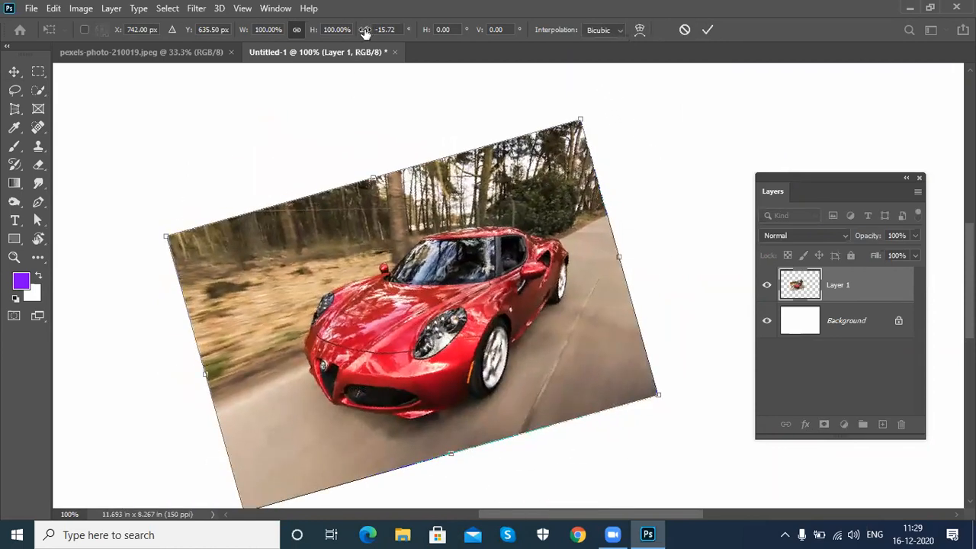
left_click_drag(362, 35, 398, 29)
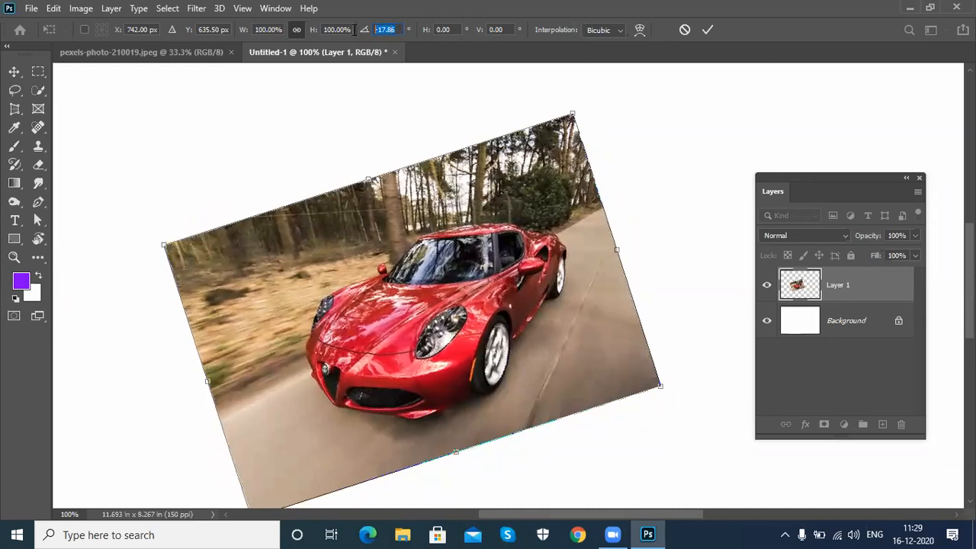
type("0")
key("Return")
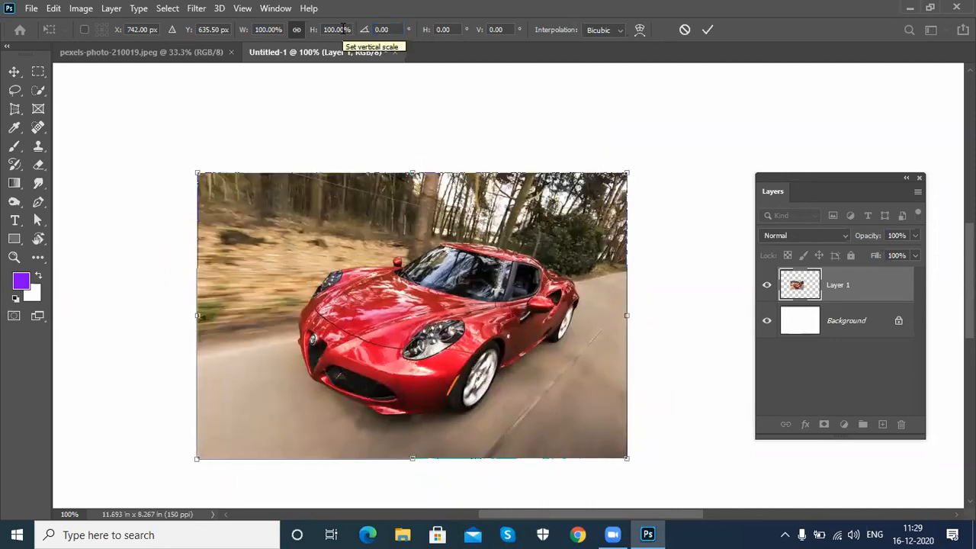
- Try skewing the car photo sideways by its top edge and vertically by its right edge, undoing each skew
right_click(326, 219)
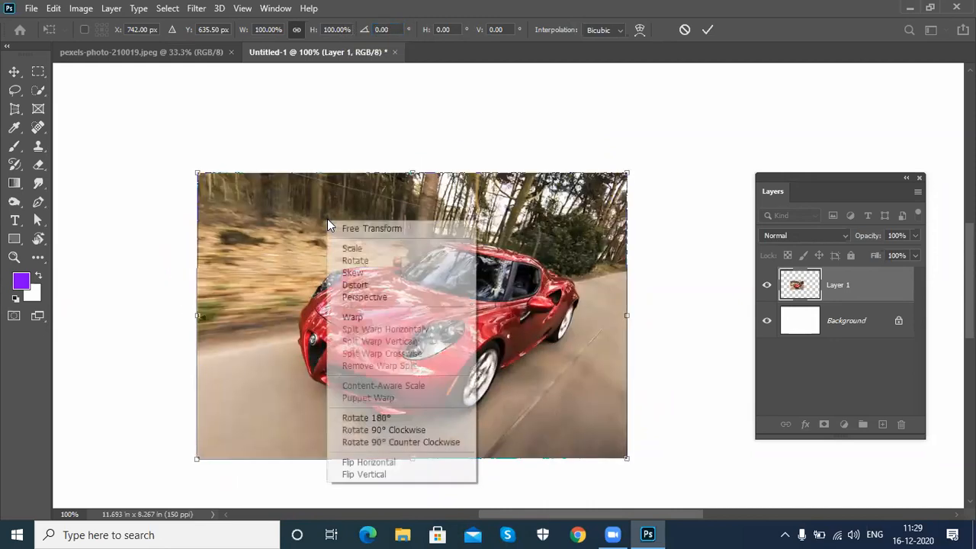
left_click(365, 273)
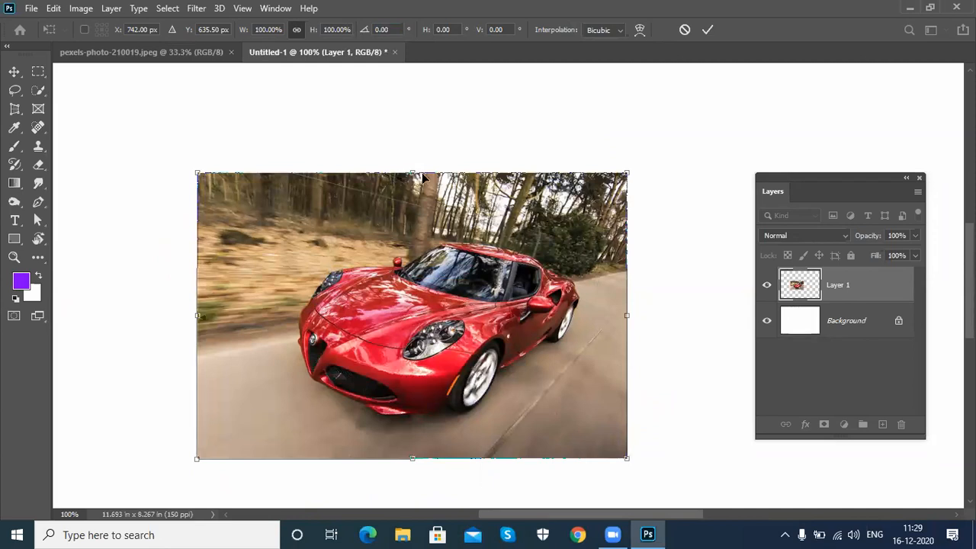
left_click_drag(414, 176, 286, 177)
key("ctrl+z")
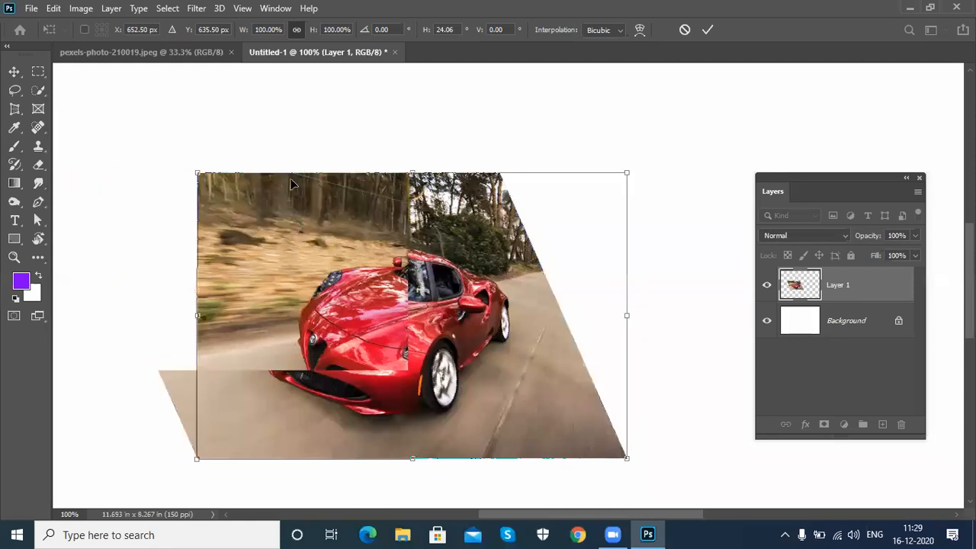
left_click_drag(630, 324, 630, 187)
left_click_drag(614, 417, 618, 362)
key("ctrl+z")
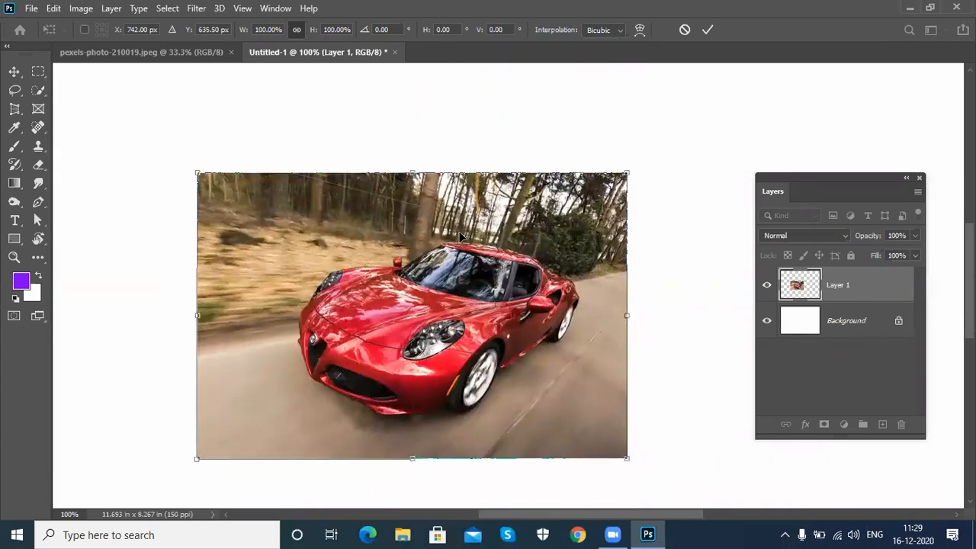
- Distort the car photo by pulling its two right corners inward so the right side becomes shorter than the left
right_click(466, 212)
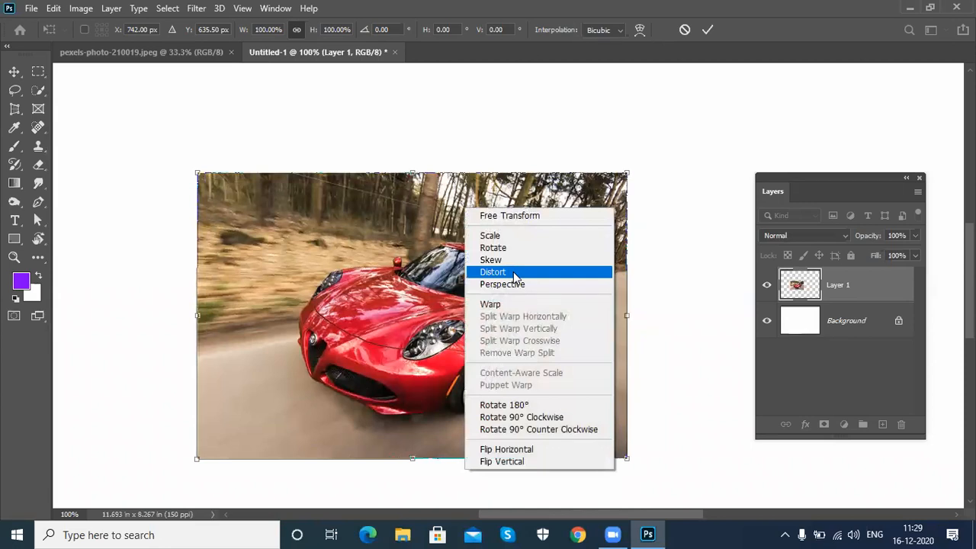
left_click(515, 273)
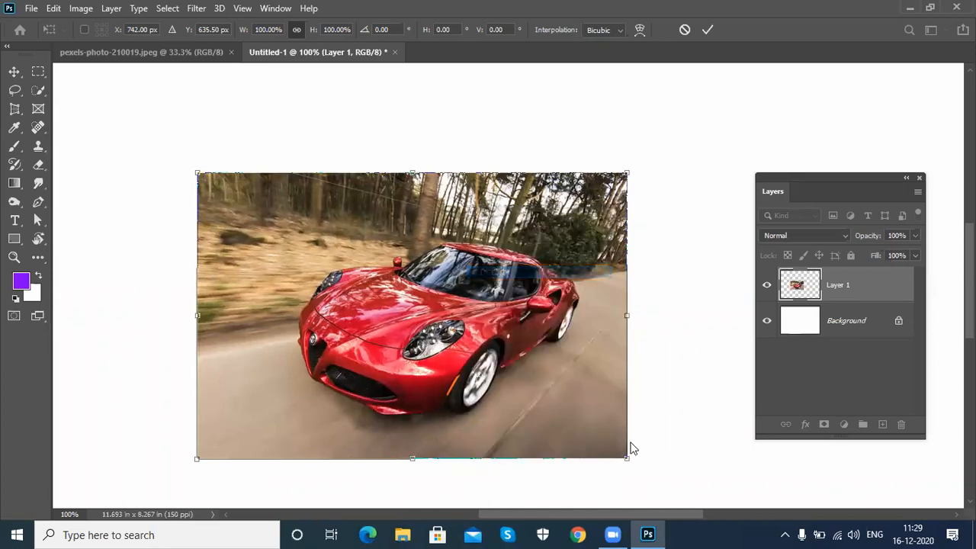
left_click_drag(625, 460, 512, 356)
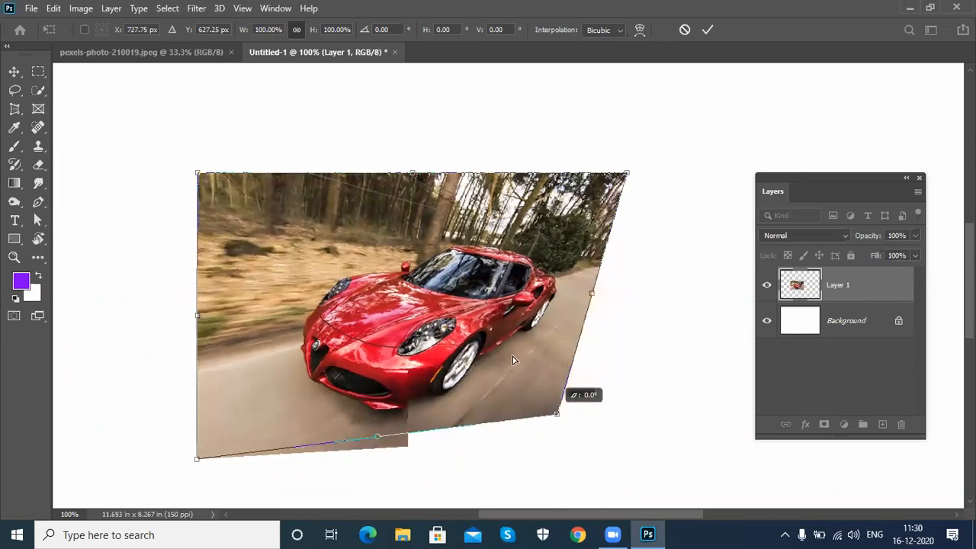
left_click_drag(624, 177, 504, 217)
left_click_drag(516, 360, 498, 331)
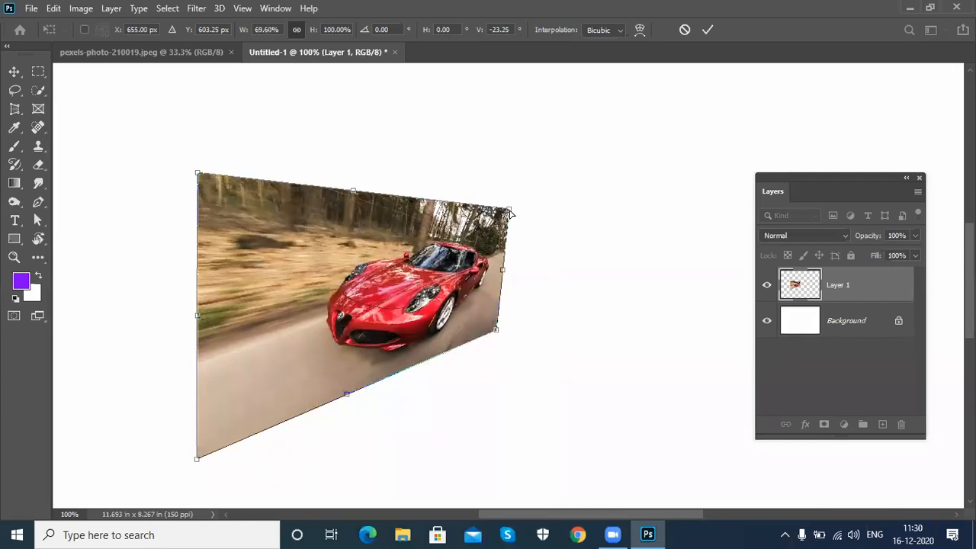
left_click_drag(509, 213, 494, 211)
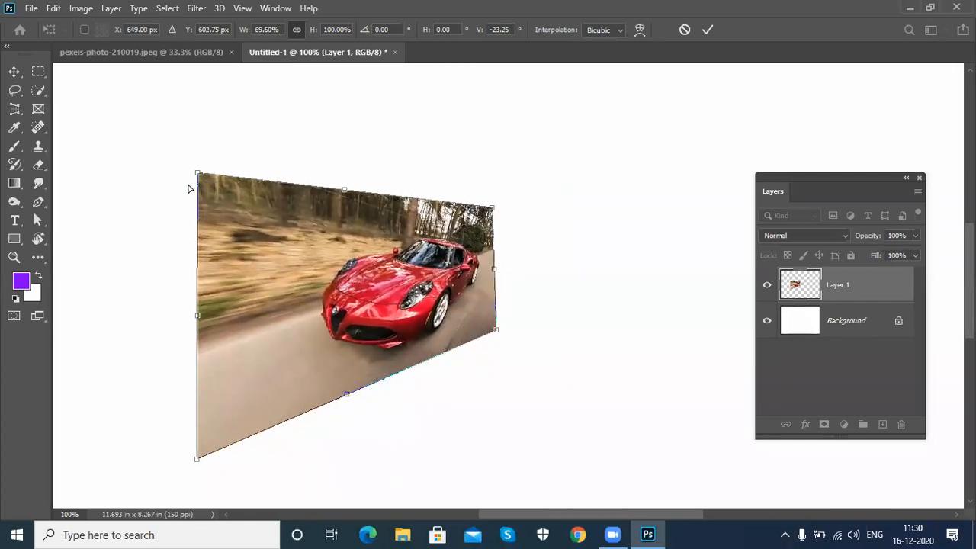
- Stretch the photo's two left corners outward and apply the distortion with the photo shifted up and left on the canvas
left_click_drag(197, 174, 187, 130)
left_click_drag(197, 459, 196, 485)
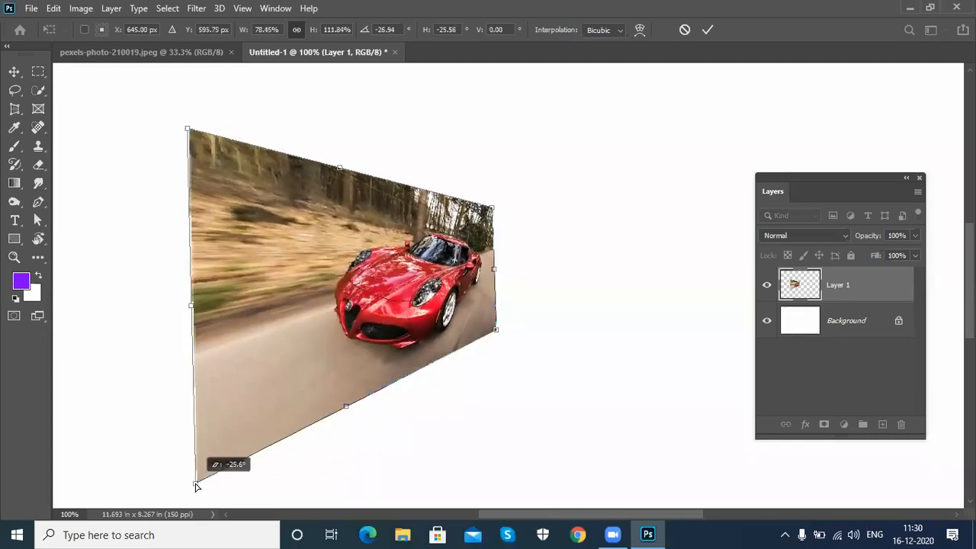
left_click_drag(418, 306, 389, 254)
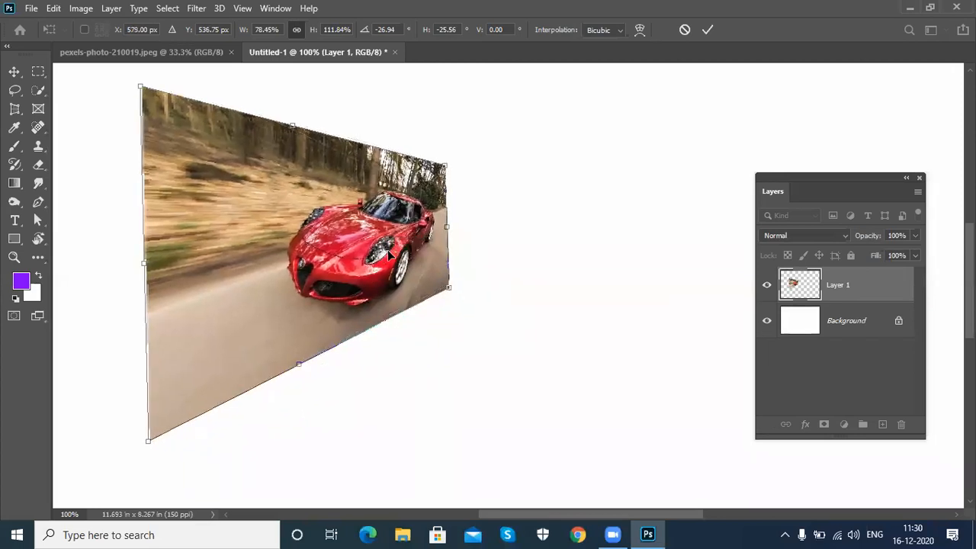
key("Return")
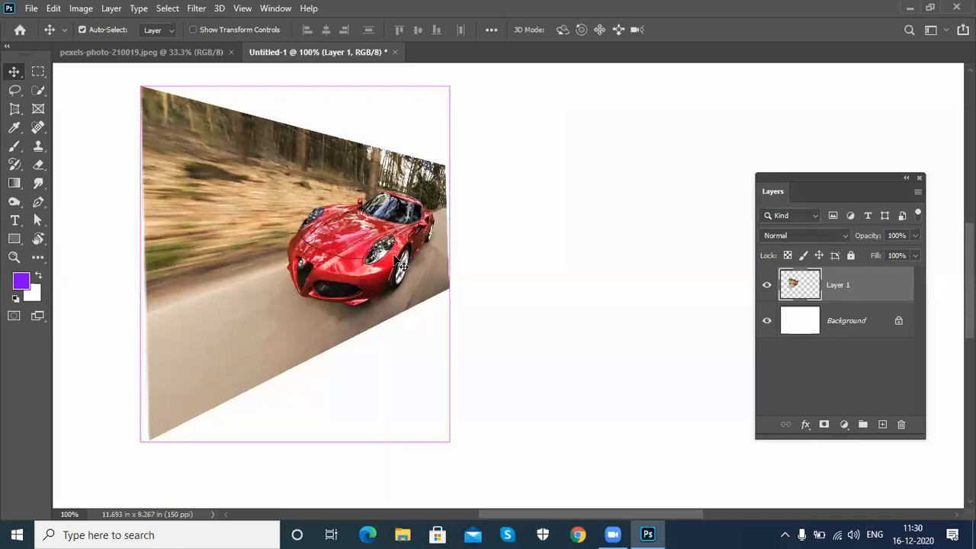
- Duplicate the distorted photo layer and place the copy, flipped vertically, below and to the right of the original
key("ctrl+j")
key("ctrl+t")
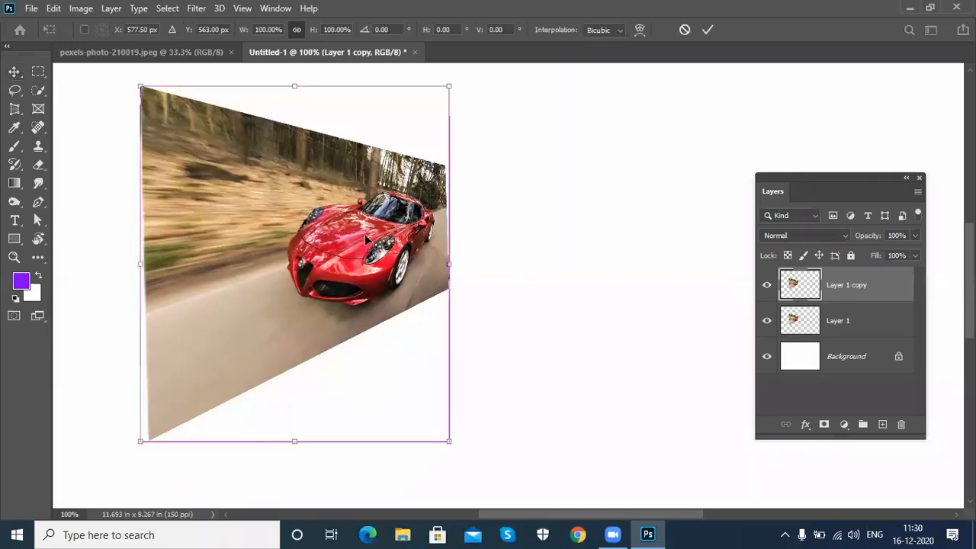
right_click(368, 241)
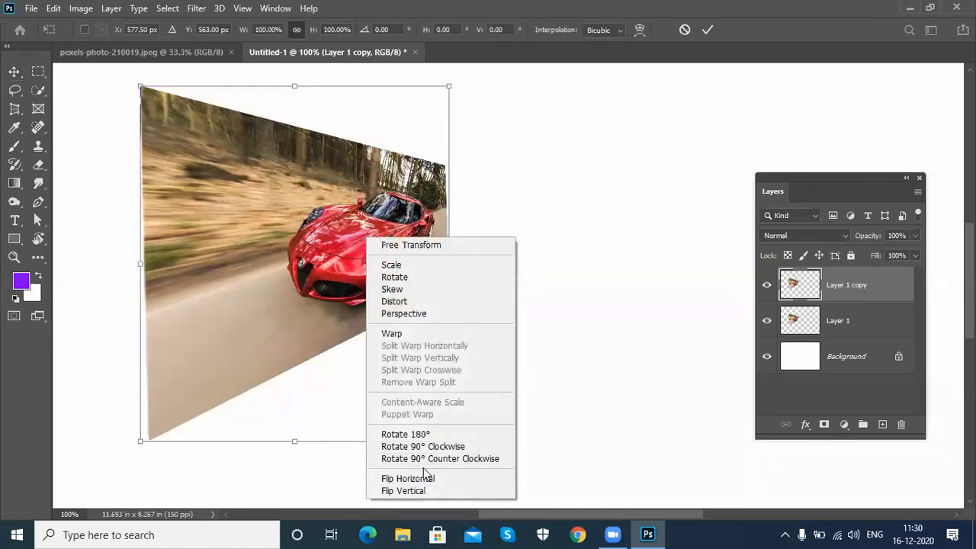
left_click(422, 491)
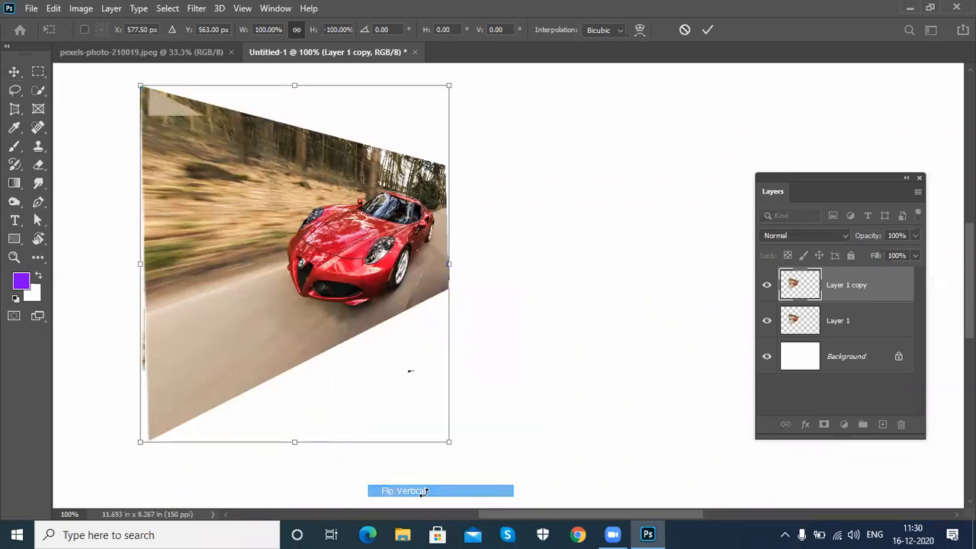
left_click_drag(253, 245, 484, 316)
- Try flipping the copied photo horizontally, and flip it back
right_click(340, 396)
left_click(398, 378)
right_click(485, 316)
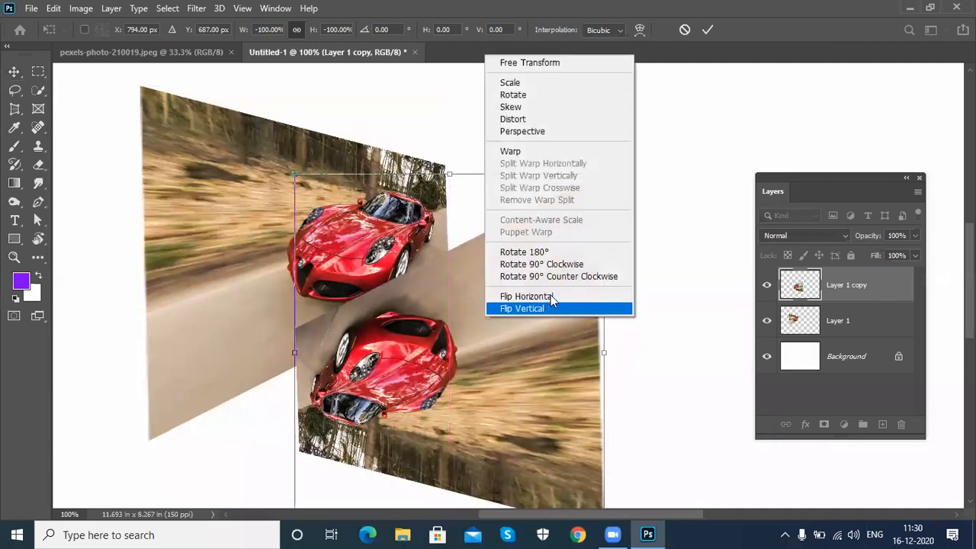
left_click(505, 297)
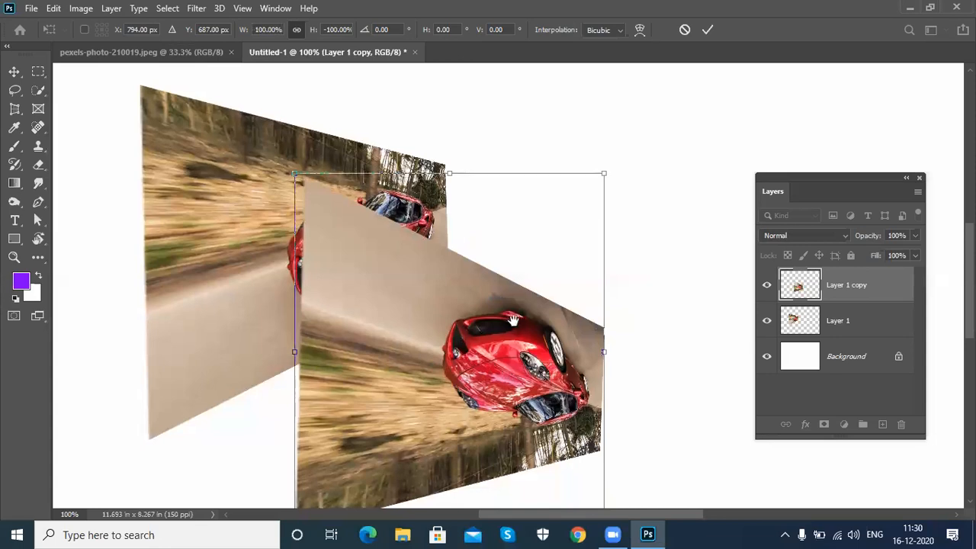
- Rotate the flipped copy to about -54.5°, position its road edge along the original's slanted lower edge, and apply the transform
left_click_drag(514, 321, 305, 319)
left_click_drag(485, 500, 558, 304)
left_click_drag(482, 335, 465, 327)
left_click_drag(624, 357, 632, 326)
left_click_drag(448, 305, 465, 316)
left_click_drag(627, 321, 628, 312)
left_click_drag(425, 330, 428, 334)
key("Return")
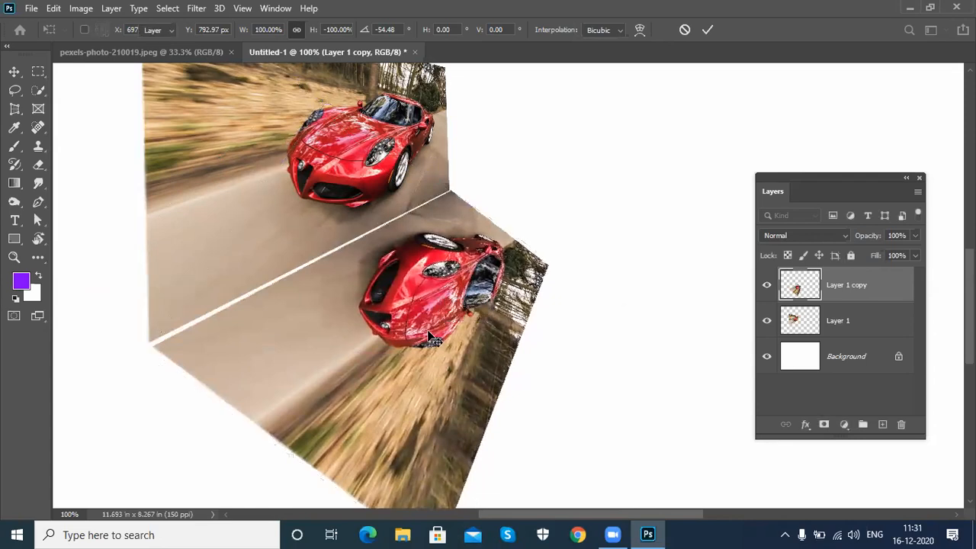
- Nudge the flipped copy left and up until it closes the white gap along the original photo's slanted lower edge
key("Left")
key("Left")
key("Left")
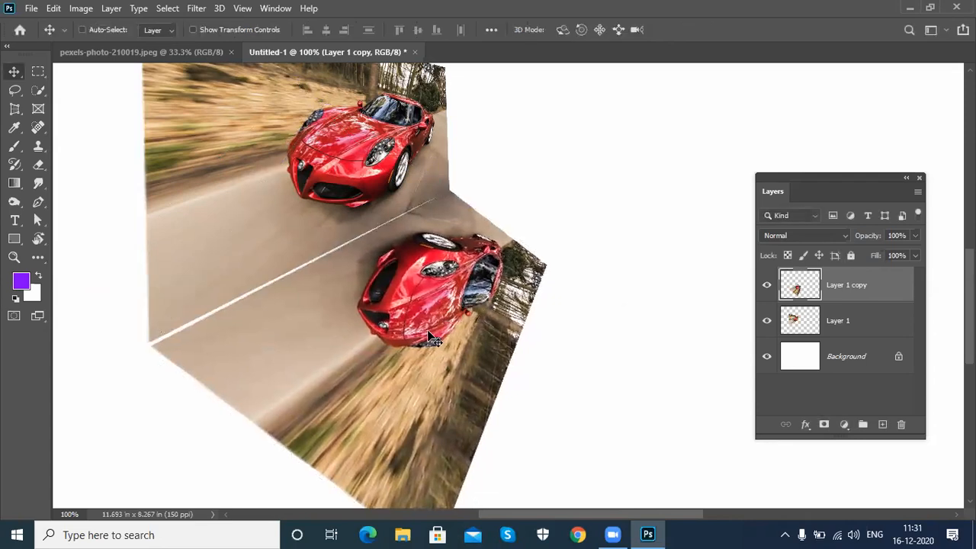
key("Up")
key("Up")
key("Up")
key("Up")
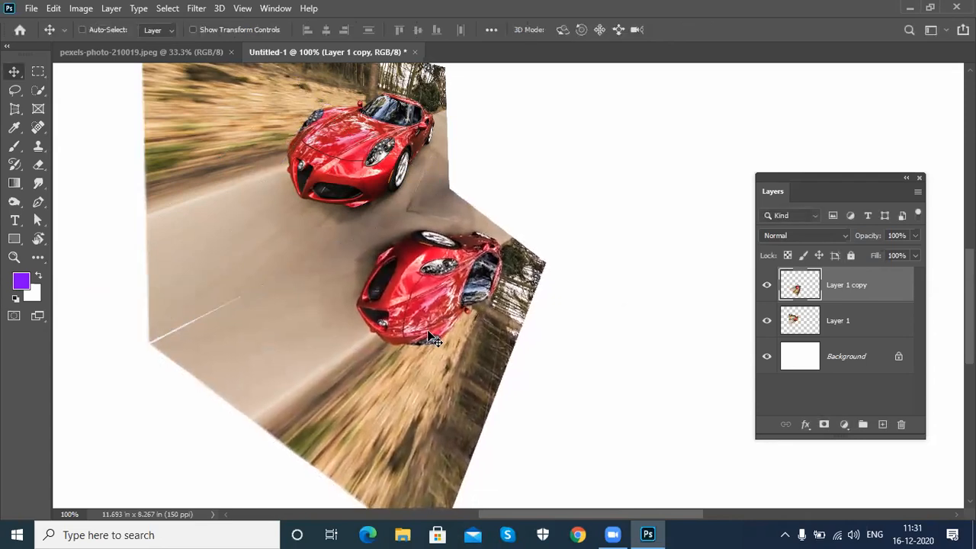
key("Left")
key("Left")
key("Left")
key("Left")
key("Left")
key("Left")
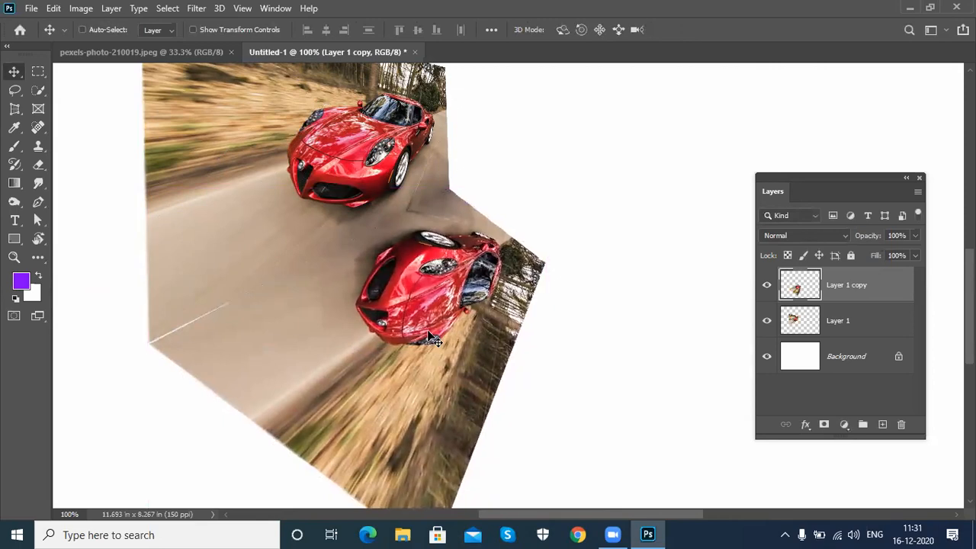
- Place Layer 1 copy beneath Layer 1 in the stacking order and reduce the copy's opacity to 36%
left_click_drag(887, 286, 882, 326)
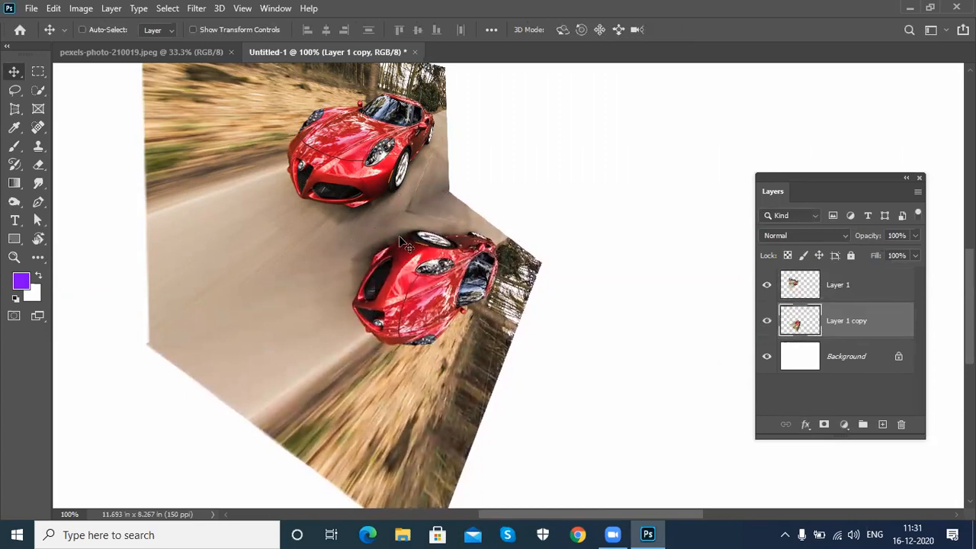
left_click(887, 287)
left_click(915, 235)
left_click_drag(913, 254, 947, 271)
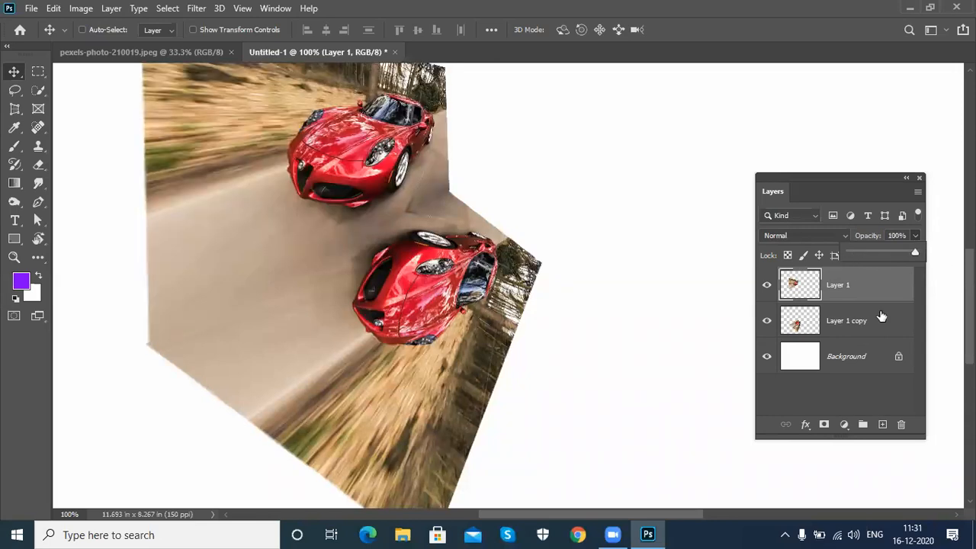
left_click(865, 321)
left_click(915, 236)
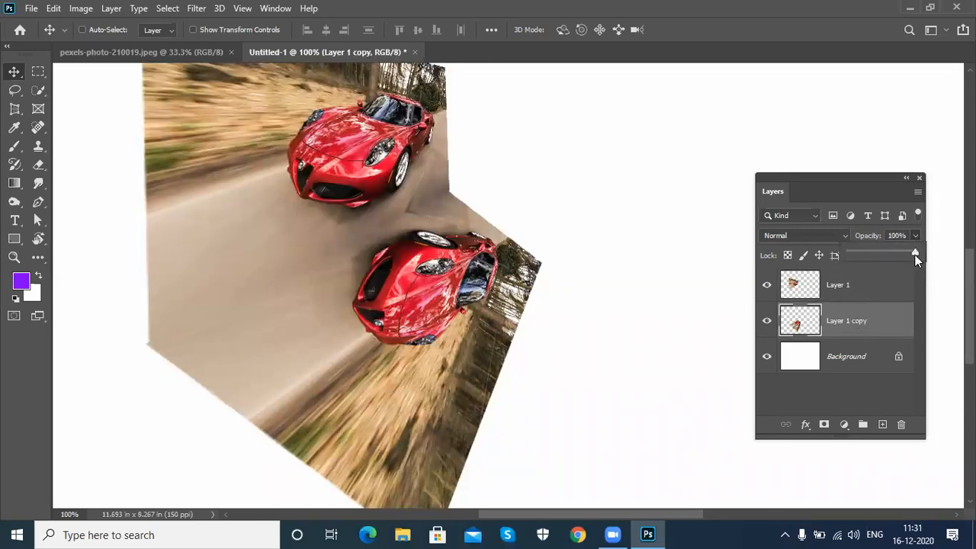
left_click_drag(879, 255, 874, 254)
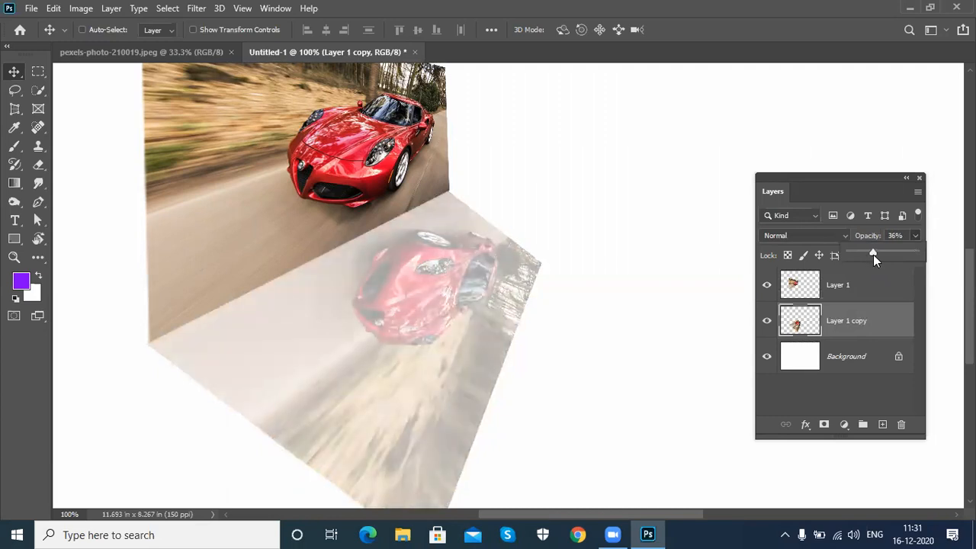
left_click(700, 165)
key("ctrl")
key("ctrl+0")
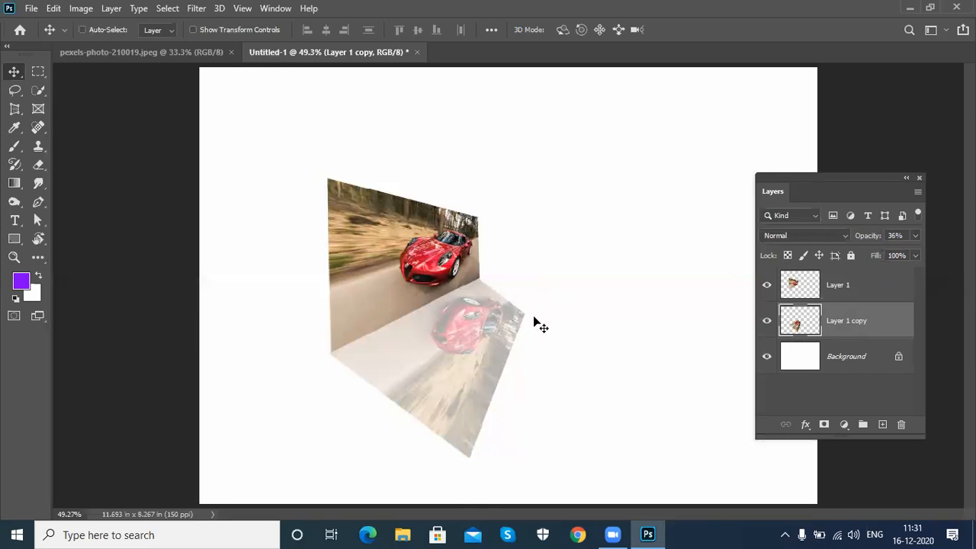
- Distort the faded reflection copy by pulling its upper-right corner outward and slightly up
key("ctrl+t")
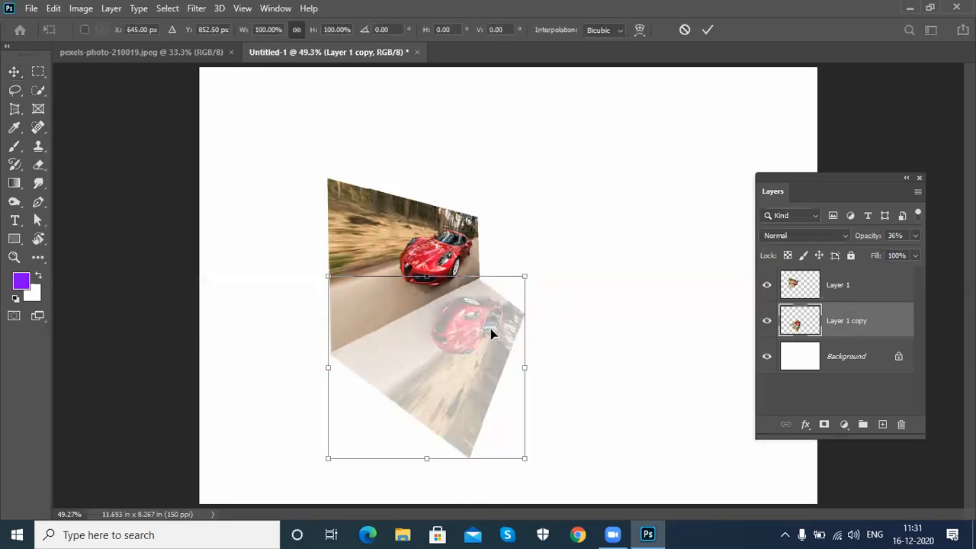
right_click(492, 324)
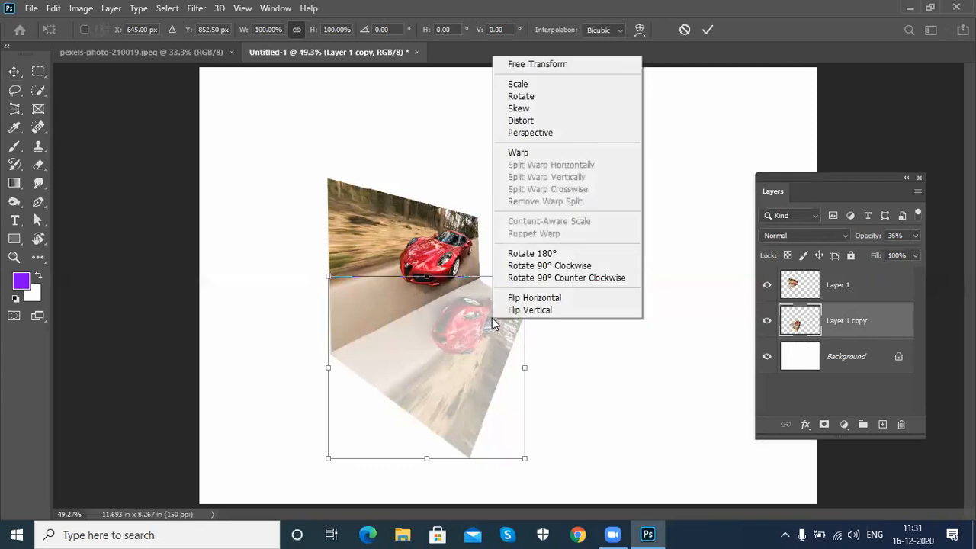
left_click(546, 122)
left_click_drag(527, 279, 572, 264)
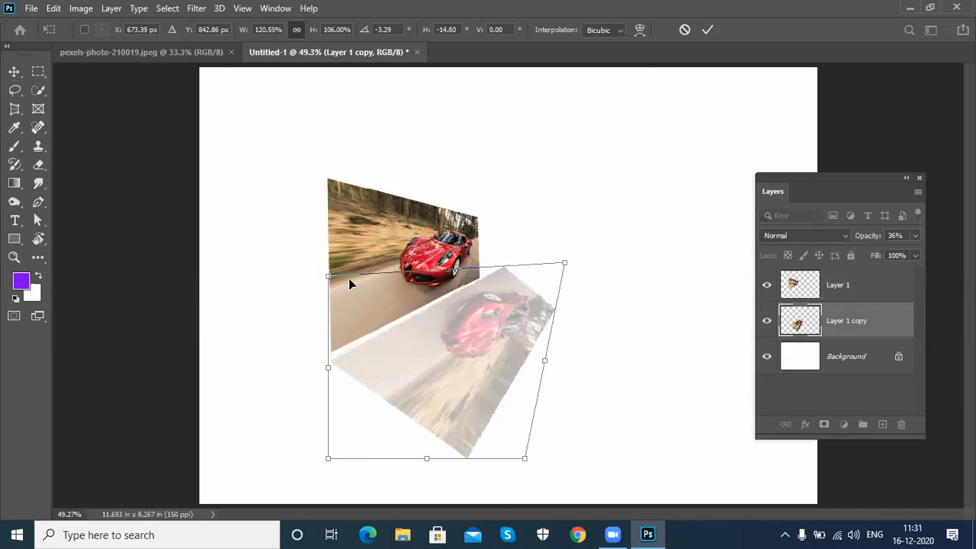
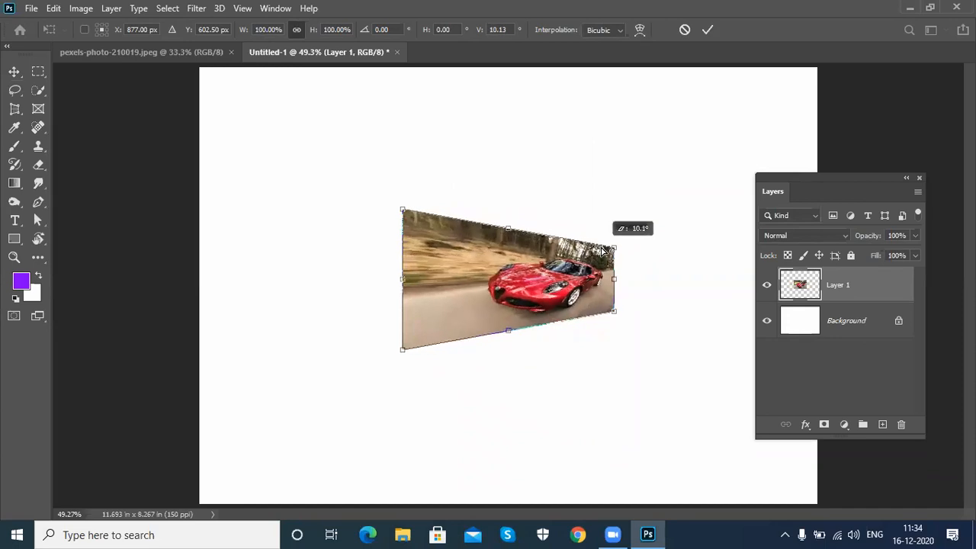
- Try a perspective transform that narrows the photo's top edge symmetrically, and cancel it
left_click_drag(596, 157, 551, 196)
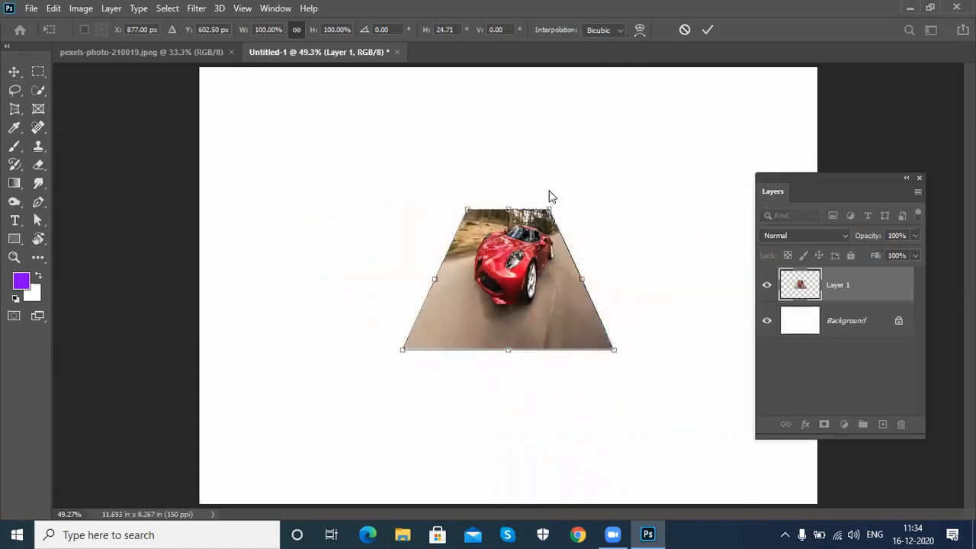
key("Escape")
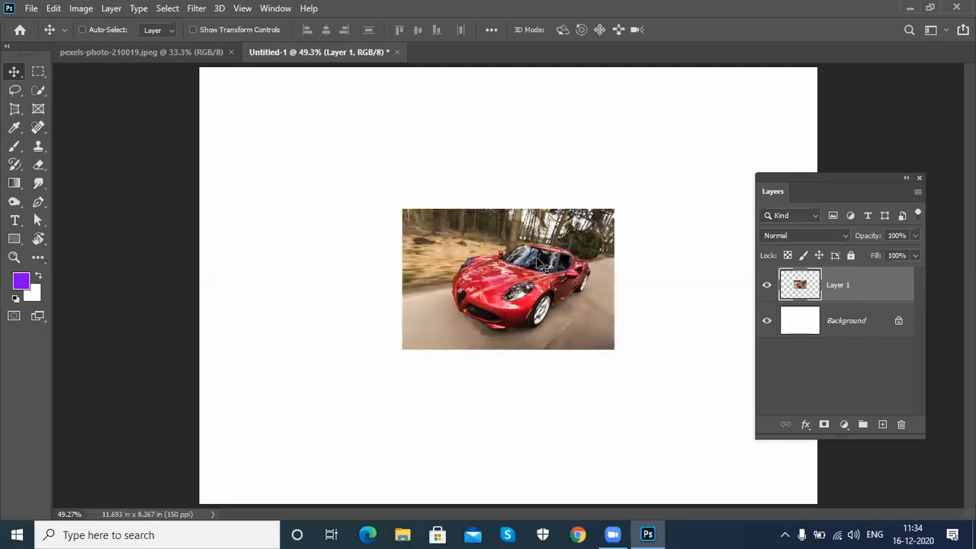
- Move the photo slightly up and to the left with Free Transform and switch the transform to Warp
key("ctrl+t")
left_click_drag(556, 252, 539, 221)
right_click(539, 220)
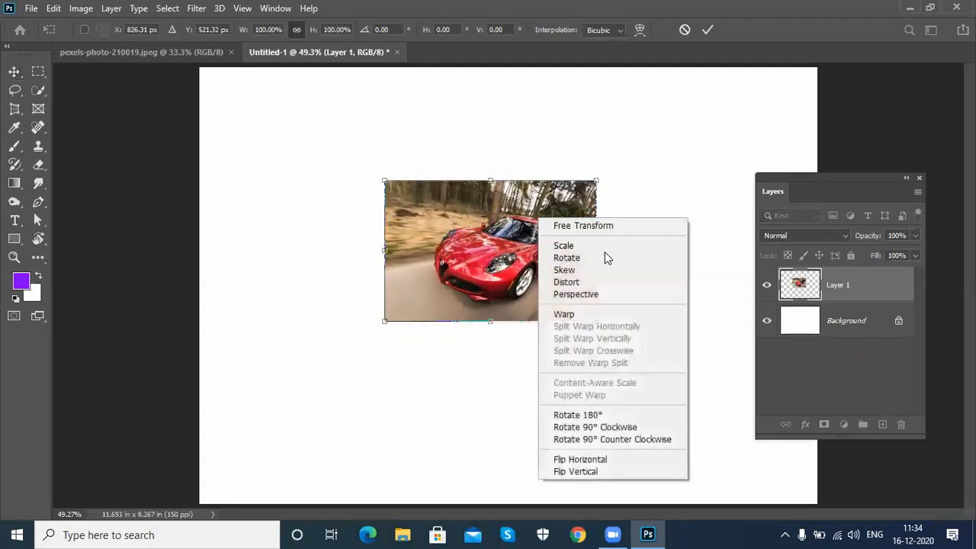
left_click(599, 315)
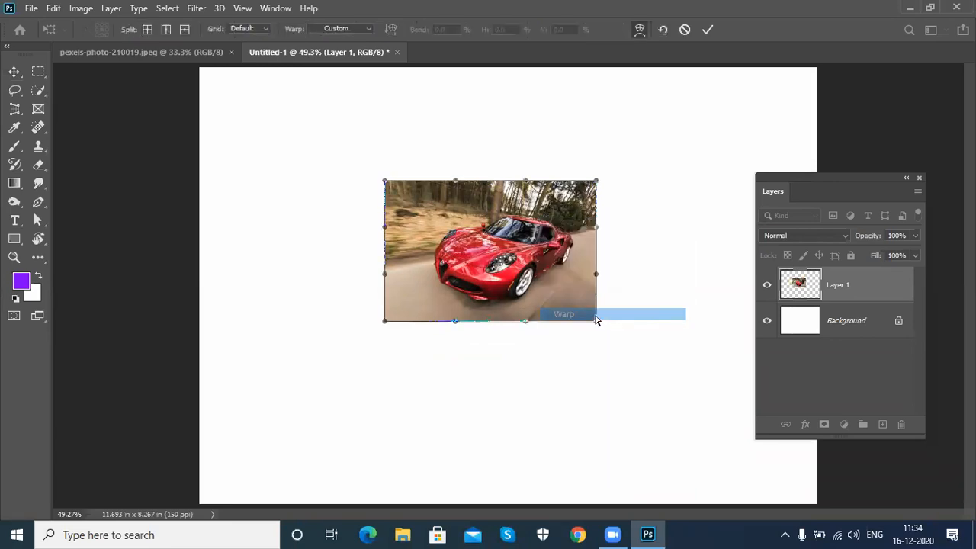
key("ctrl+plus")
key("ctrl+plus")
key("ctrl+plus")
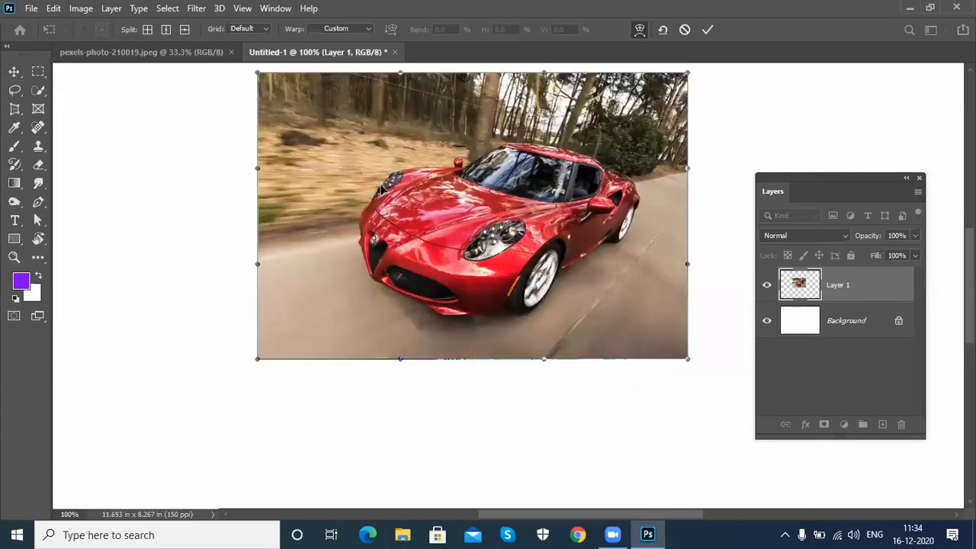
left_click_drag(526, 216, 512, 277)
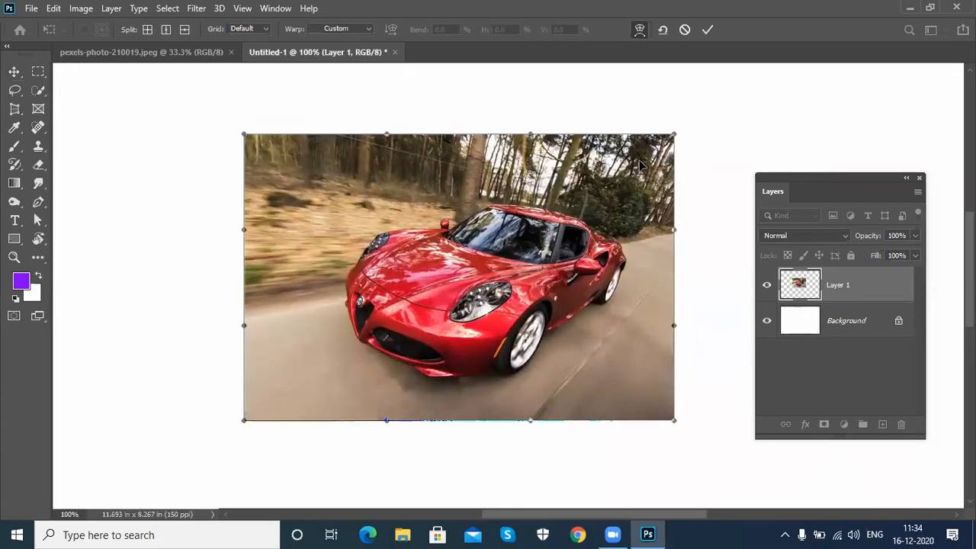
- Warp the photo's outline: upper-right and lower-right corners inward, right edge bulging outward, and lower-left corner pulled outward
left_click_drag(674, 138, 614, 163)
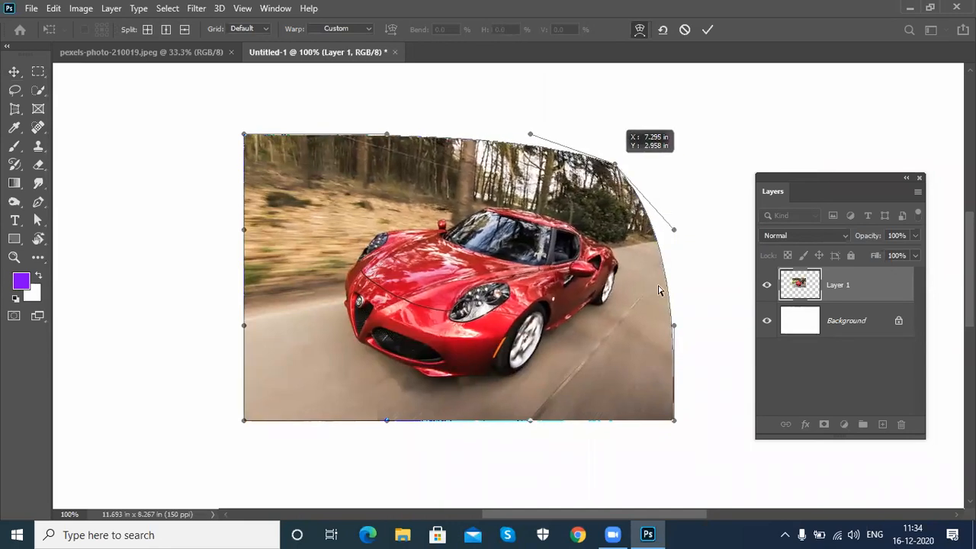
left_click_drag(675, 326, 749, 304)
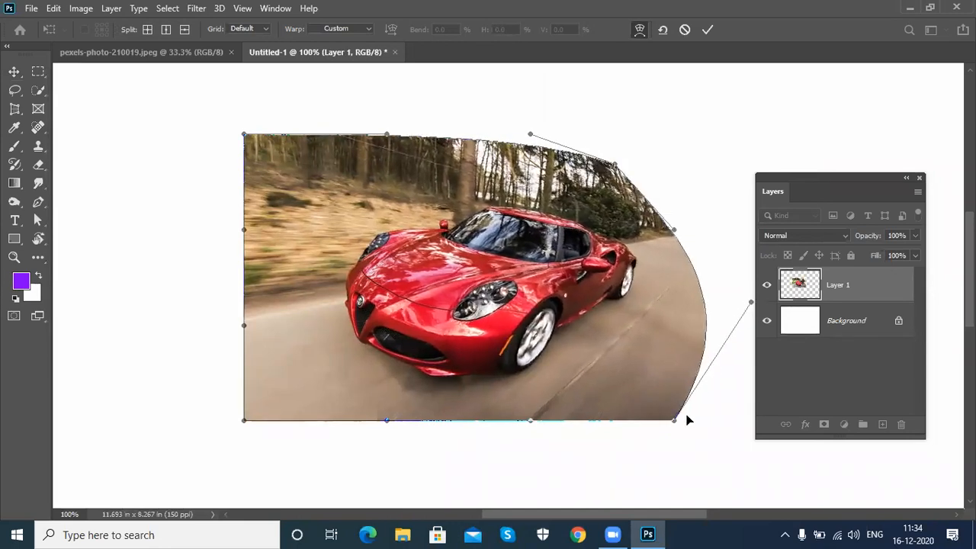
left_click_drag(676, 423, 517, 470)
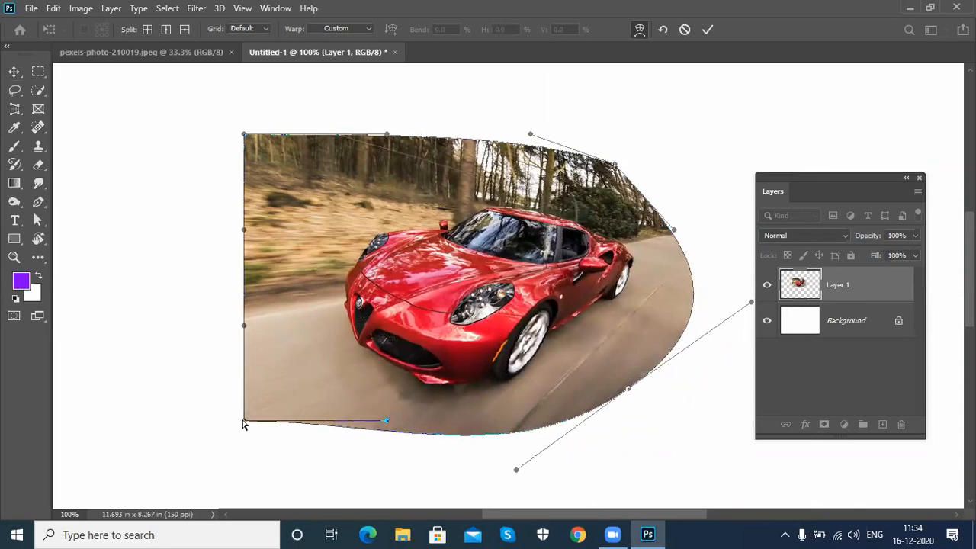
left_click_drag(245, 420, 193, 416)
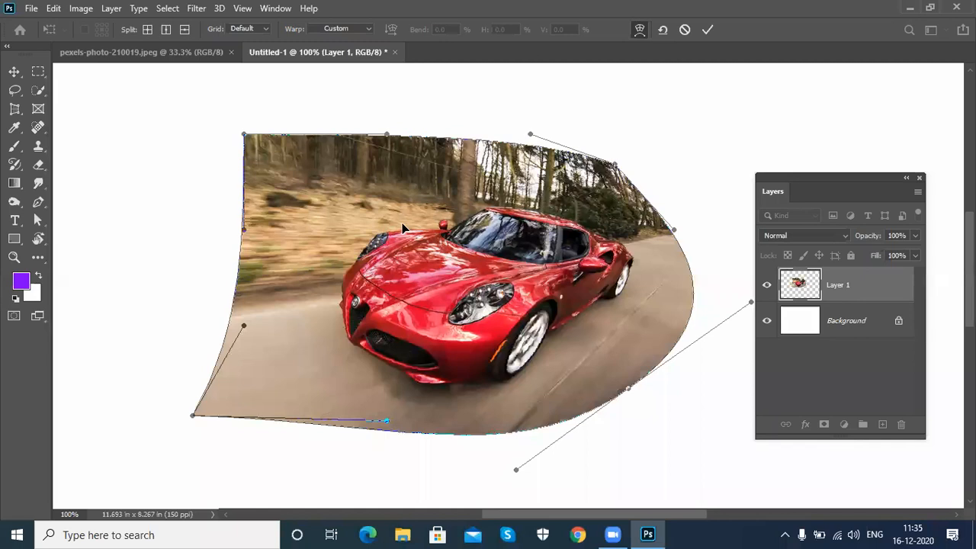
- Split the warp grid with three vertical lines, through the photo's middle, left part and right part
left_click(166, 30)
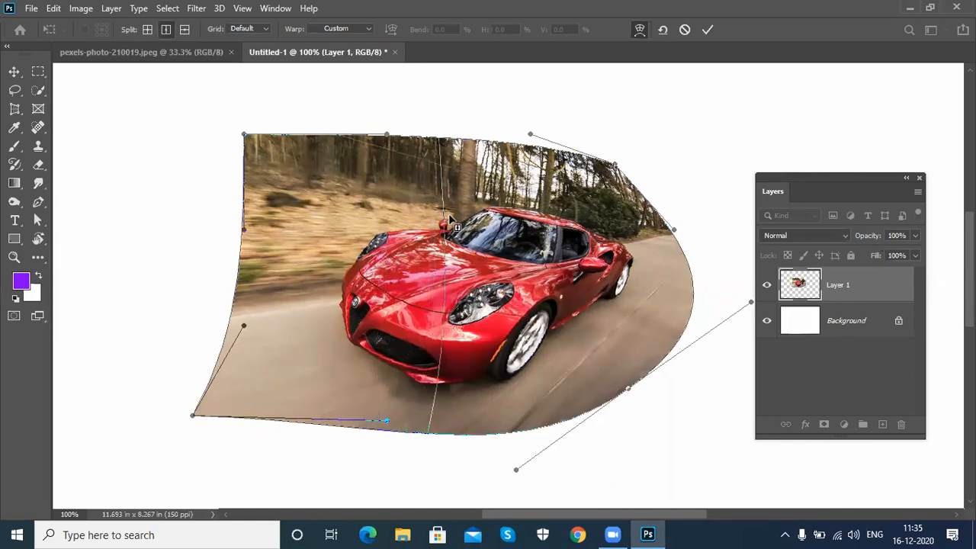
left_click(446, 260)
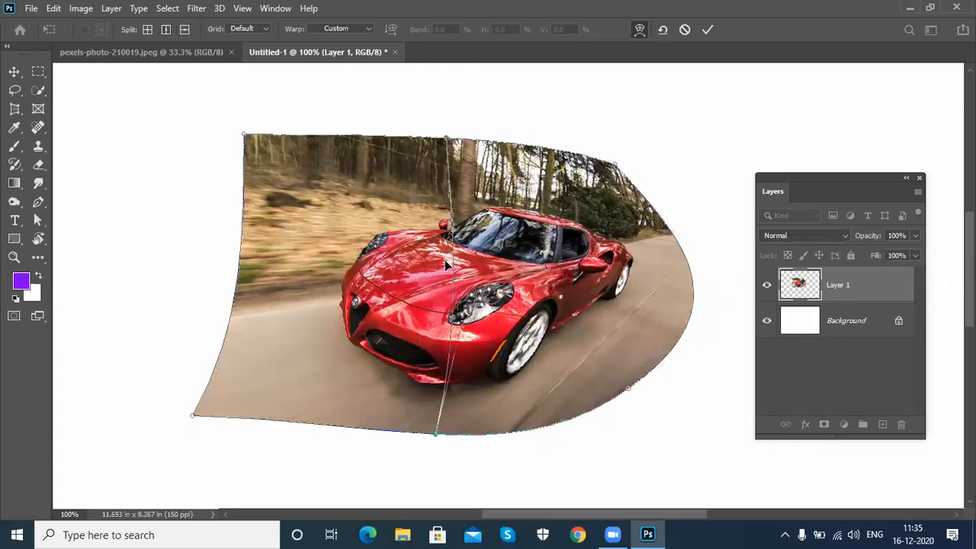
left_click(164, 29)
left_click(336, 276)
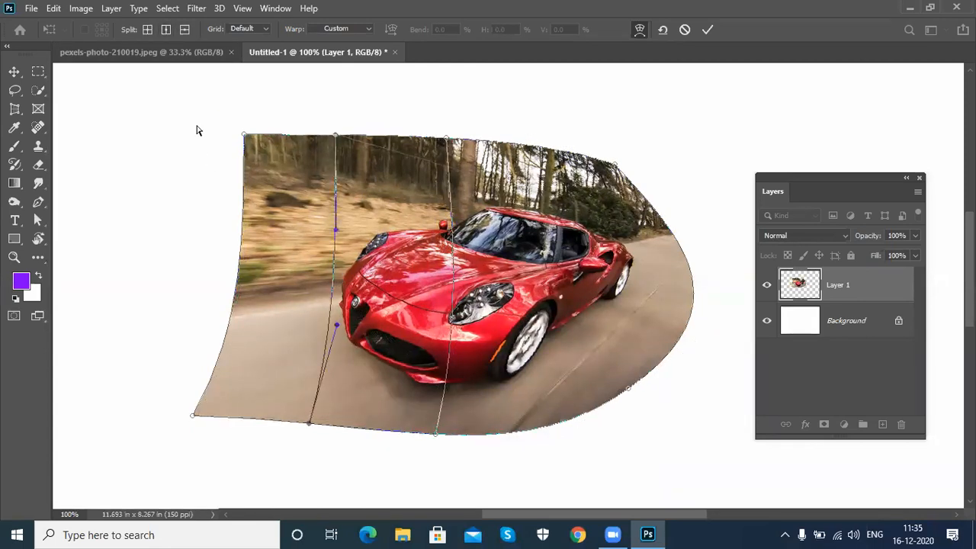
left_click(164, 30)
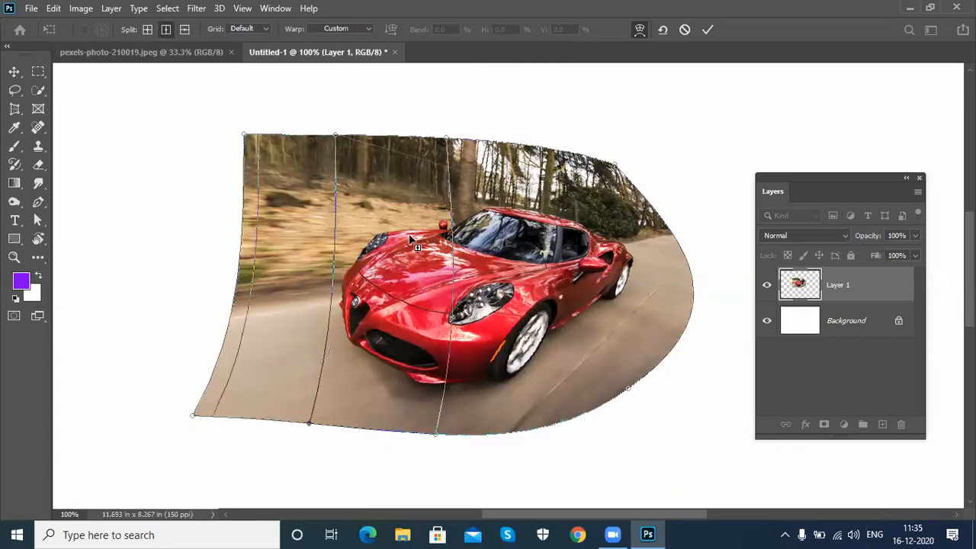
left_click(603, 294)
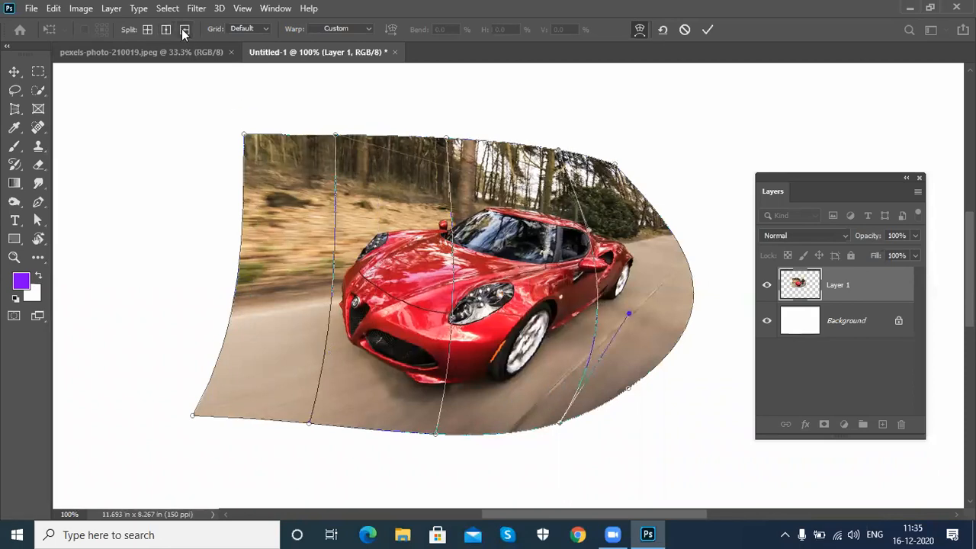
- Split the warp grid with two horizontal lines, at the windshield and at the front grille
left_click(456, 229)
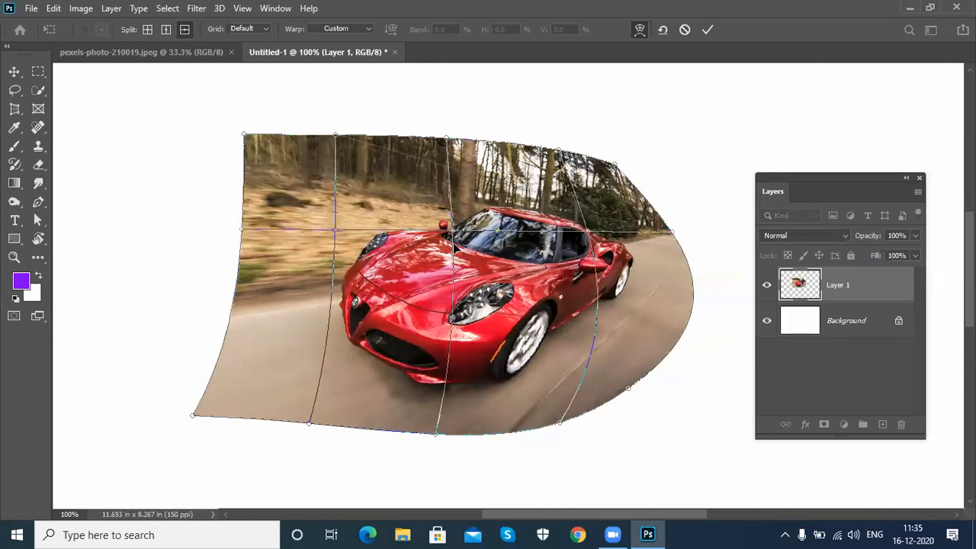
left_click(184, 29)
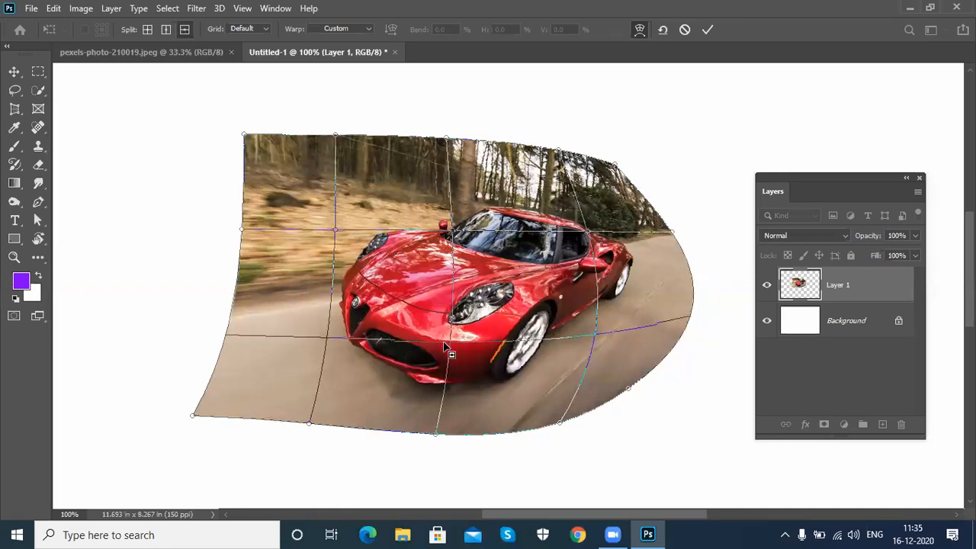
left_click(446, 346)
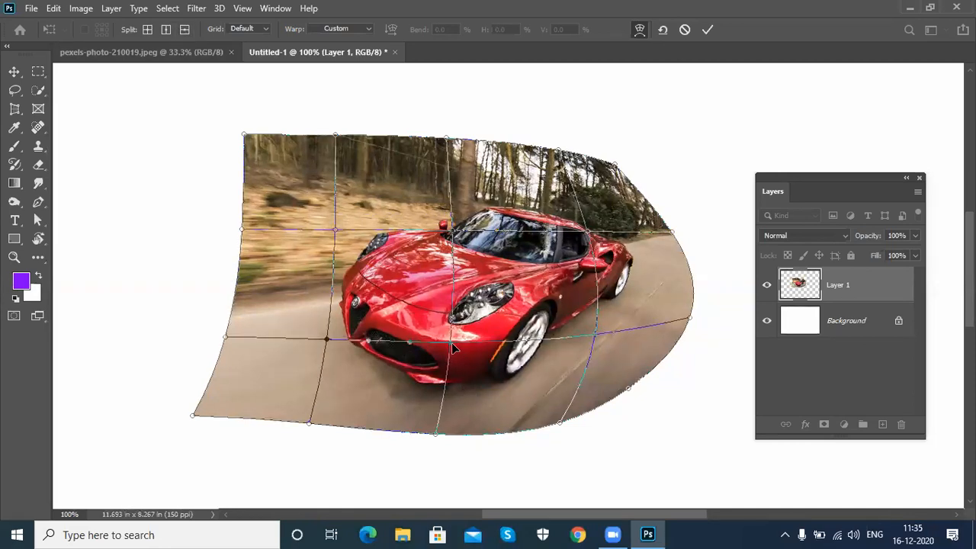
- Pull the warp grid's middle and left inner intersection points outward to enlarge the front of the car
left_click_drag(451, 342, 458, 352)
left_click_drag(455, 233, 446, 218)
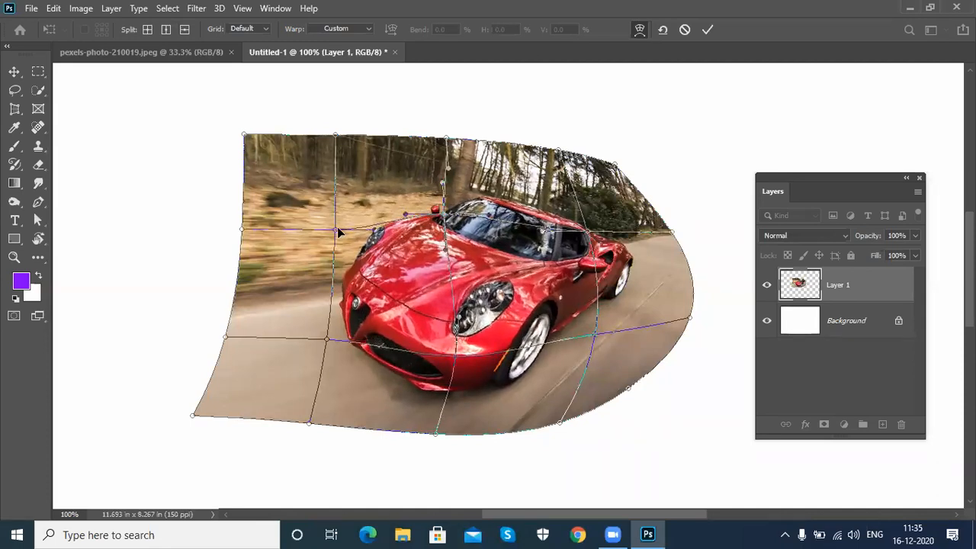
left_click_drag(336, 229, 316, 223)
left_click_drag(327, 339, 296, 353)
left_click_drag(455, 355, 455, 352)
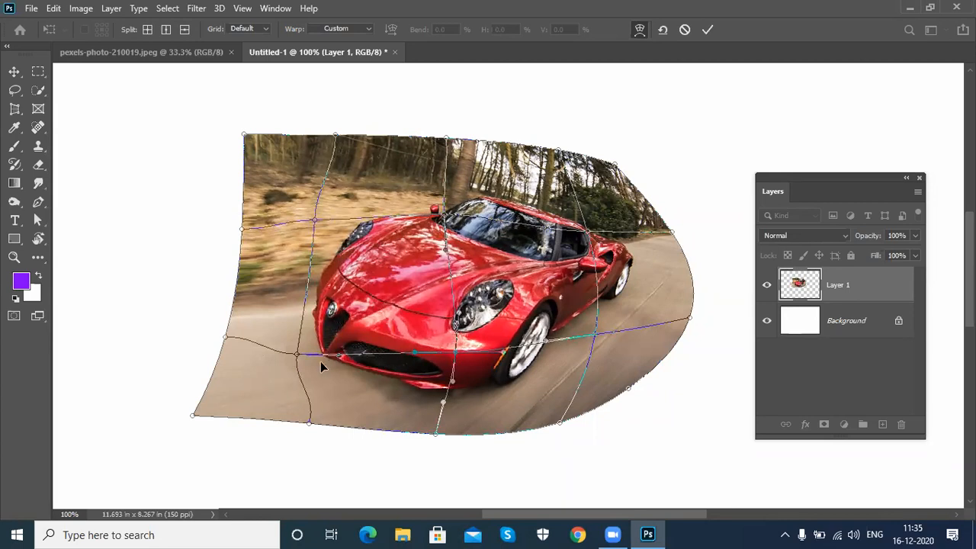
- Fine-tune the left inner grid points and raise the curve handles of the lower grid line across the car's grille
left_click_drag(314, 222, 311, 221)
left_click(298, 354)
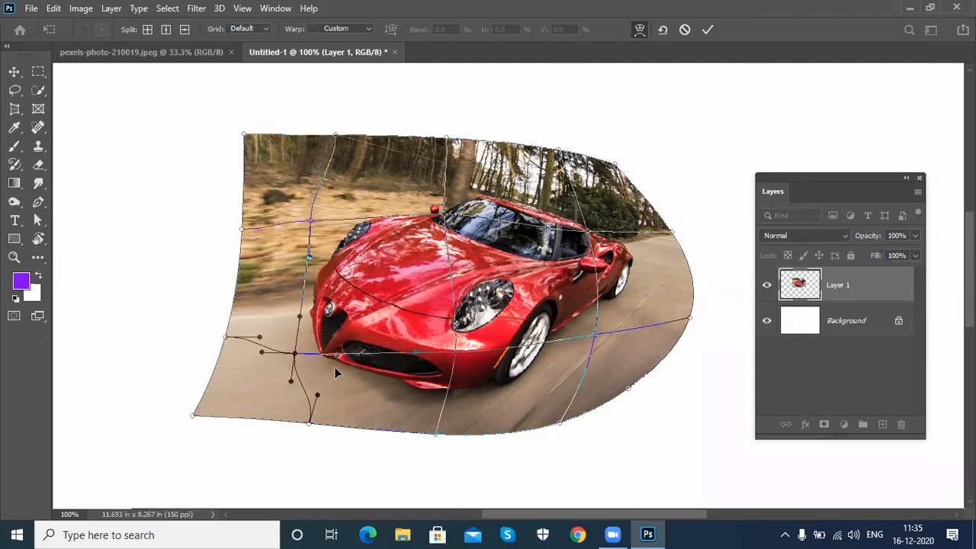
left_click_drag(340, 359, 334, 347)
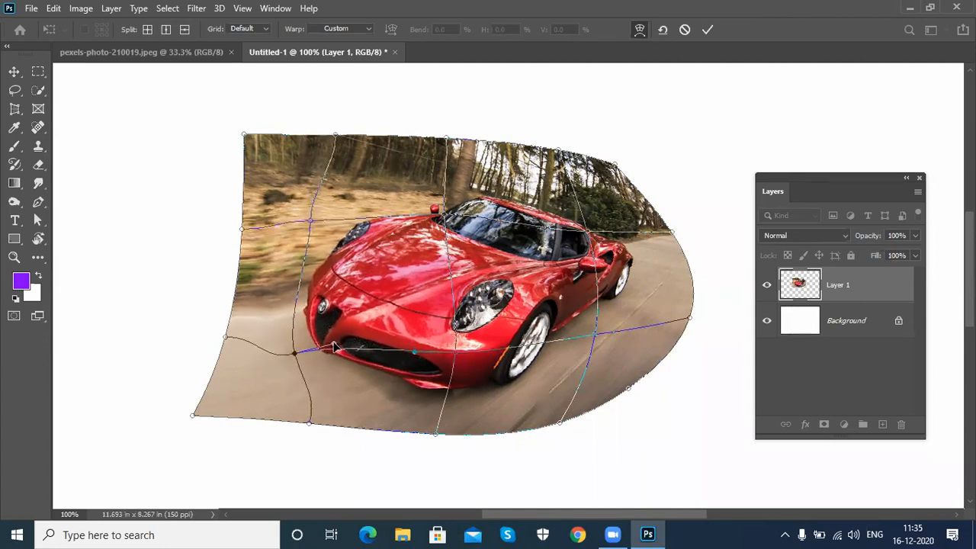
left_click_drag(415, 354, 424, 345)
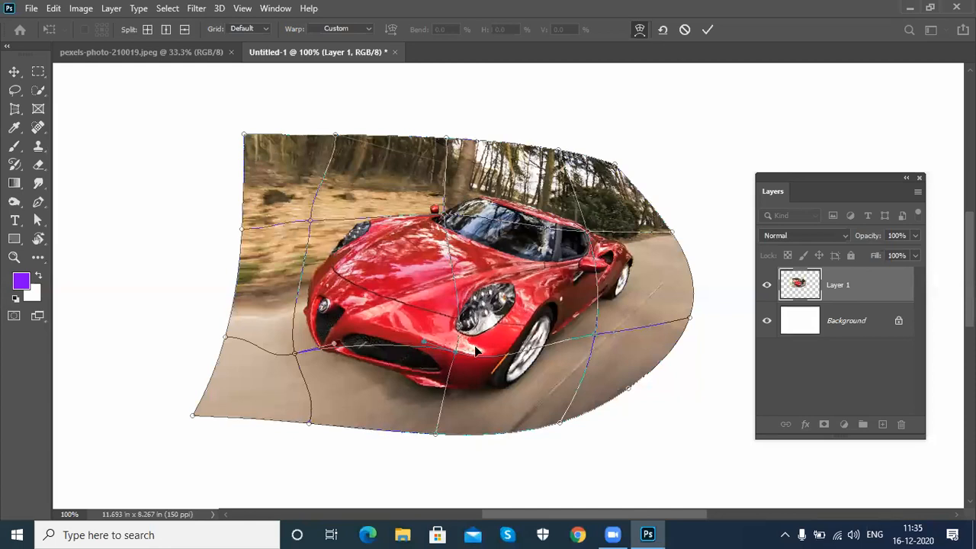
- Split the warp grid with a vertical line through the car's grille and raise its intersection with the lower grid line
left_click_drag(476, 375, 489, 366)
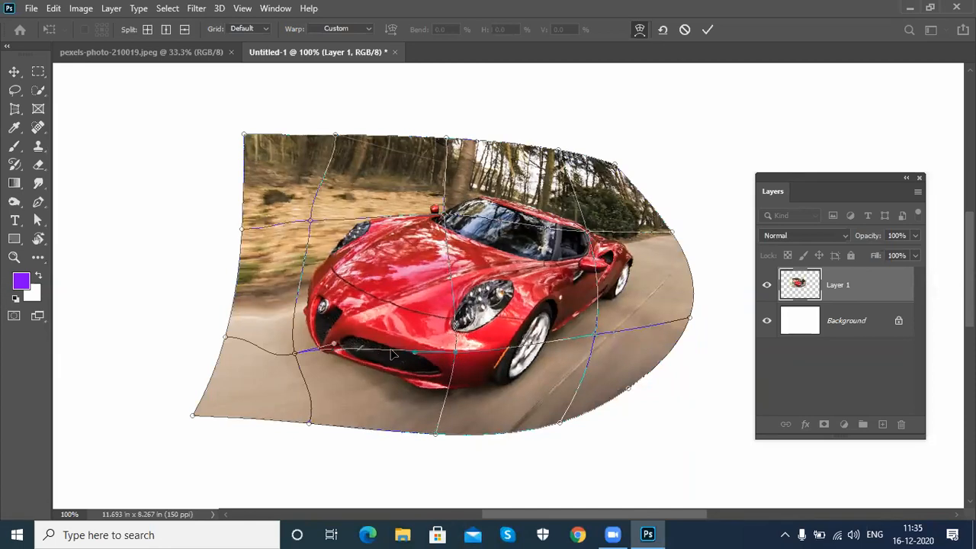
left_click(167, 28)
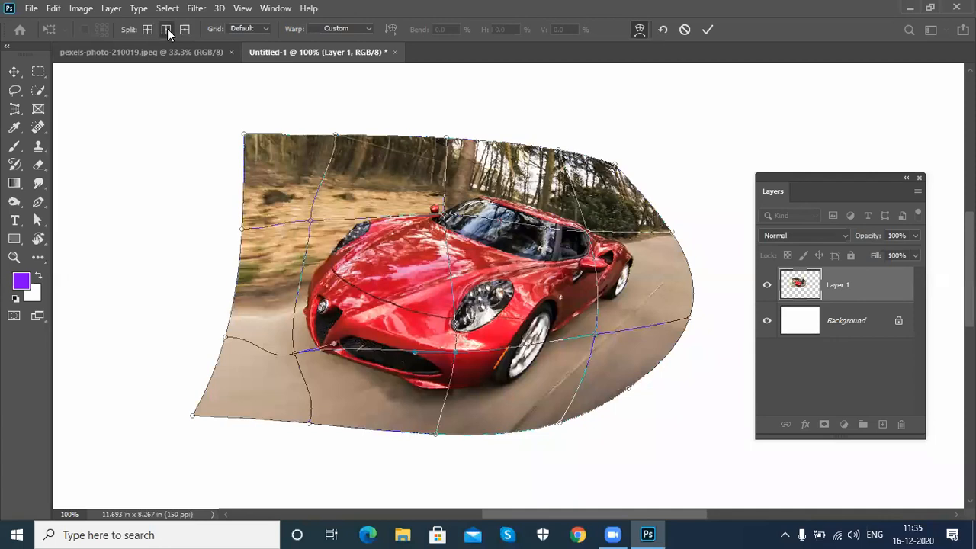
left_click(387, 328)
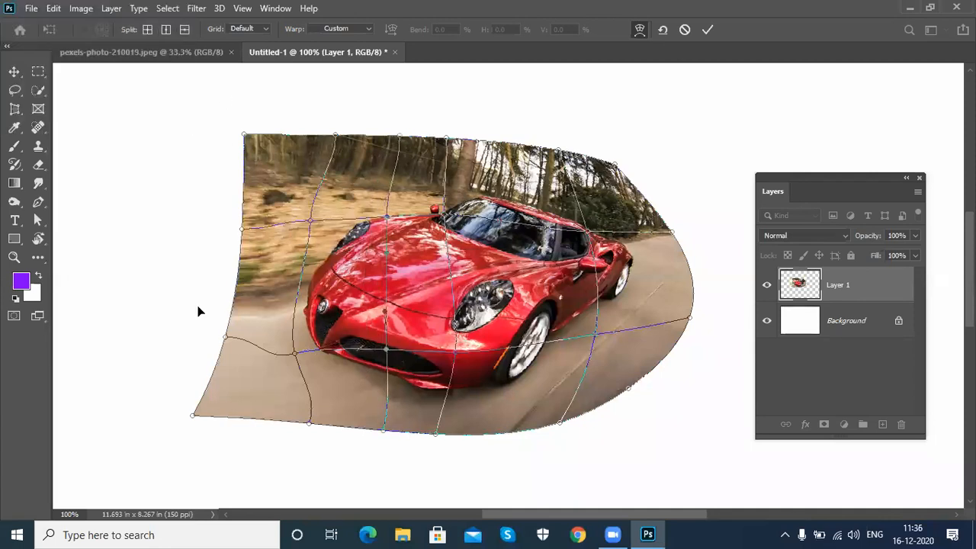
left_click_drag(388, 352, 387, 341)
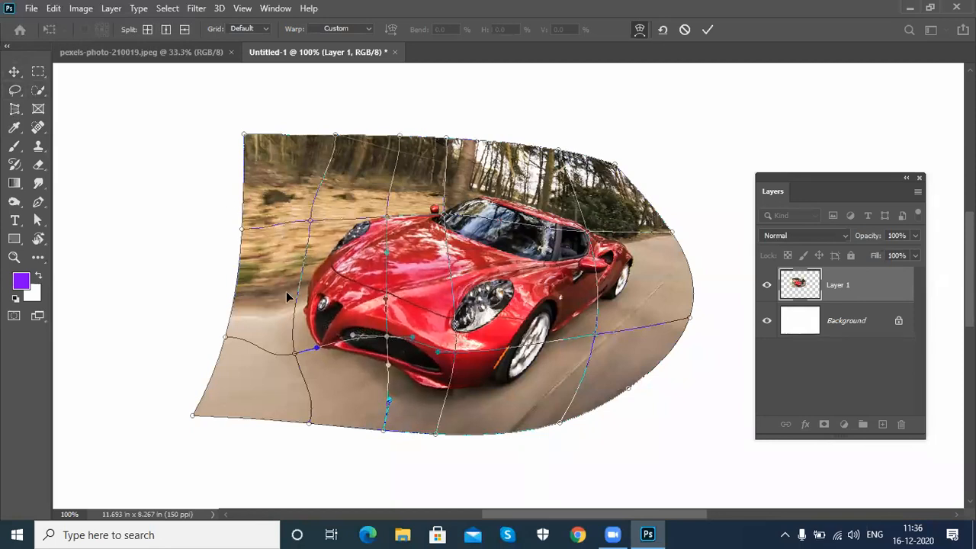
- Split the warp grid with a horizontal line across the hood and reshape the grid points and bottom edge around the car's front bumper
left_click(187, 29)
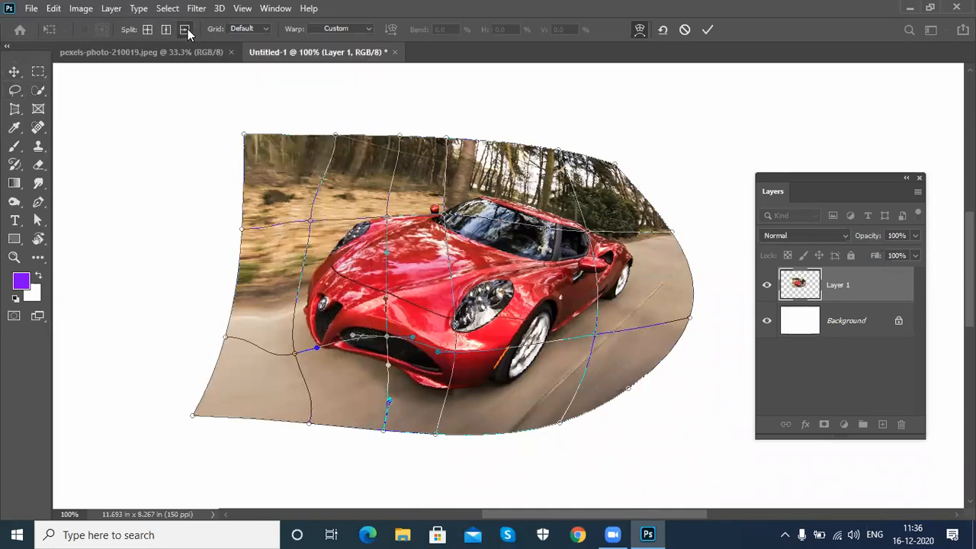
left_click(355, 287)
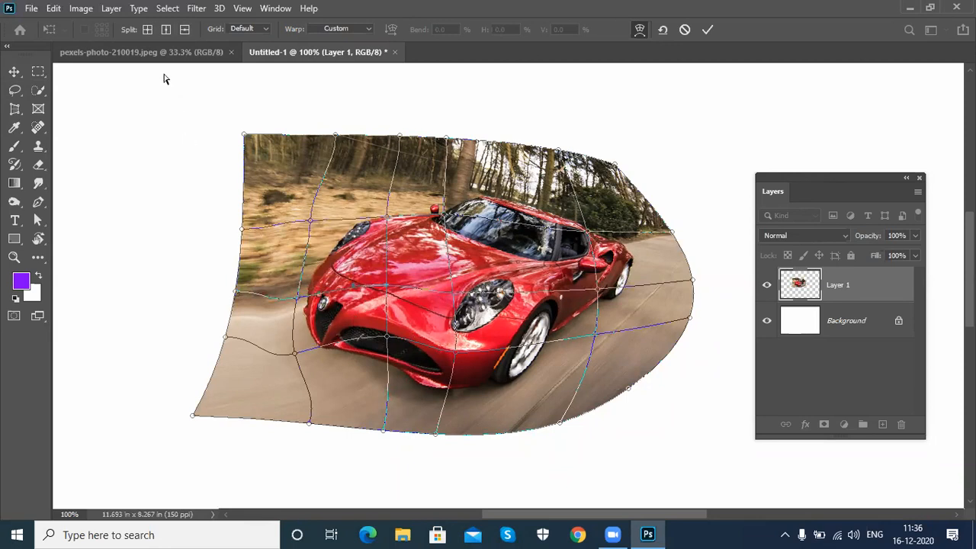
mouse_move(300, 299)
left_mouse_down()
mouse_move(295, 292)
mouse_move(308, 296)
left_mouse_up()
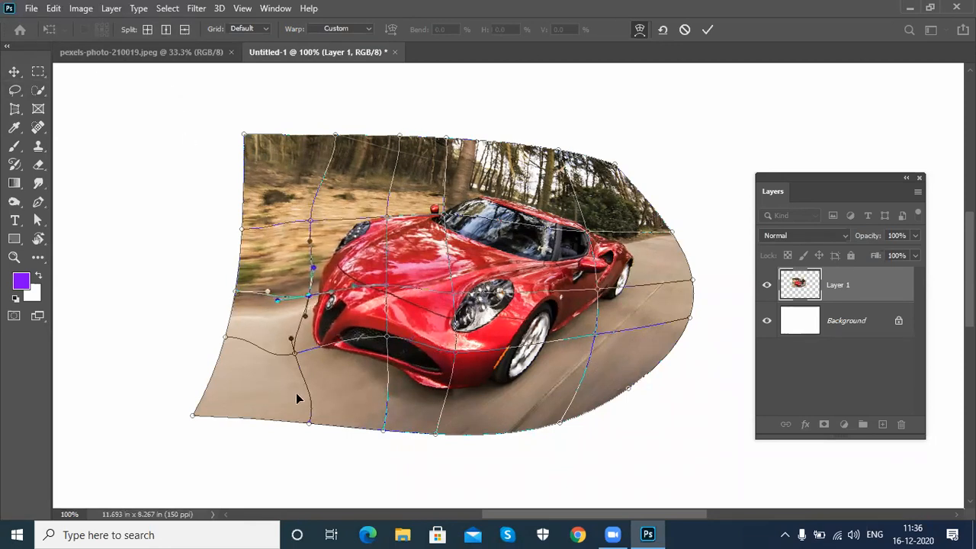
left_click_drag(295, 353, 276, 364)
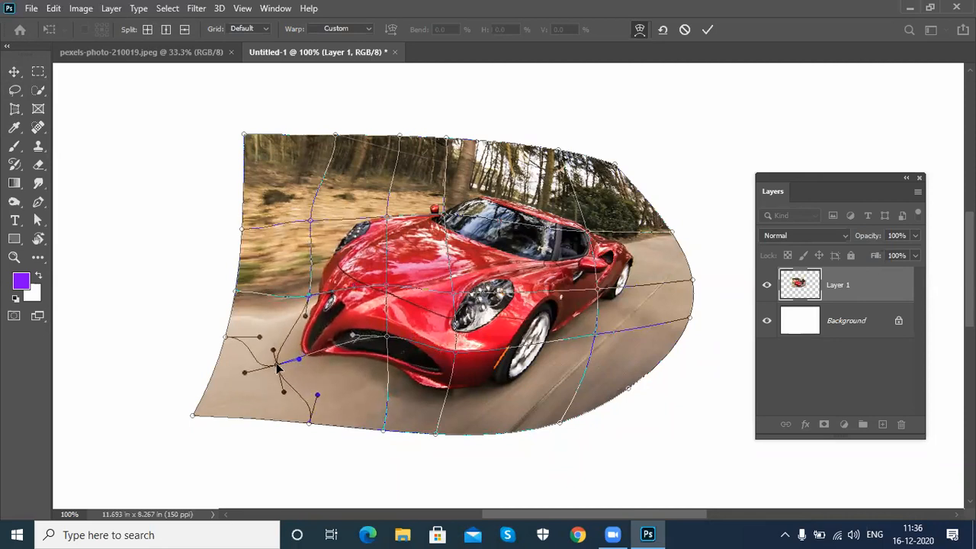
left_click_drag(318, 395, 355, 379)
left_click_drag(388, 337, 379, 343)
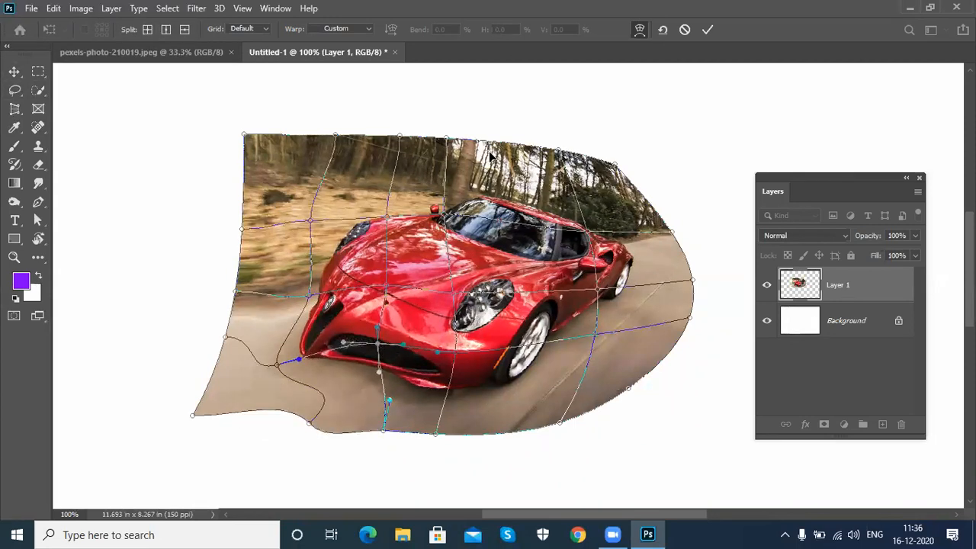
- Reshape the warp grid along the photo's top edge and around the rear of the car, and apply the warp
mouse_move(447, 142)
left_mouse_down()
mouse_move(452, 120)
mouse_move(450, 134)
left_mouse_up()
left_click_drag(442, 219, 376, 231)
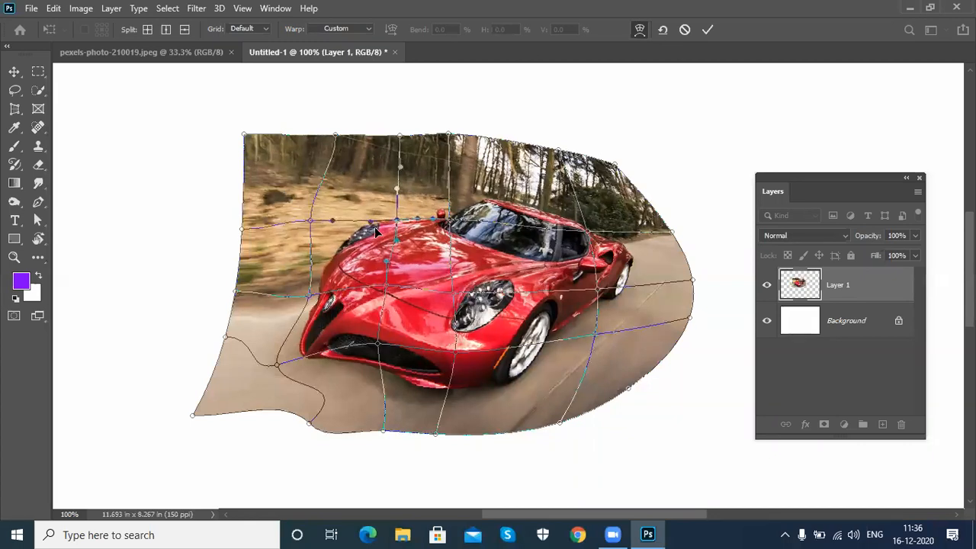
left_click(313, 223)
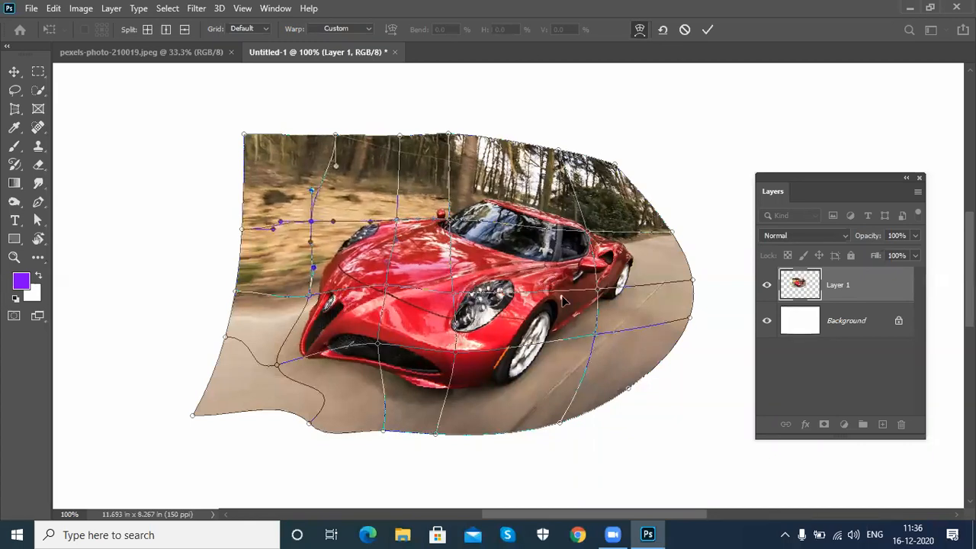
left_click_drag(597, 293, 583, 287)
left_click_drag(587, 229, 572, 216)
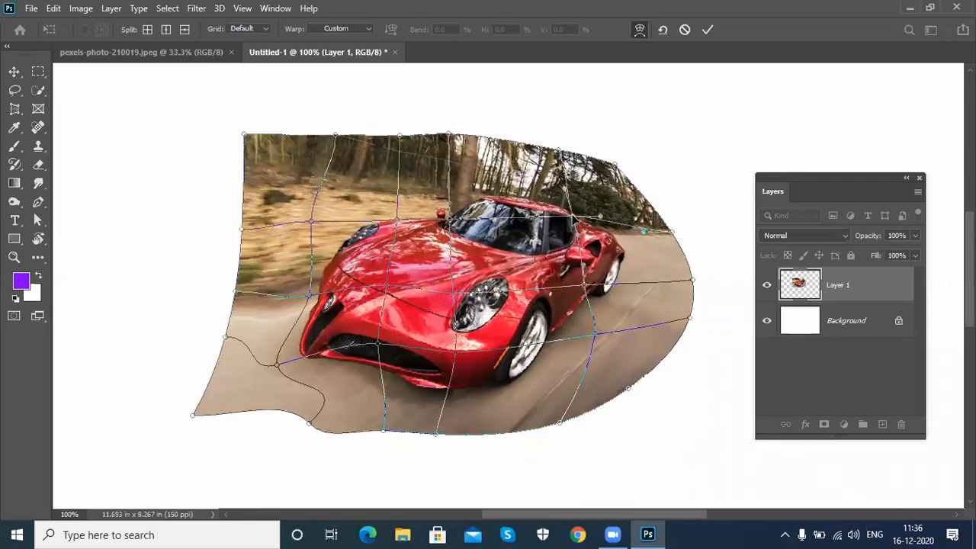
left_click(641, 393)
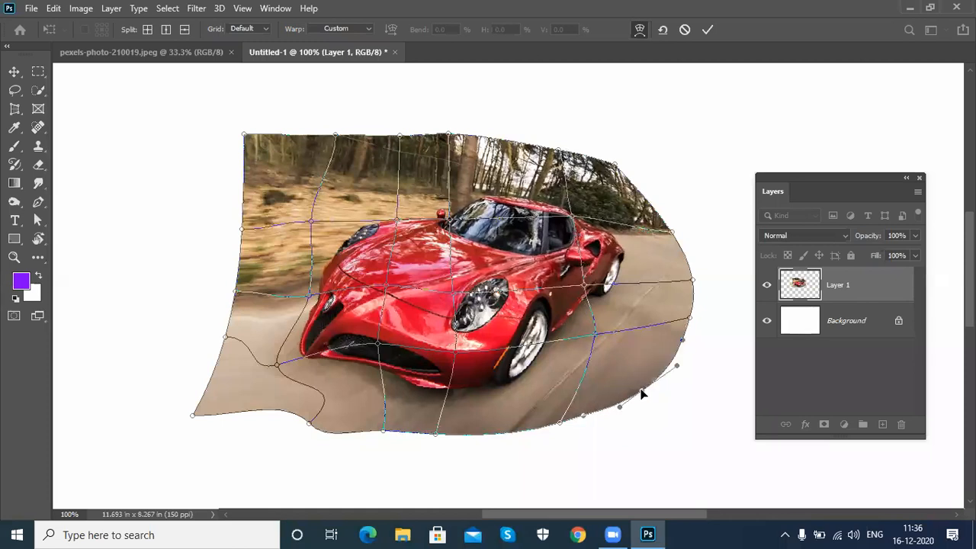
mouse_move(597, 341)
left_mouse_down()
mouse_move(603, 326)
mouse_move(585, 344)
left_mouse_up()
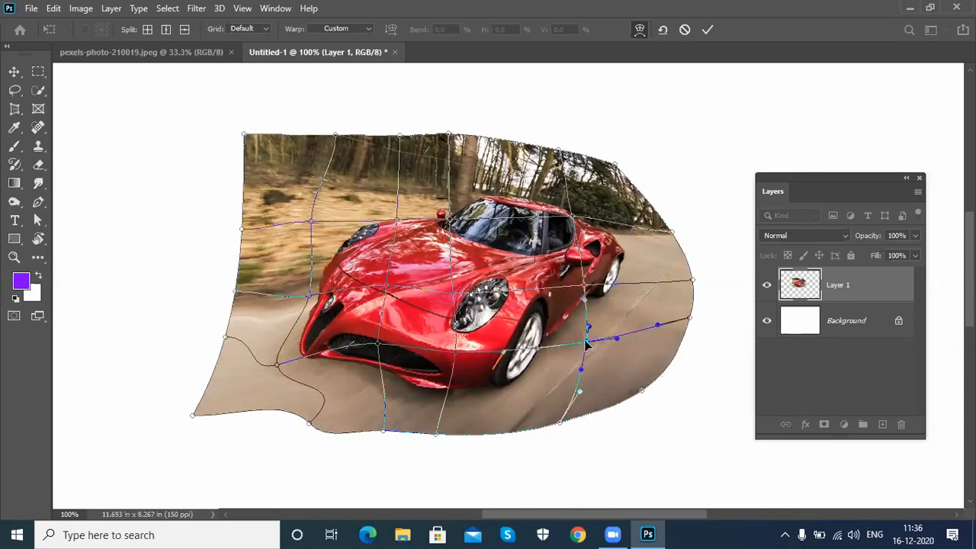
left_click(706, 31)
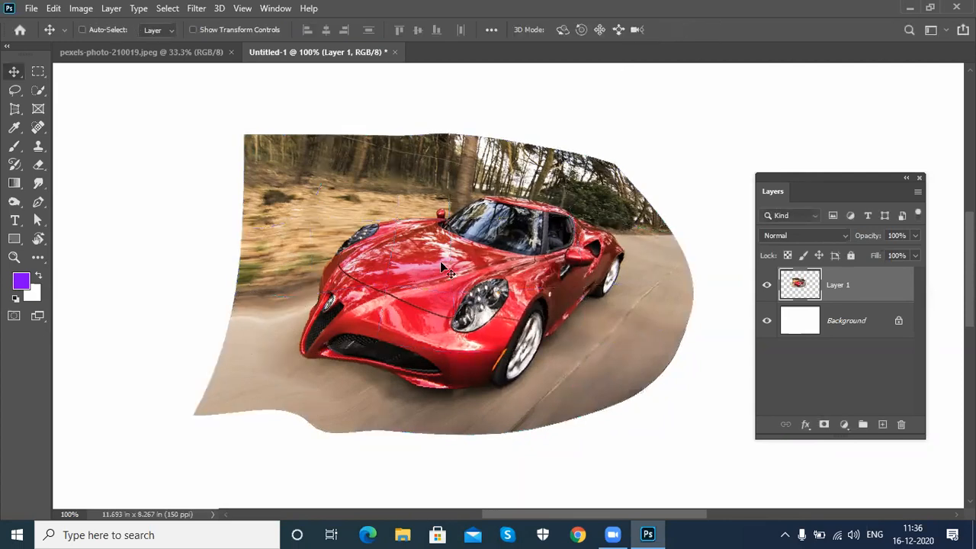
- Shift the warped photo slightly left, and undo both this move and the applied warp
left_click_drag(514, 299, 480, 300)
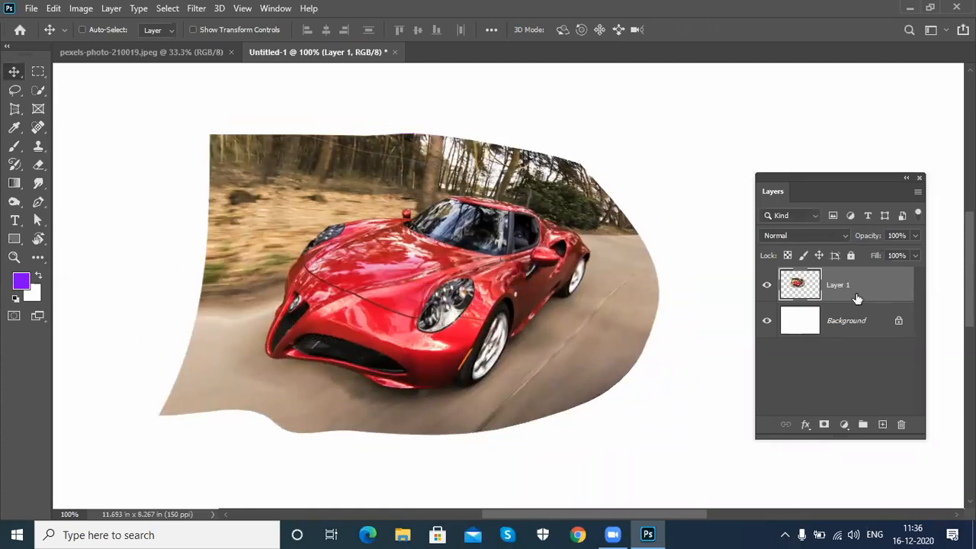
key("ctrl+z")
key("ctrl+z")
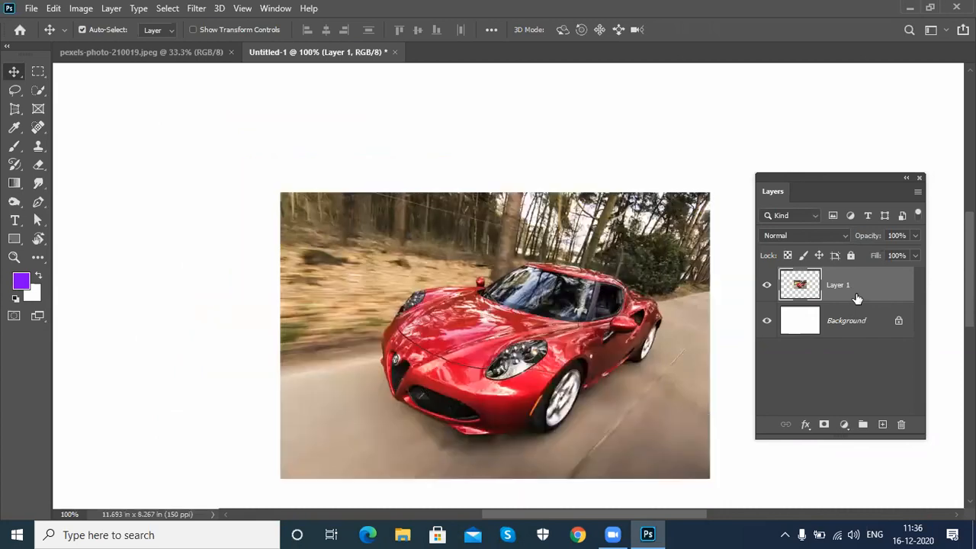
- Move the unwarped car photo up and to the left, and duplicate its layer with the original Layer 1 hidden
left_click_drag(587, 330, 524, 275)
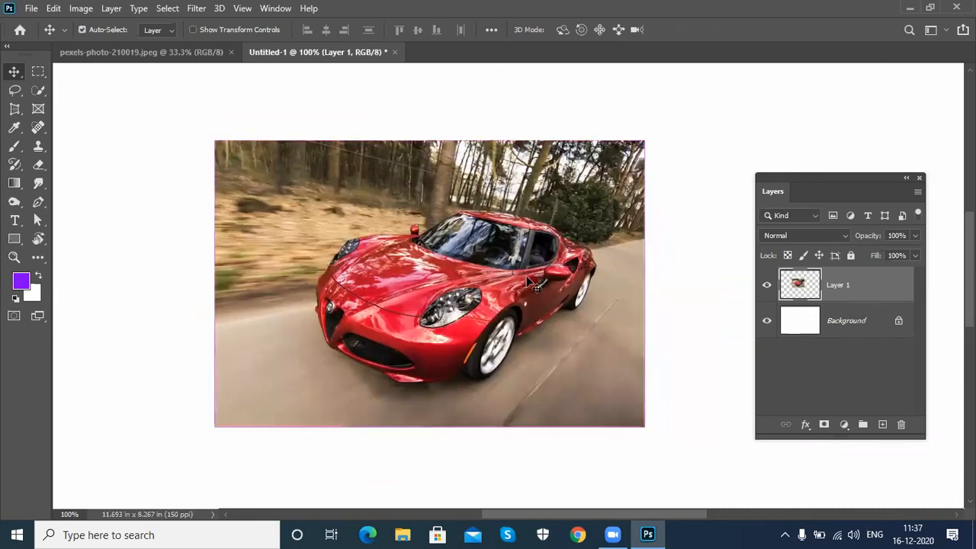
key("ctrl+j")
left_click(768, 321)
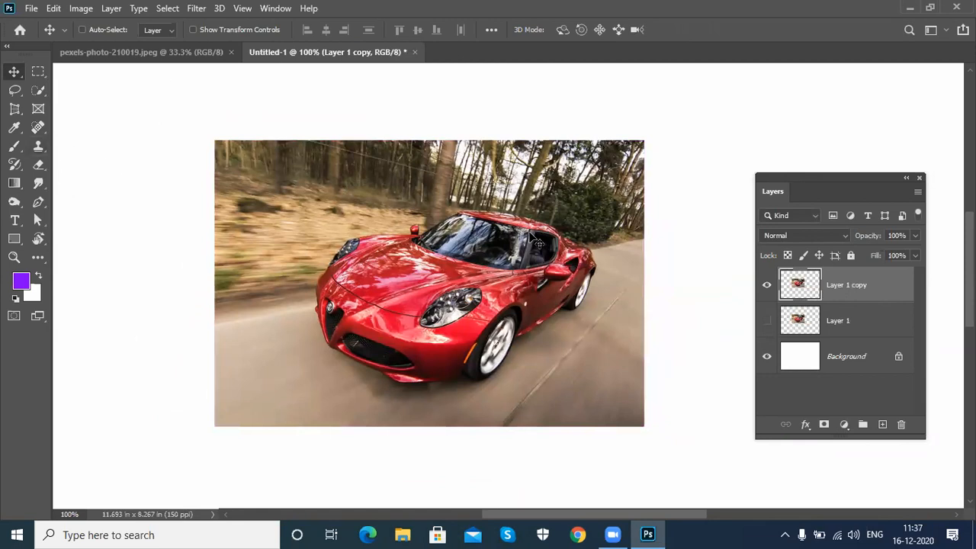
- Start a Warp transform on Layer 1 copy and split it crosswise at the base of the windshield
key("ctrl+t")
right_click(501, 197)
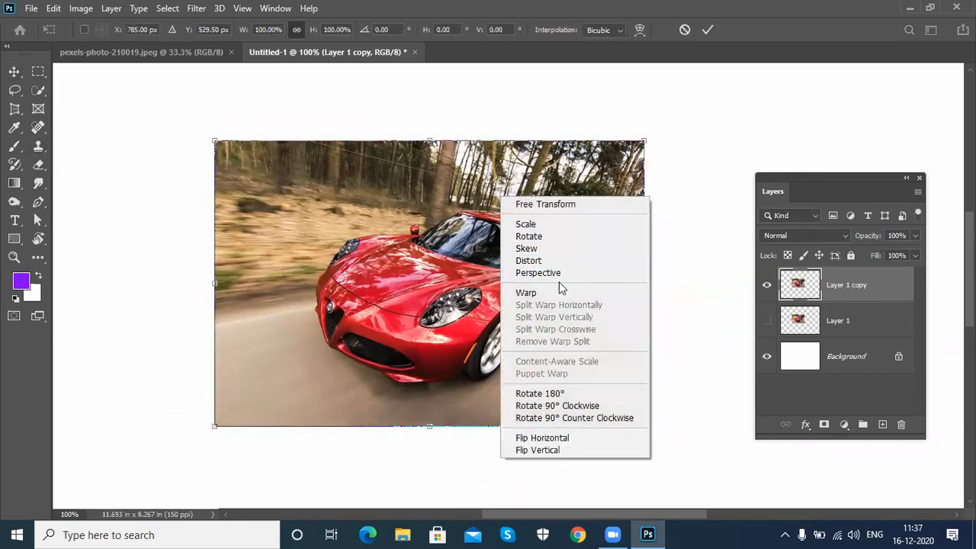
left_click(559, 291)
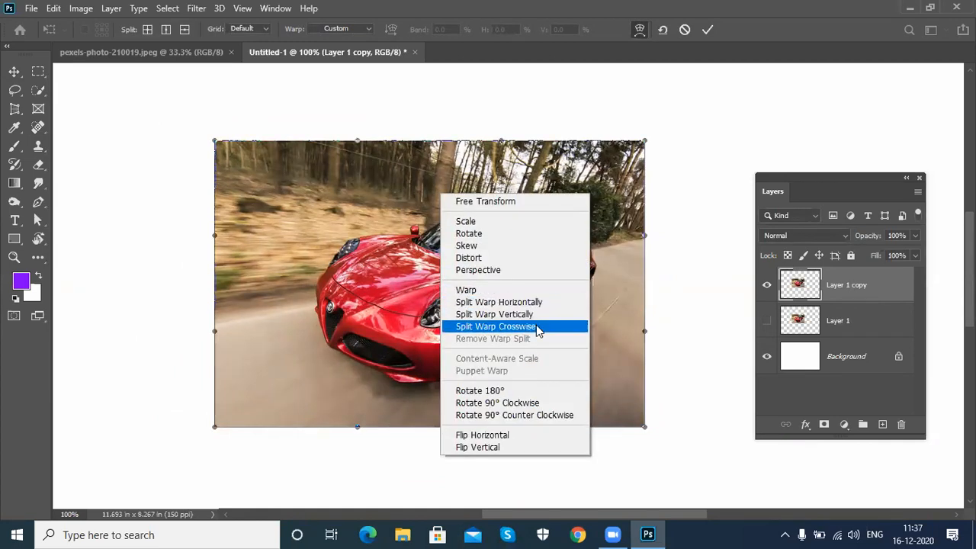
left_click(496, 326)
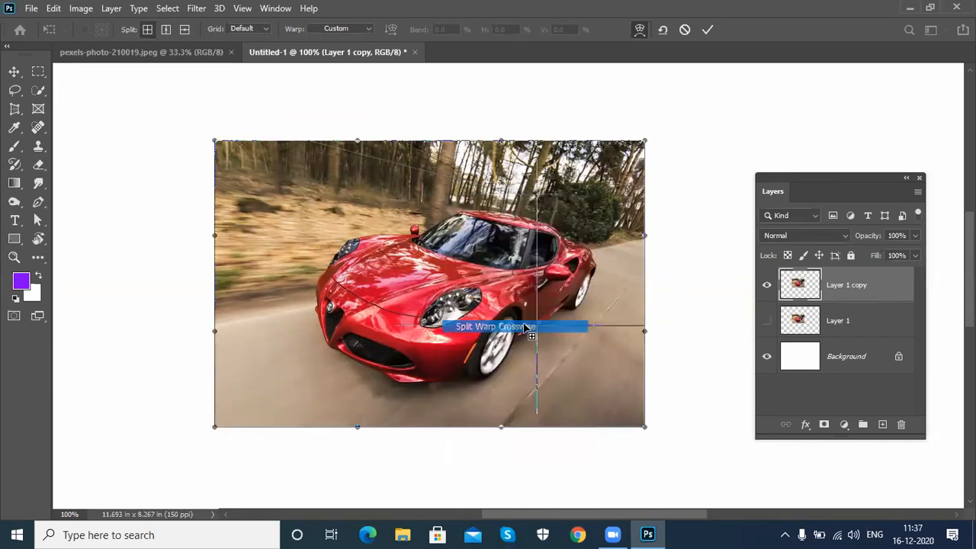
left_click(436, 269)
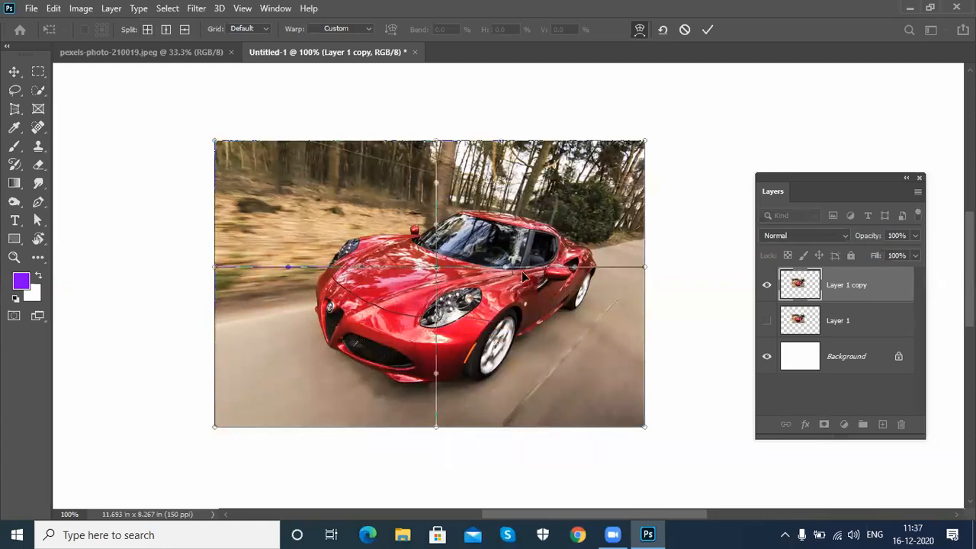
- Add two more crosswise warp splits, one above the car's rear and one on the road beside the front bumper
right_click(544, 192)
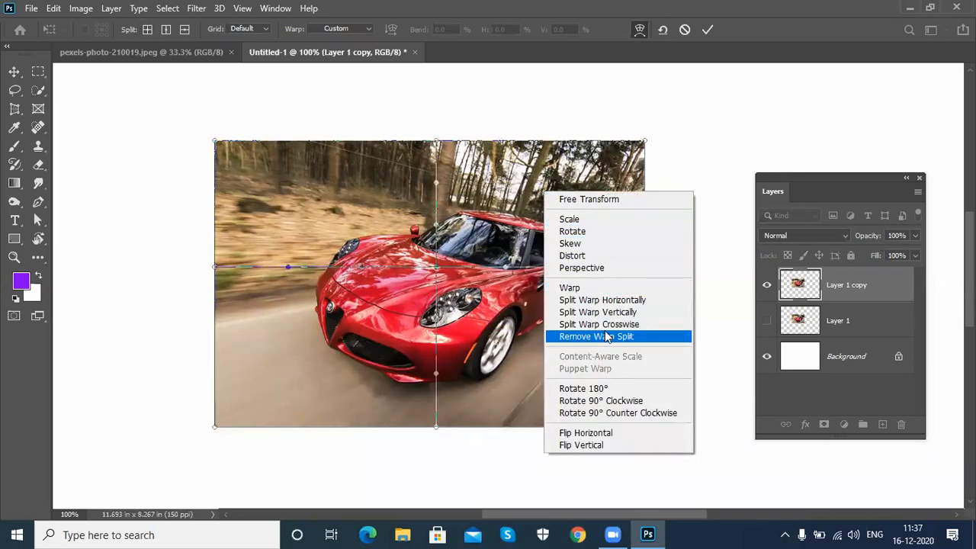
left_click(602, 324)
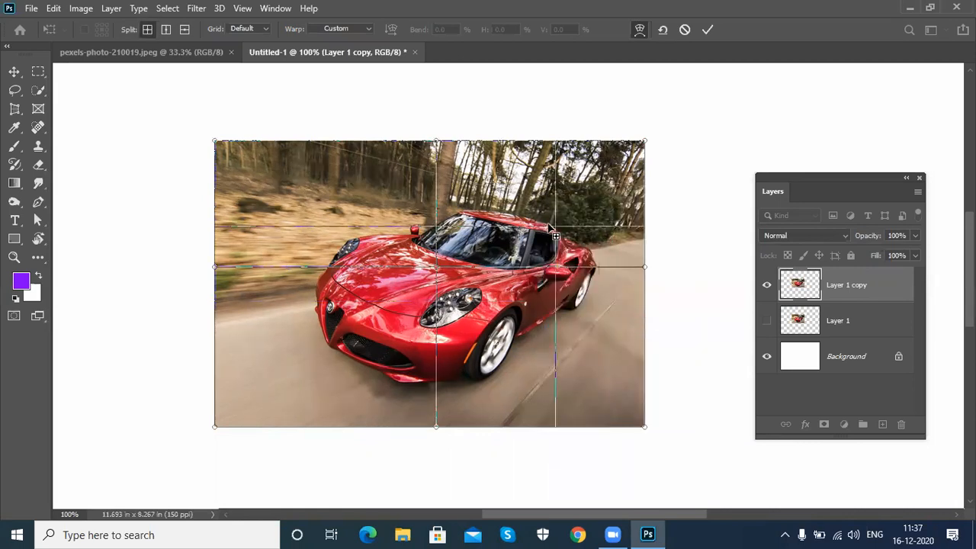
left_click(571, 204)
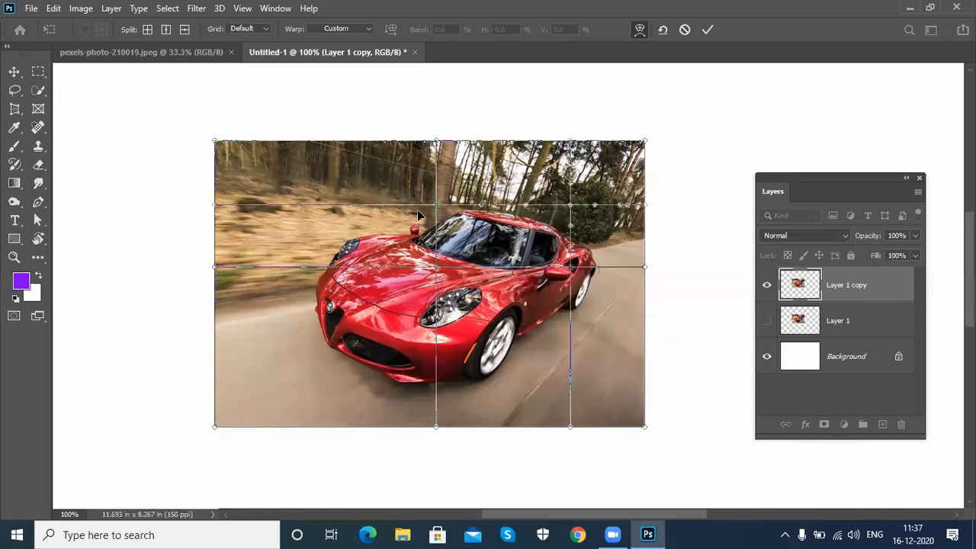
right_click(340, 183)
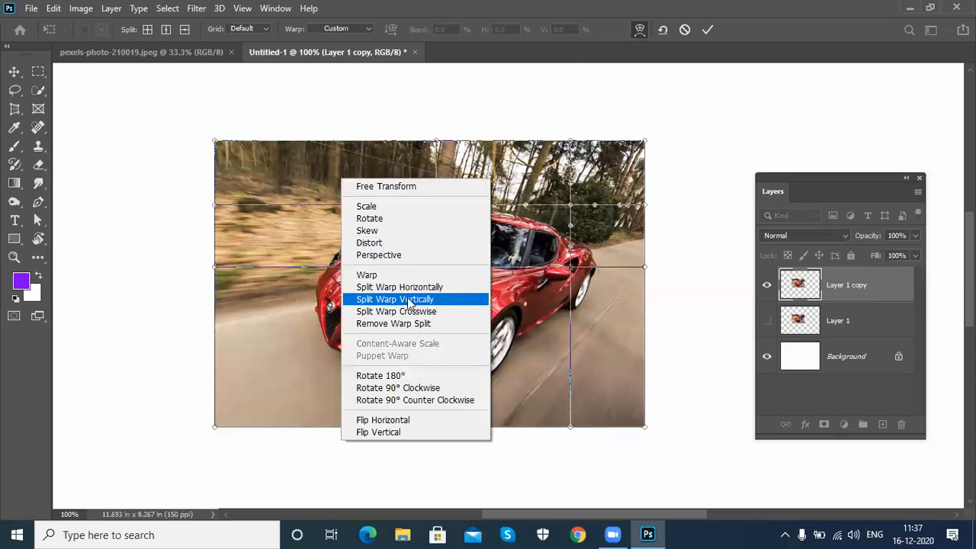
left_click(411, 313)
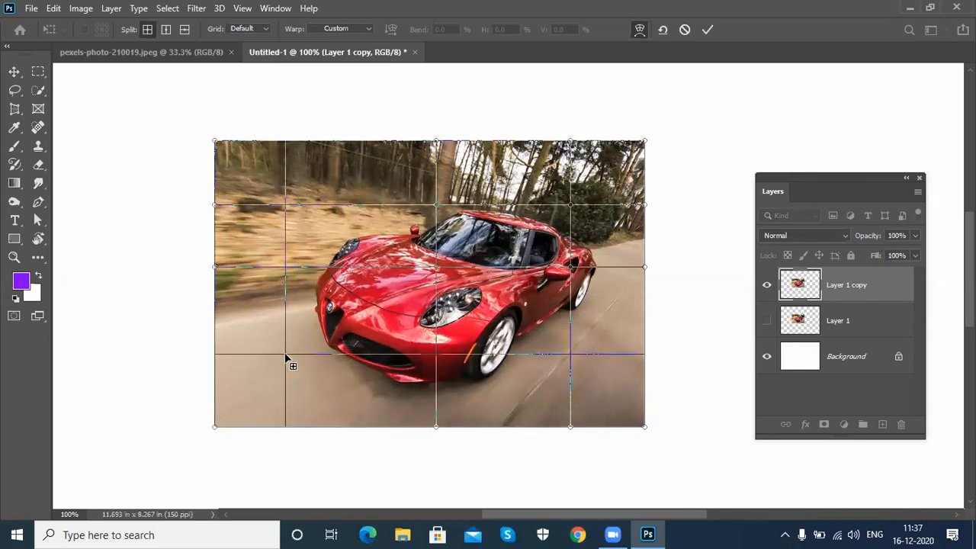
left_click(286, 356)
- Pull the grid points at the hood and windshield upward and leftward and the two below the bumper outward to enlarge the car's front
mouse_move(438, 271)
left_mouse_down()
mouse_move(447, 259)
mouse_move(433, 263)
mouse_move(436, 252)
left_mouse_up()
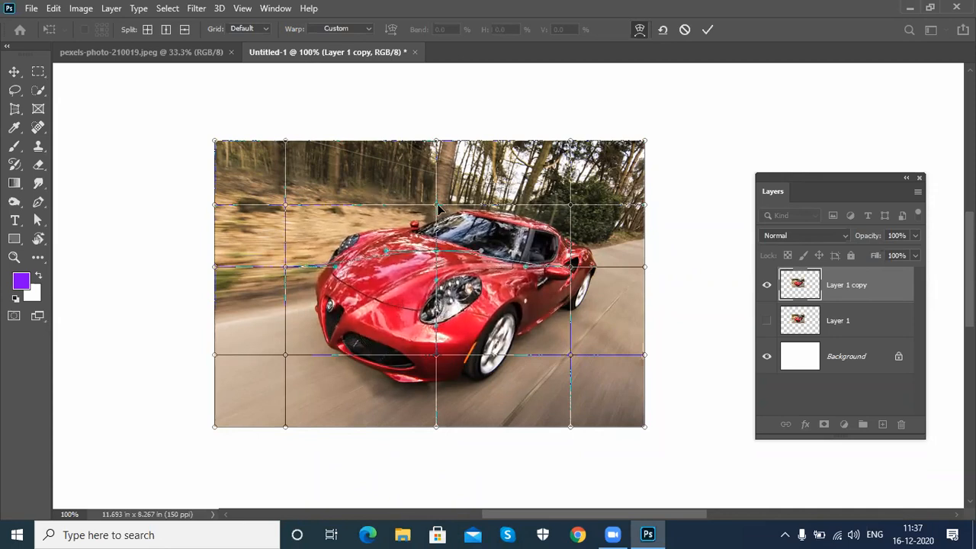
left_click_drag(437, 204, 430, 203)
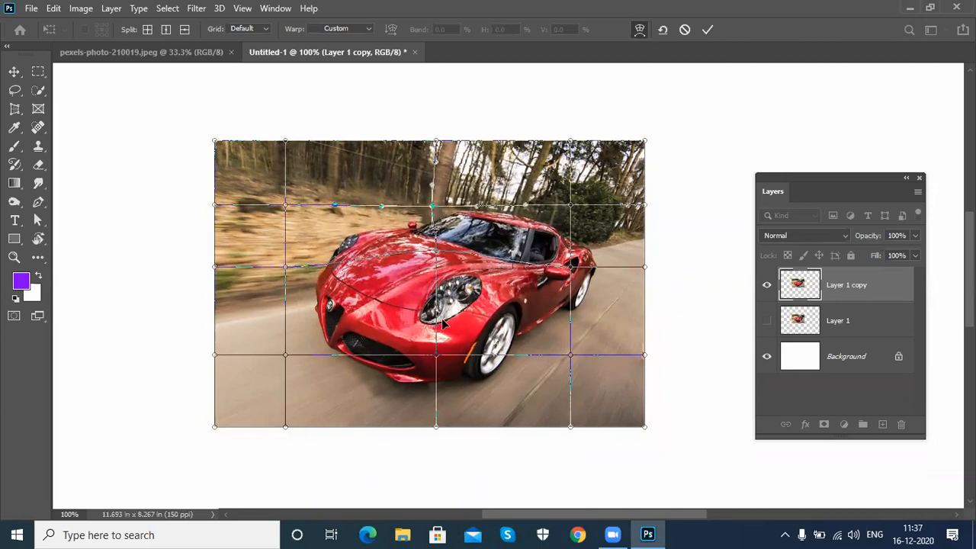
left_click_drag(436, 360, 435, 370)
left_click_drag(286, 357, 279, 363)
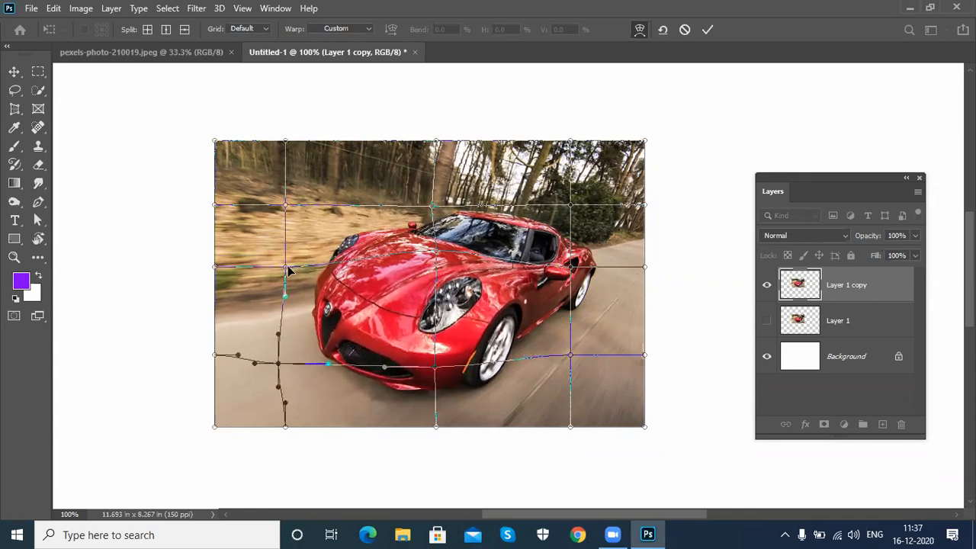
- Move the grid point beside the far headlight outward and raise its curve handle at the hood edge, undoing any unwanted shifts
left_click_drag(286, 268, 386, 256)
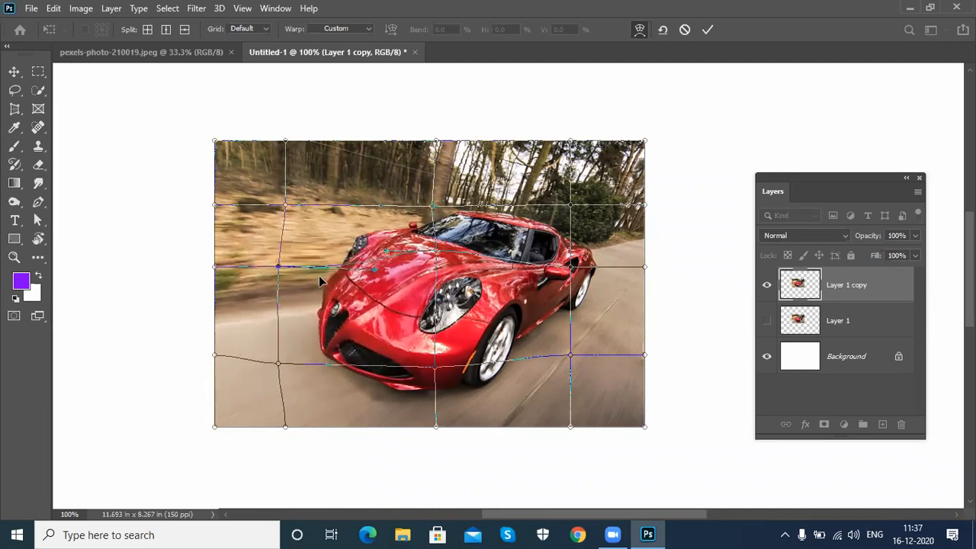
key("ctrl+z")
left_click_drag(329, 266, 328, 258)
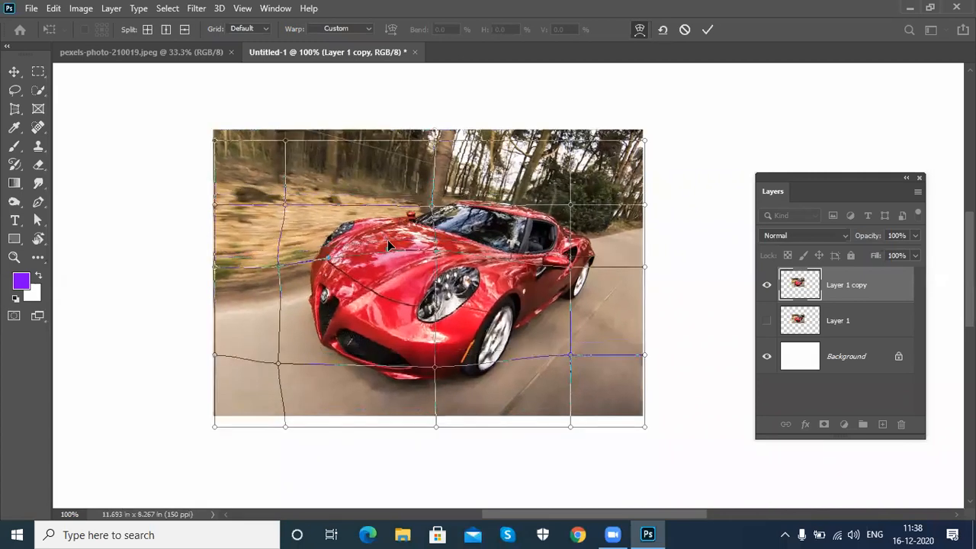
left_click(387, 250)
key("ctrl+z")
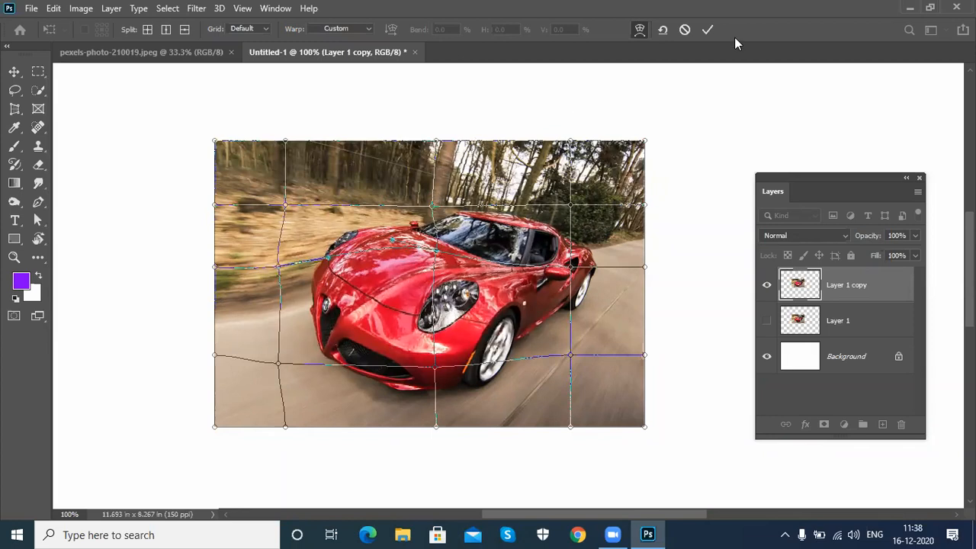
- Apply the Arc warp preset, accept discarding the grid edits, and bend the photo downward and back up to about 25%
left_click(365, 30)
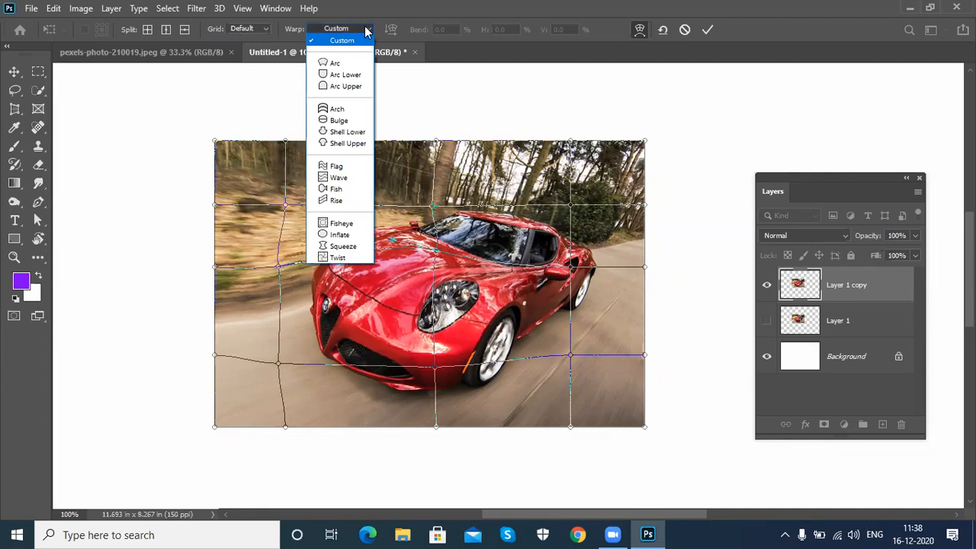
left_click(356, 65)
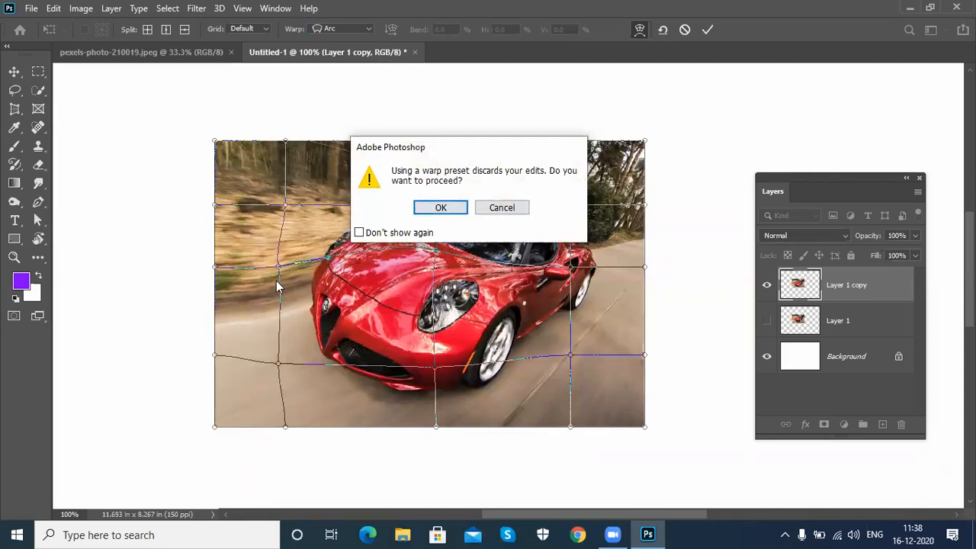
left_click(441, 208)
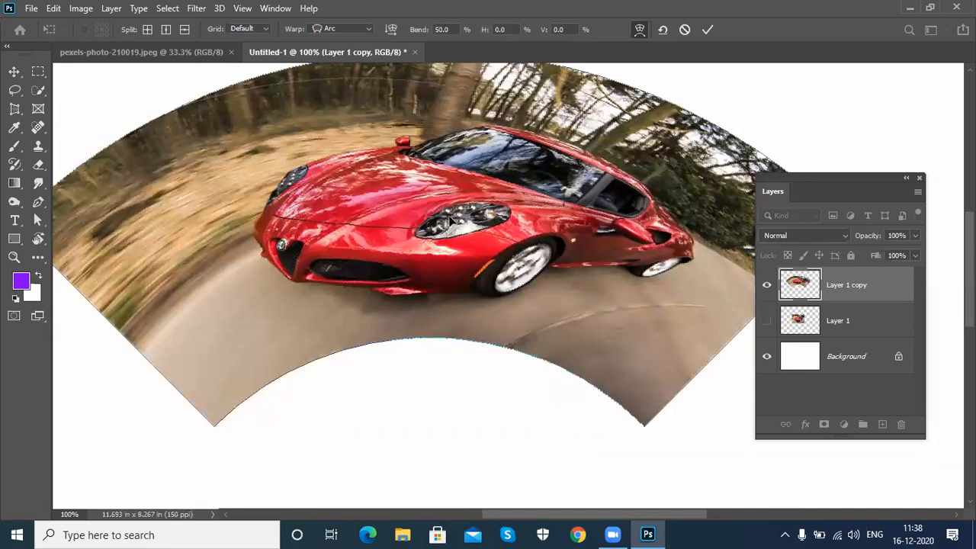
key("ctrl+minus")
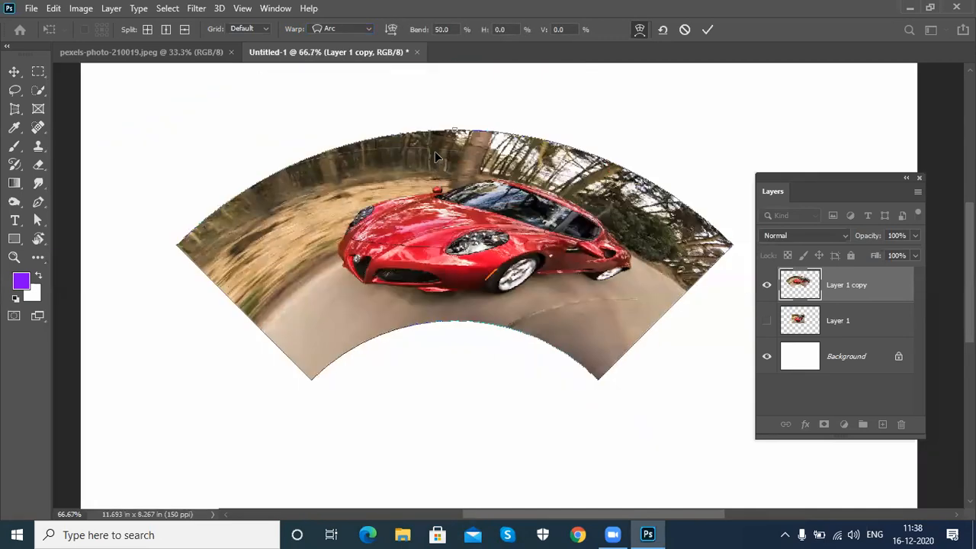
left_click_drag(453, 134, 456, 252)
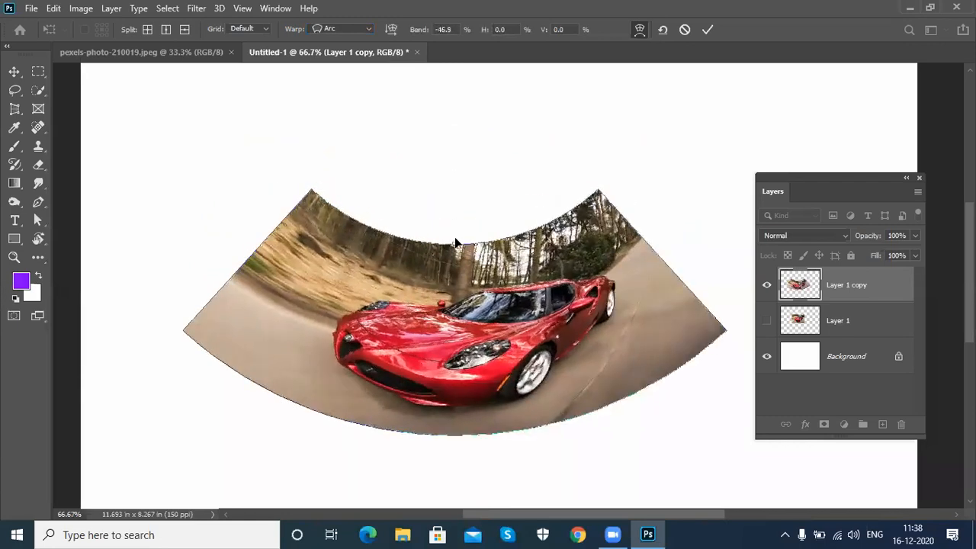
left_click_drag(454, 241, 455, 159)
- Switch the warp preset to Arc Lower and bulge the photo's bottom edge to a bend of about 60%
left_click(365, 34)
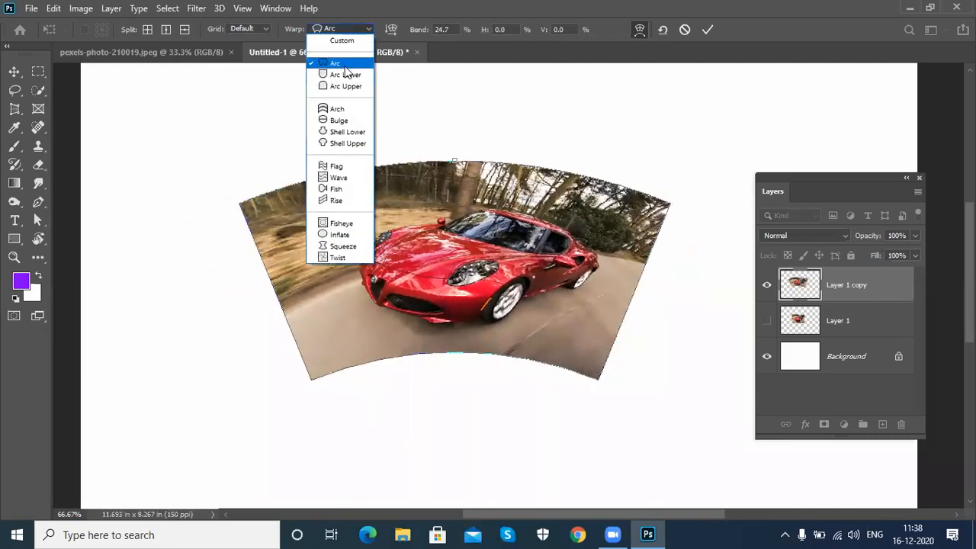
left_click(337, 75)
left_click_drag(455, 443, 456, 473)
left_click_drag(452, 402, 455, 453)
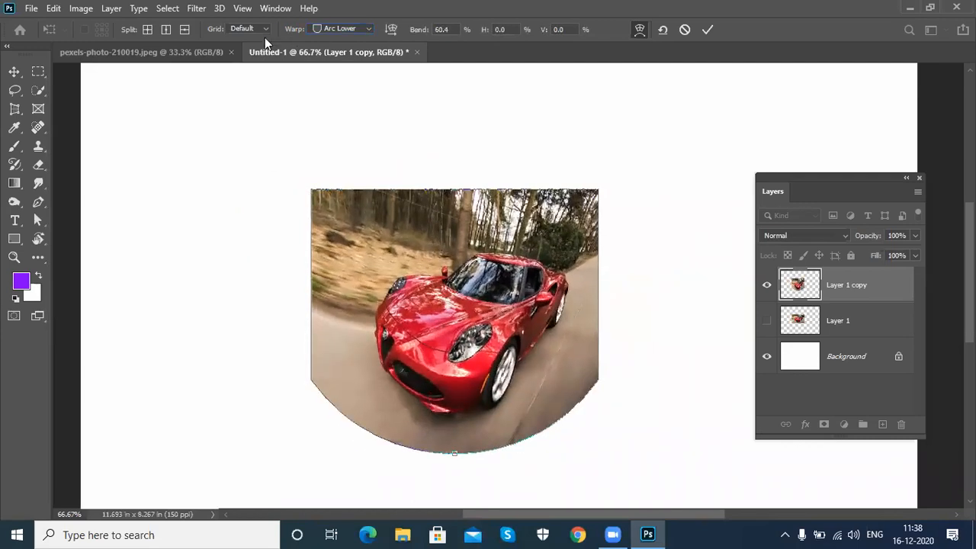
- Switch the warp preset to Shell Upper and raise the top edge to a bend of about 68%
left_click(335, 29)
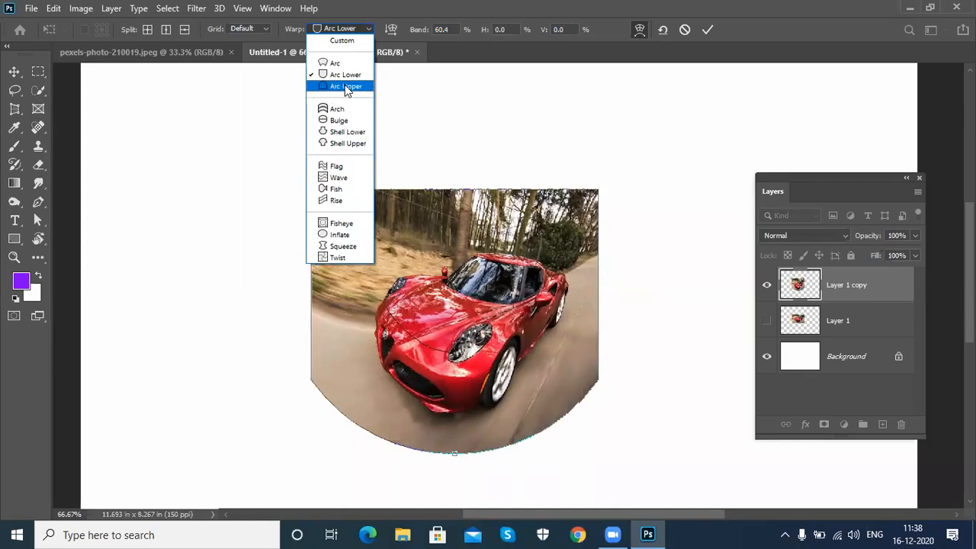
left_click(345, 143)
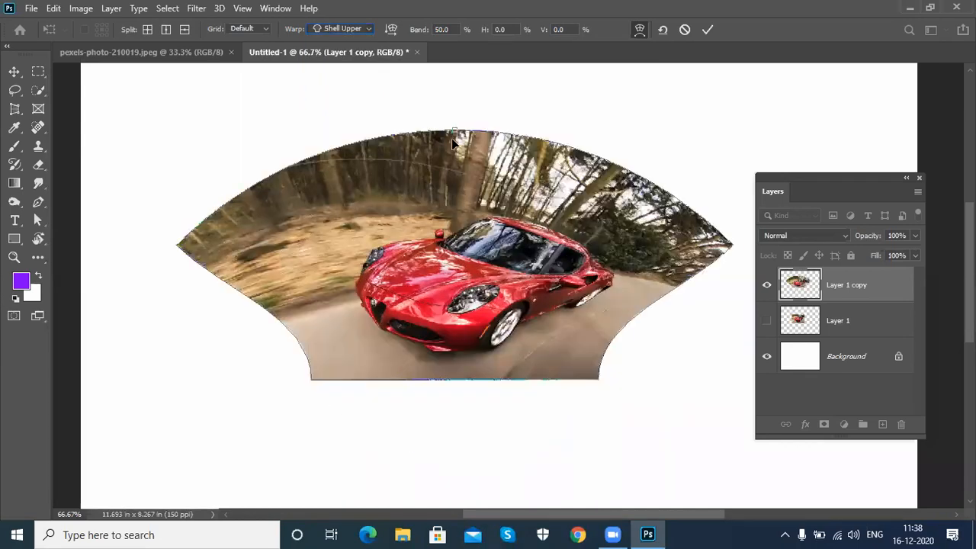
left_click_drag(454, 134, 460, 111)
- Switch the warp preset to Fish and increase the bend to about 54%
left_click(366, 29)
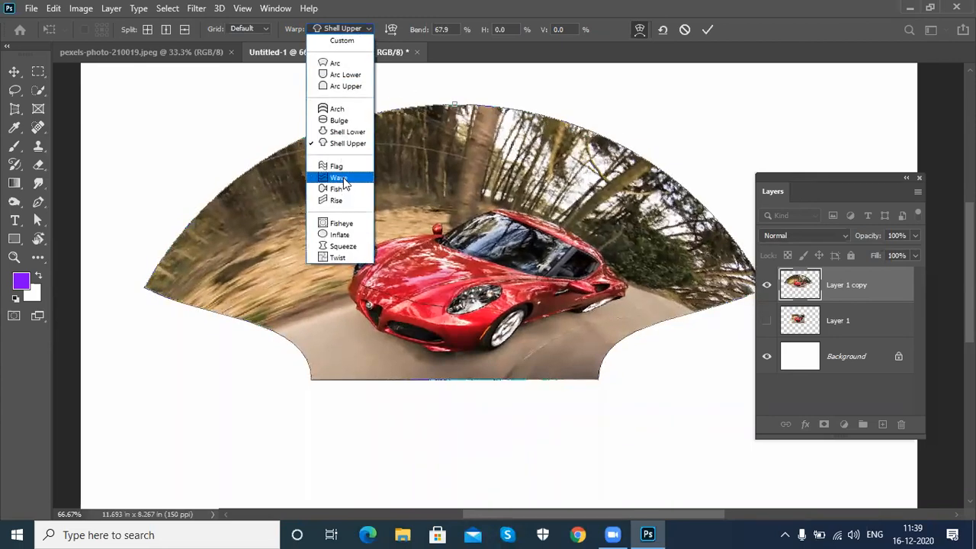
left_click(343, 191)
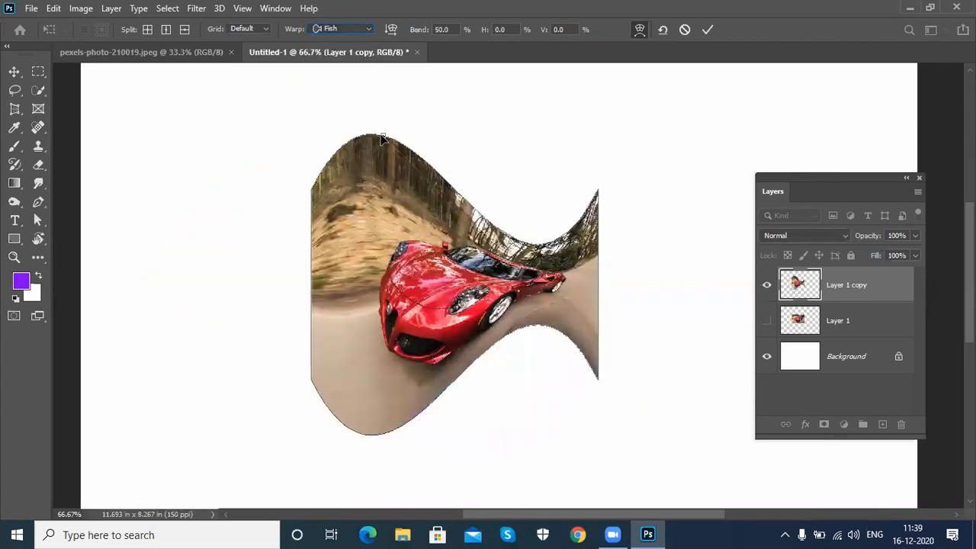
mouse_move(384, 139)
left_mouse_down()
mouse_move(385, 164)
mouse_move(386, 131)
left_mouse_up()
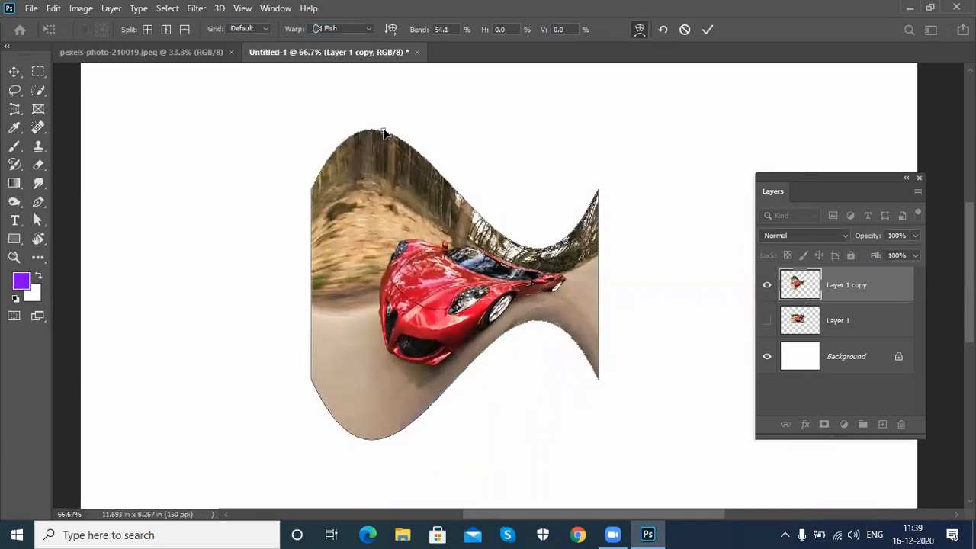
- Try the Fisheye warp preset with a bend of about -45%, switch back to Custom and cancel the warp
left_click(316, 29)
left_click(340, 210)
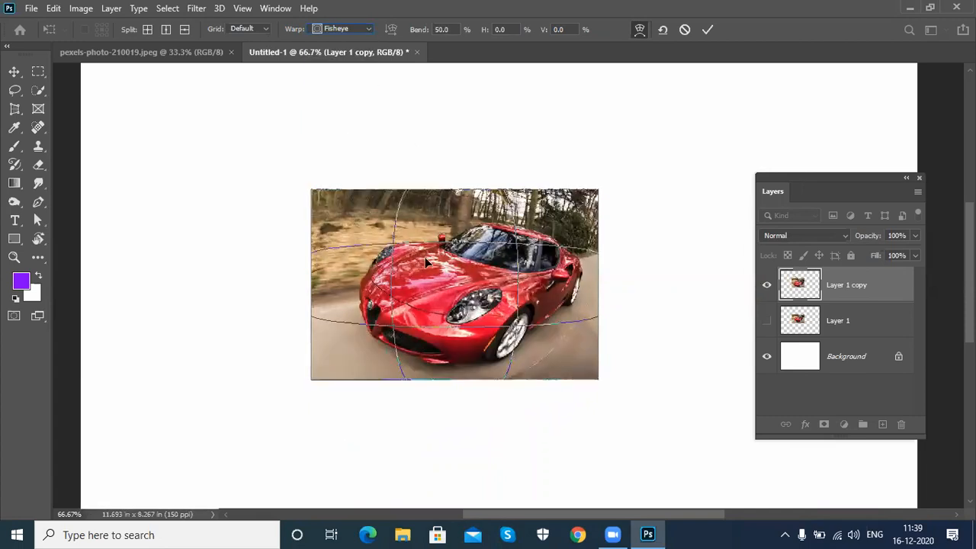
left_click_drag(455, 243, 447, 264)
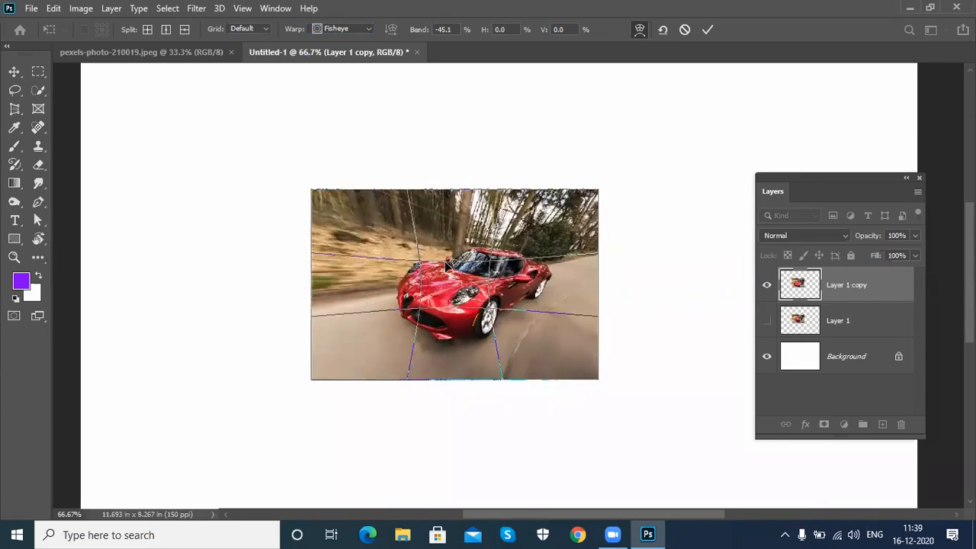
left_click(362, 29)
left_click(360, 40)
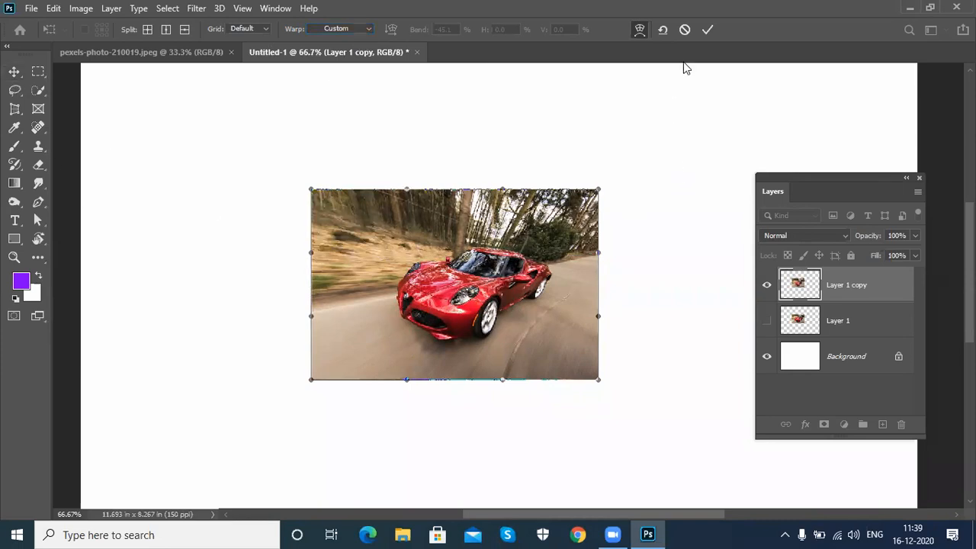
key("Escape")
- Start a Free Transform on Layer 1 copy, rotate it 180° and move it up and left to about X 599 px, Y 420 px
key("ctrl+t")
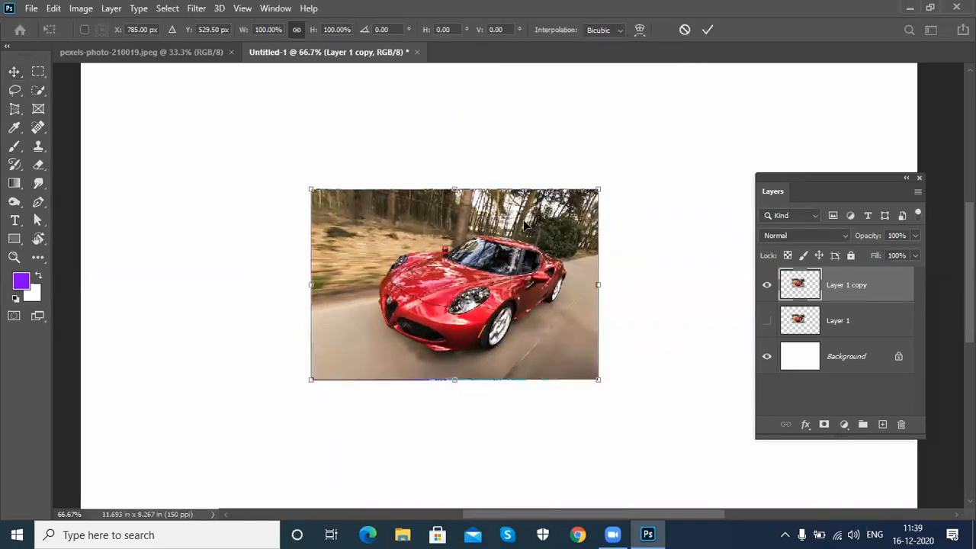
right_click(525, 224)
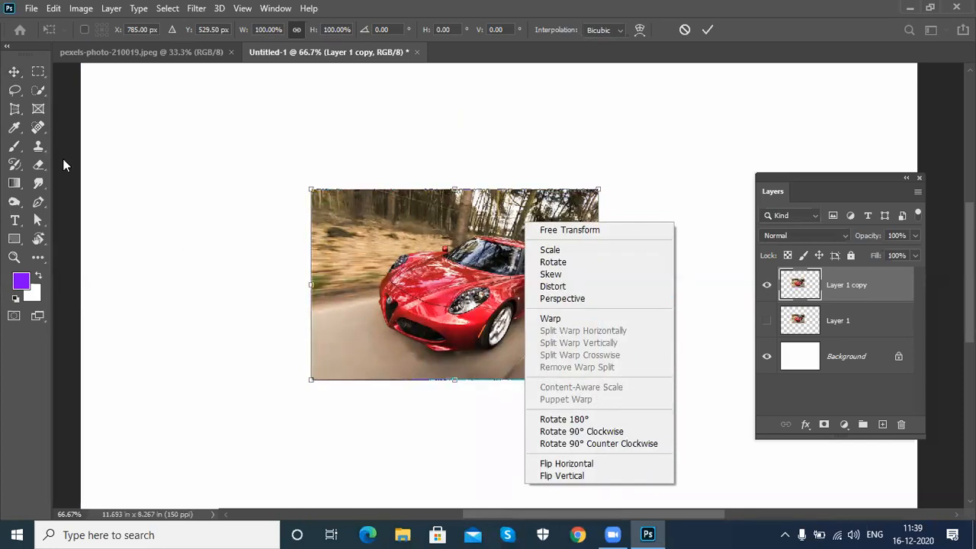
left_click(566, 421)
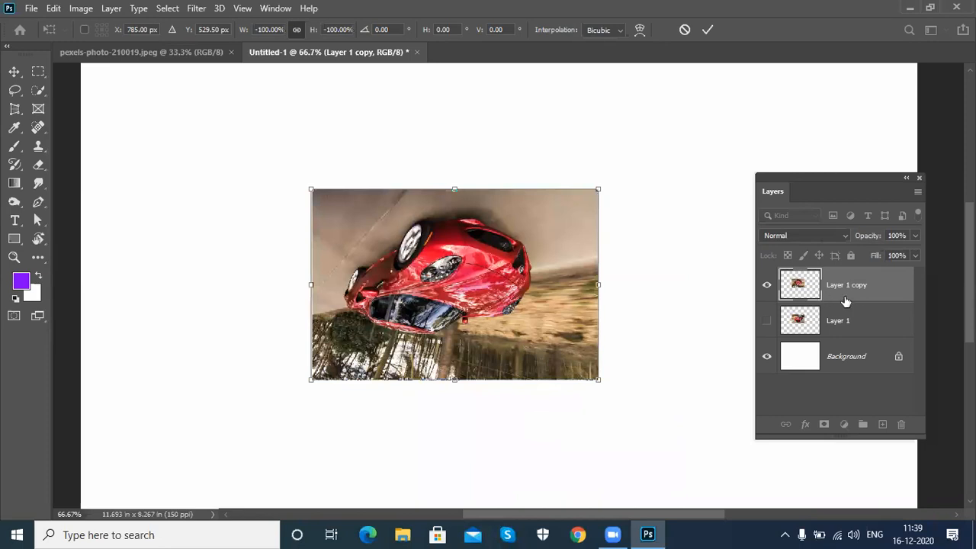
left_click_drag(487, 282, 399, 231)
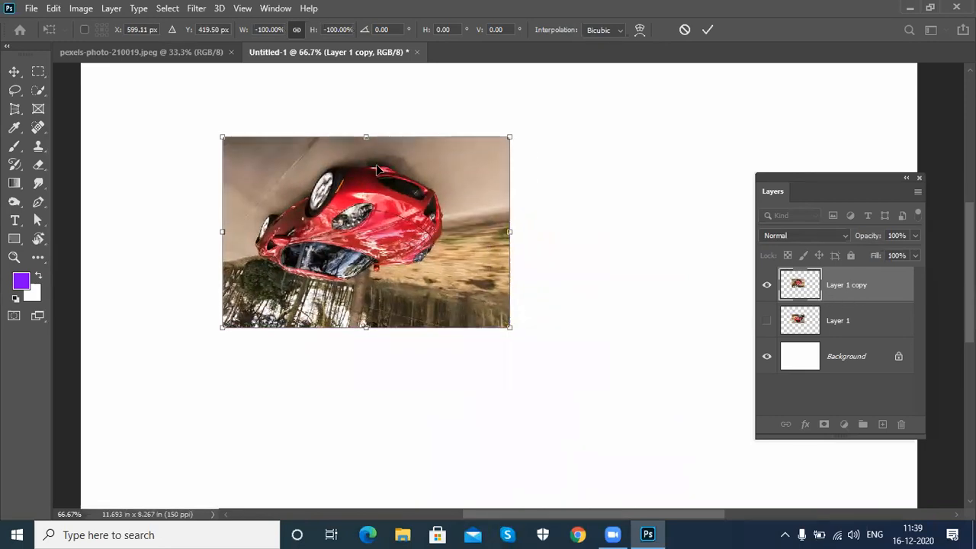
- Rotate the upside-down photo 90° clockwise twice within the transform
right_click(395, 215)
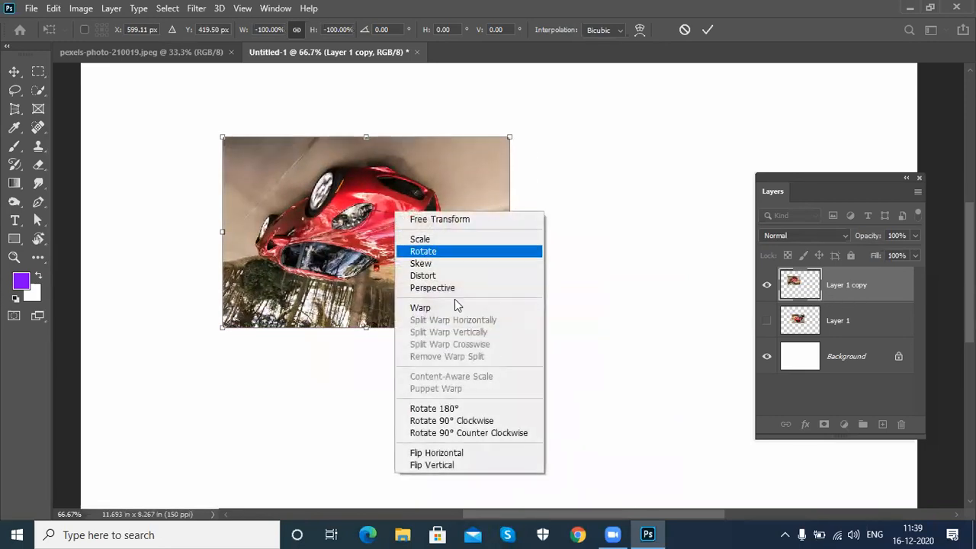
left_click(471, 421)
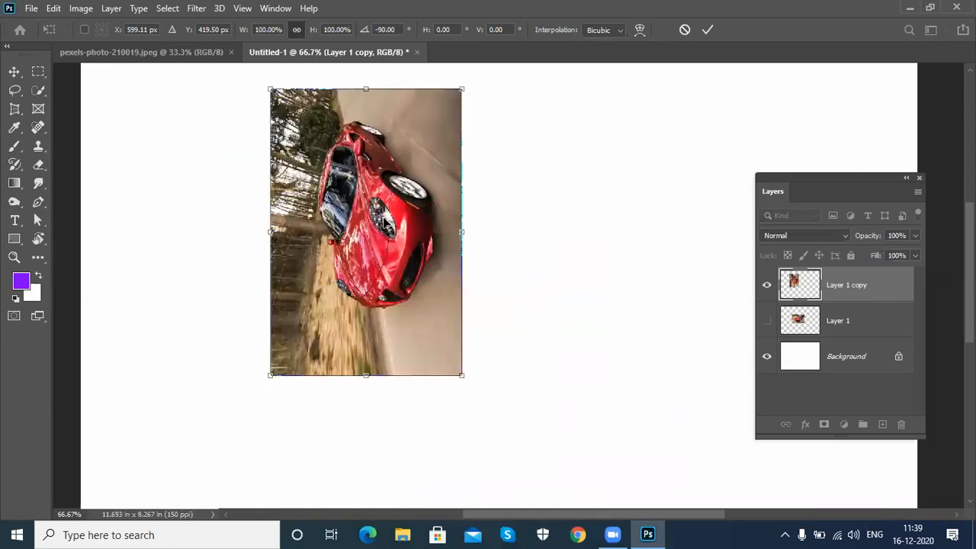
right_click(386, 207)
left_click(488, 420)
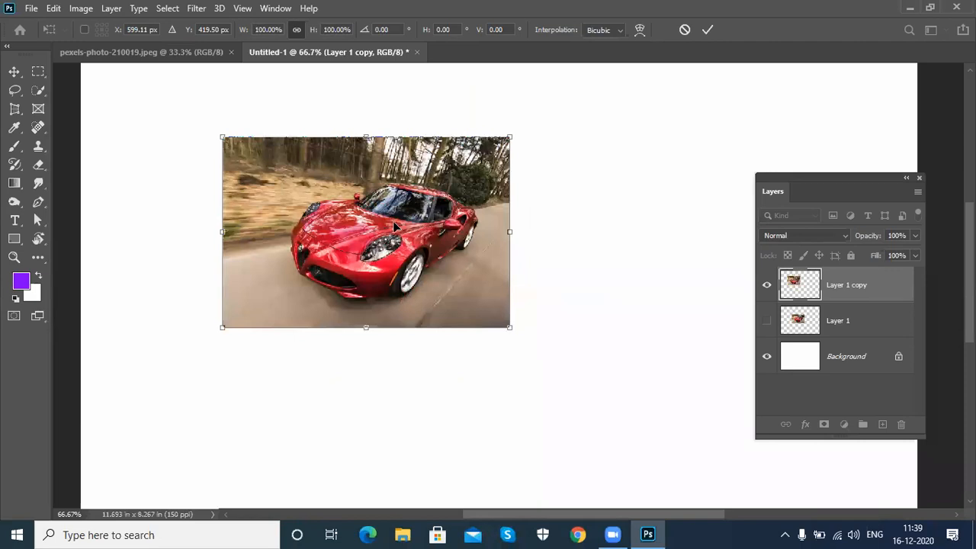
- Rotate the upright photo 90° counterclockwise twice within the transform
right_click(394, 227)
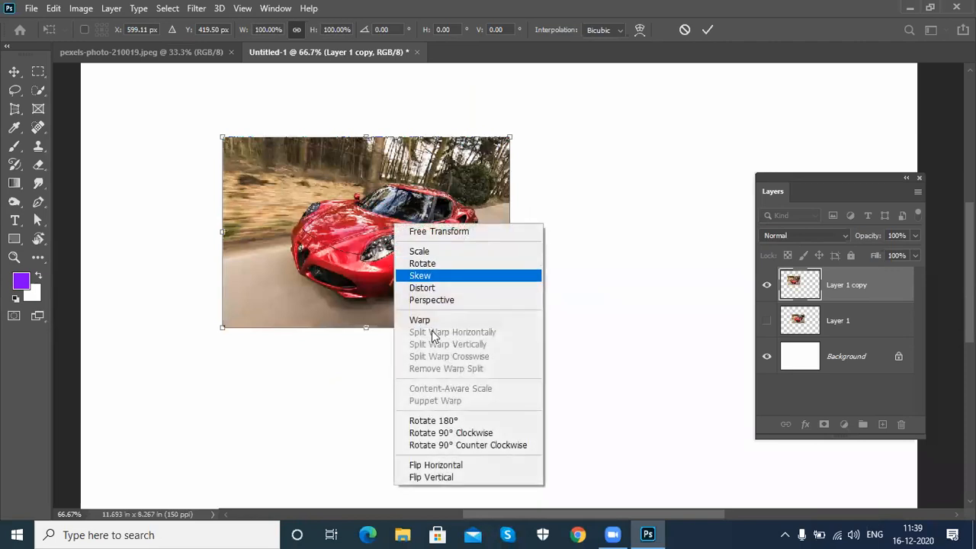
left_click(461, 447)
right_click(379, 276)
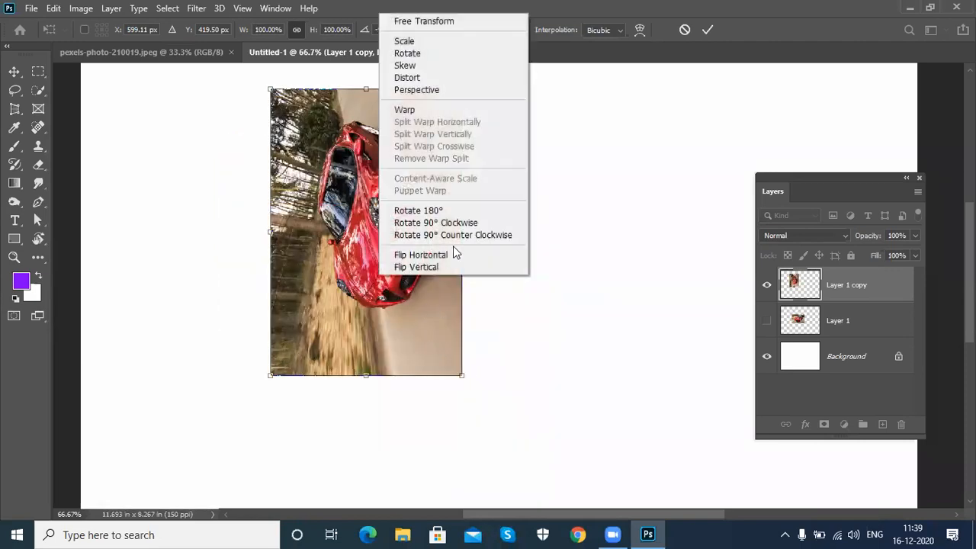
left_click(415, 237)
- Flip the upside-down photo horizontally and cancel the whole transform
right_click(385, 219)
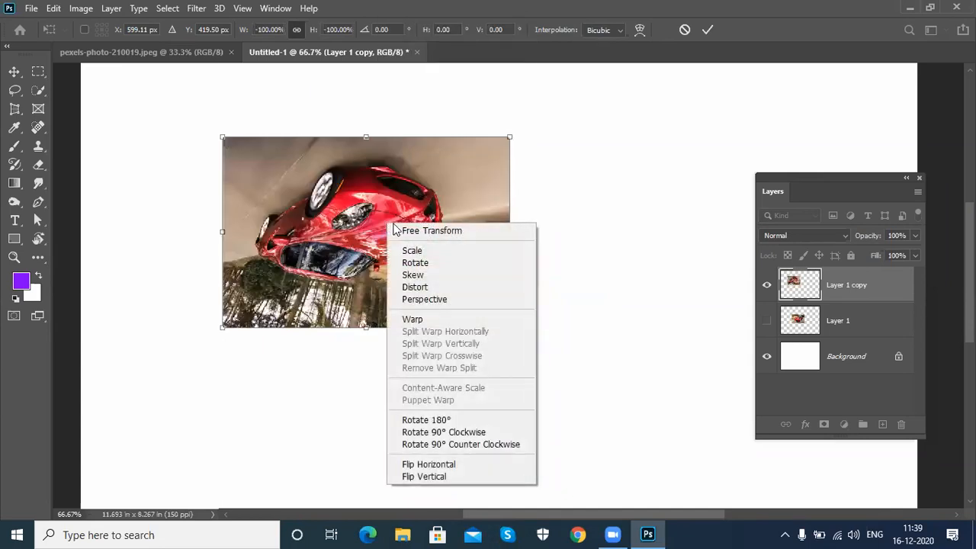
left_click(437, 466)
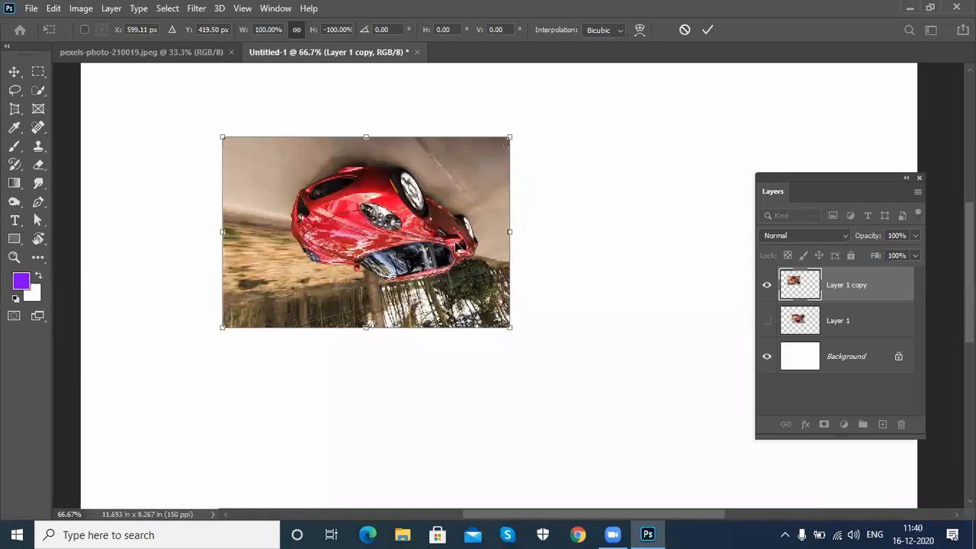
key("Escape")
- Start a new Free Transform, move the photo left to about X 563 px, Y 509 px and flip it horizontally
key("ctrl+t")
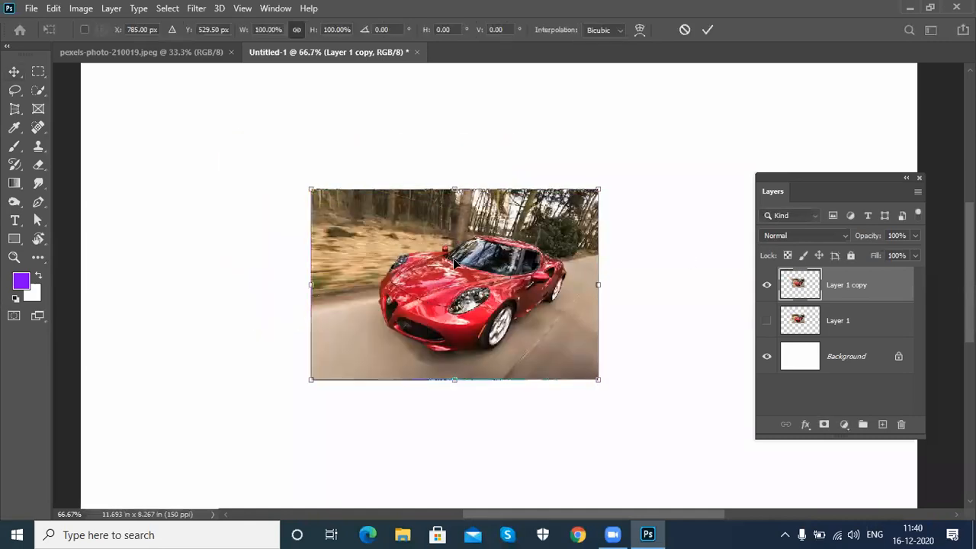
left_click_drag(478, 263, 372, 253)
right_click(390, 254)
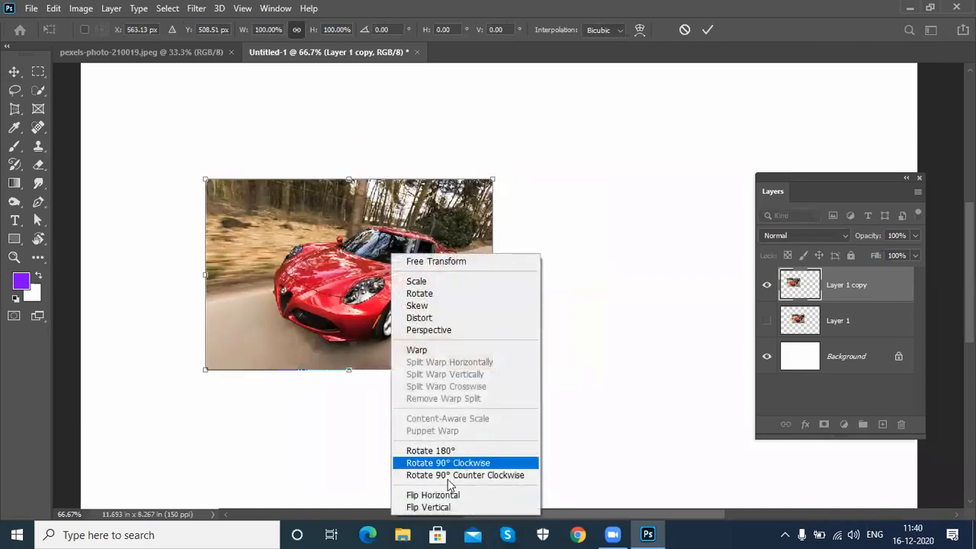
left_click(433, 495)
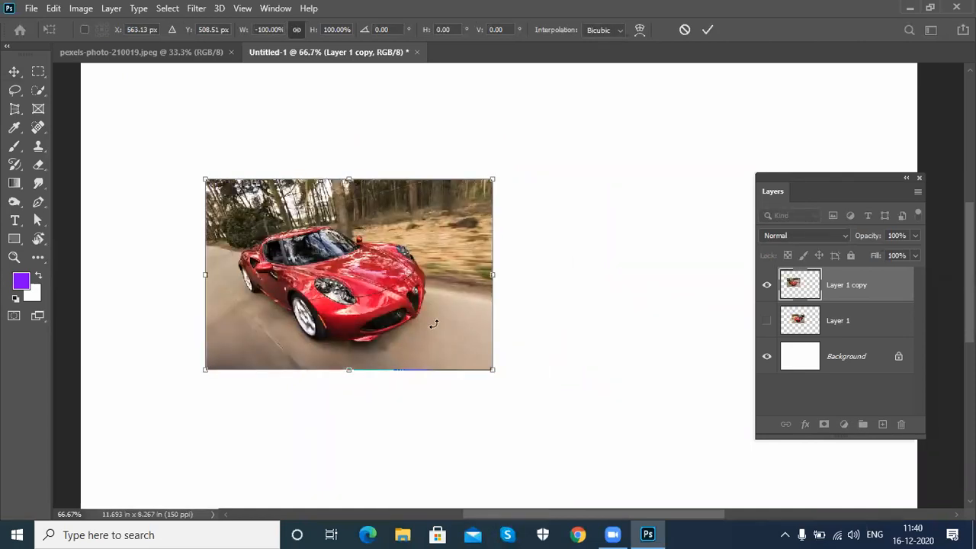
- Flip the mirrored photo vertically twice and flip it horizontally once more
right_click(443, 268)
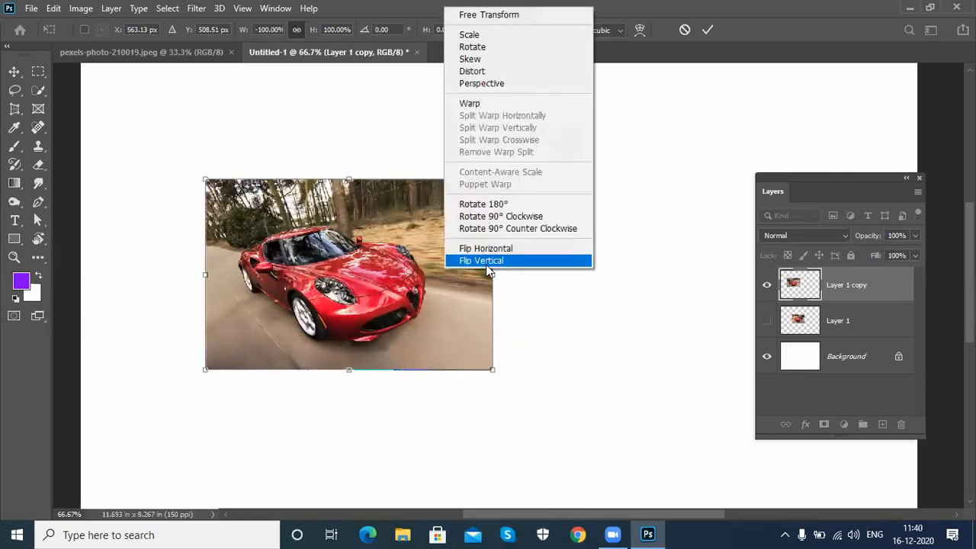
left_click(486, 262)
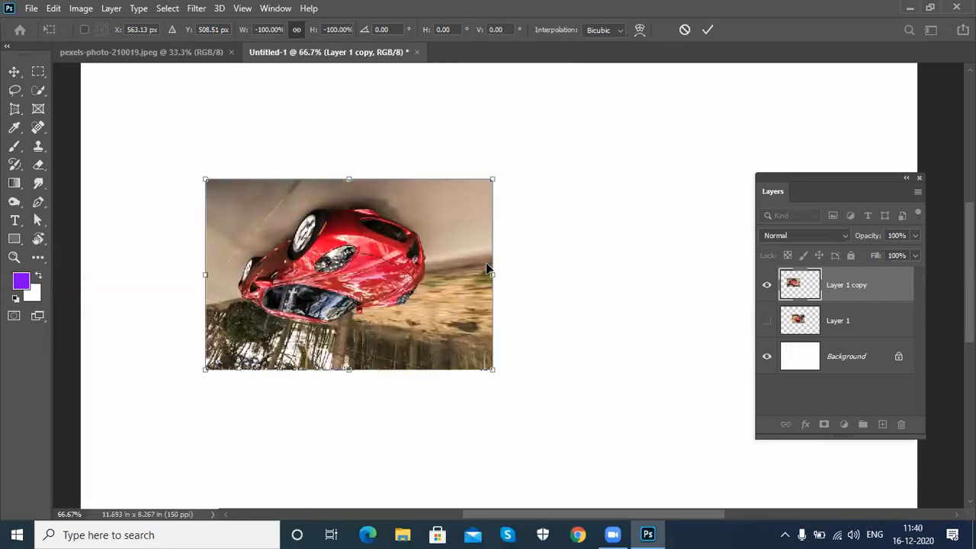
right_click(449, 226)
left_click(490, 479)
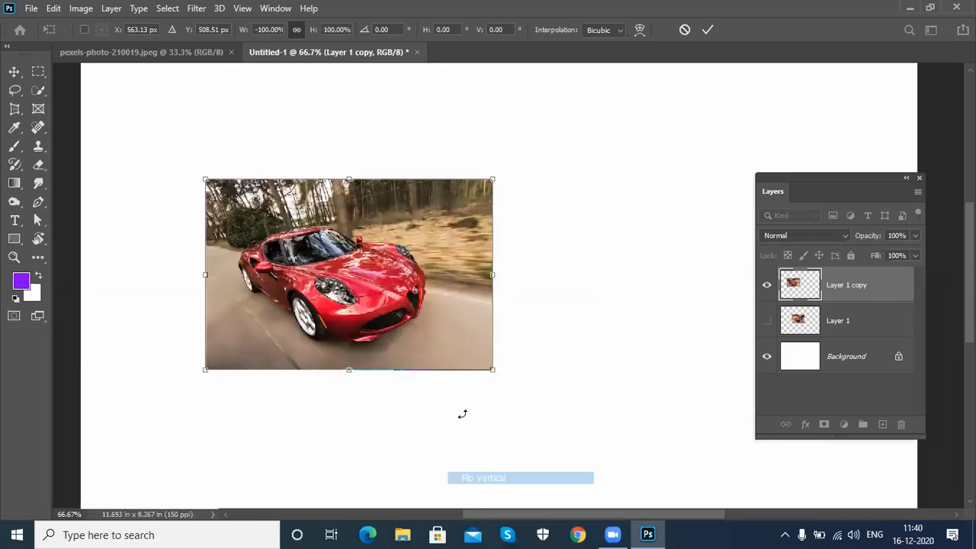
right_click(425, 253)
left_click(513, 494)
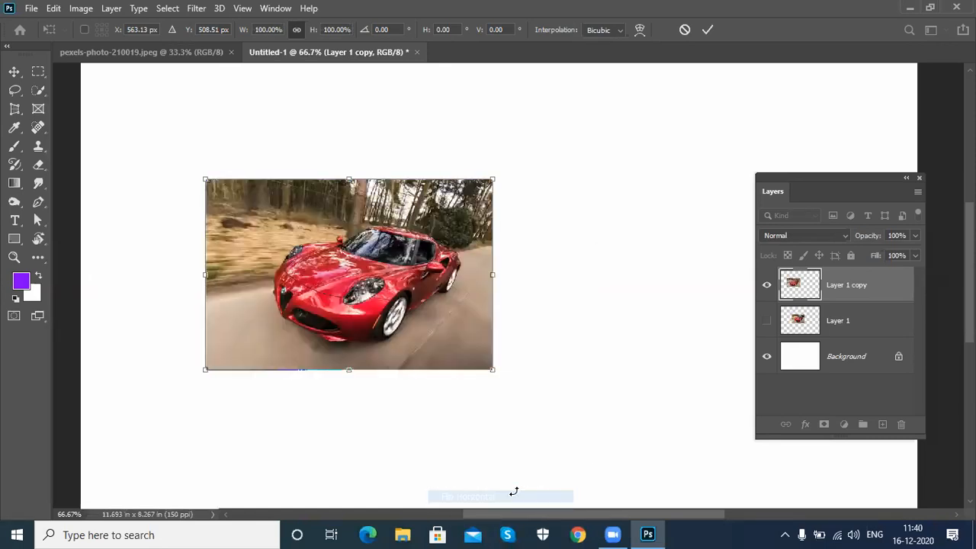
- Look over the full list of Transform commands and cancel the active transform
left_click(54, 8)
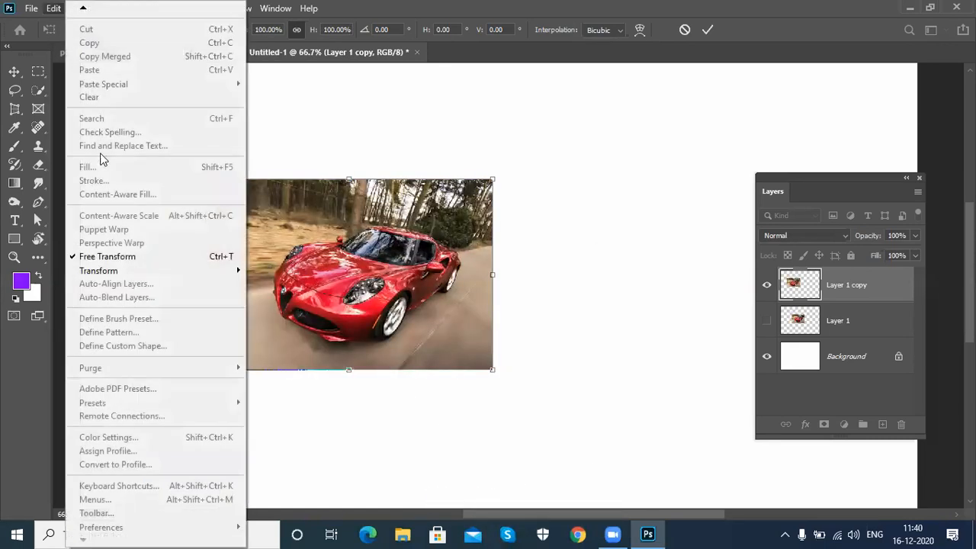
mouse_move(116, 273)
left_click(371, 295)
key("Escape")
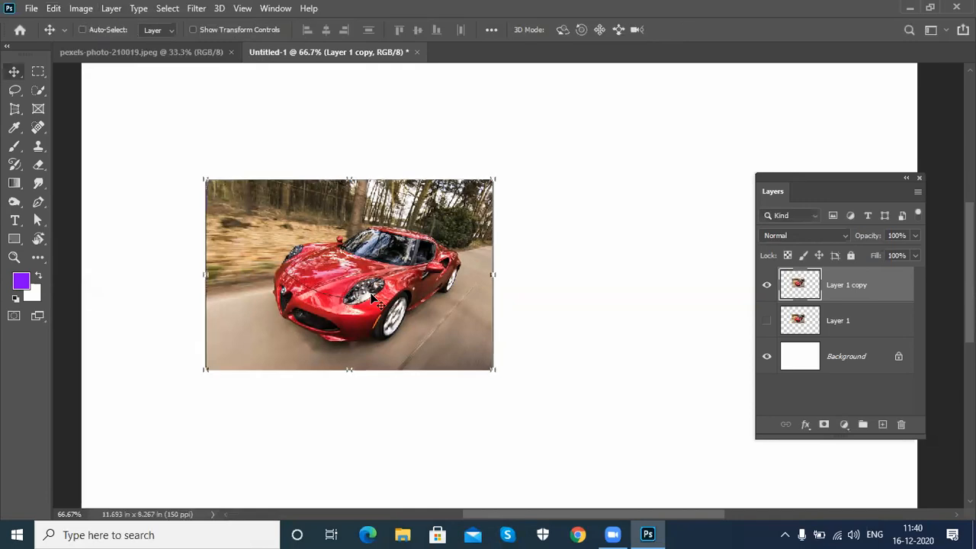
- Close the Untitled-1 document without saving its changes and close the original car photo
left_click(417, 53)
left_click(501, 208)
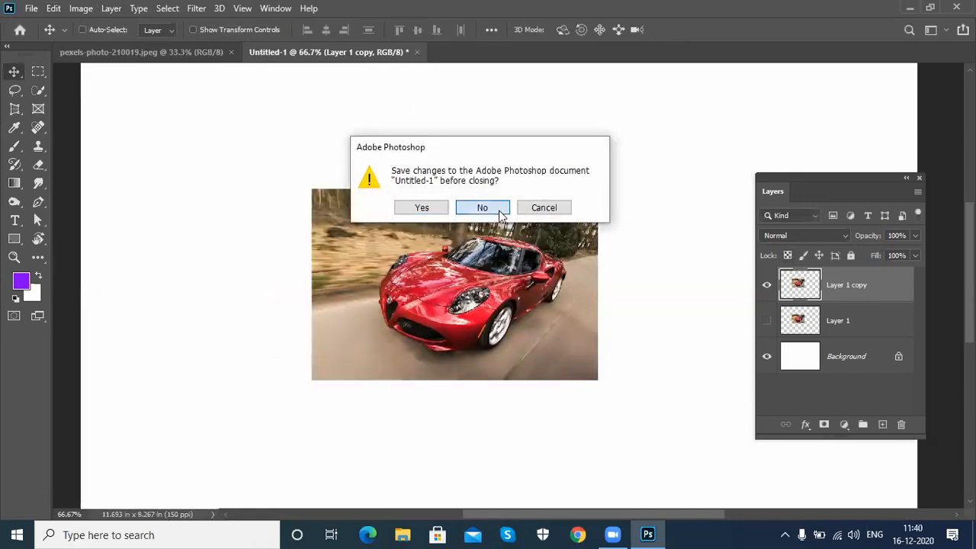
key("ctrl+d")
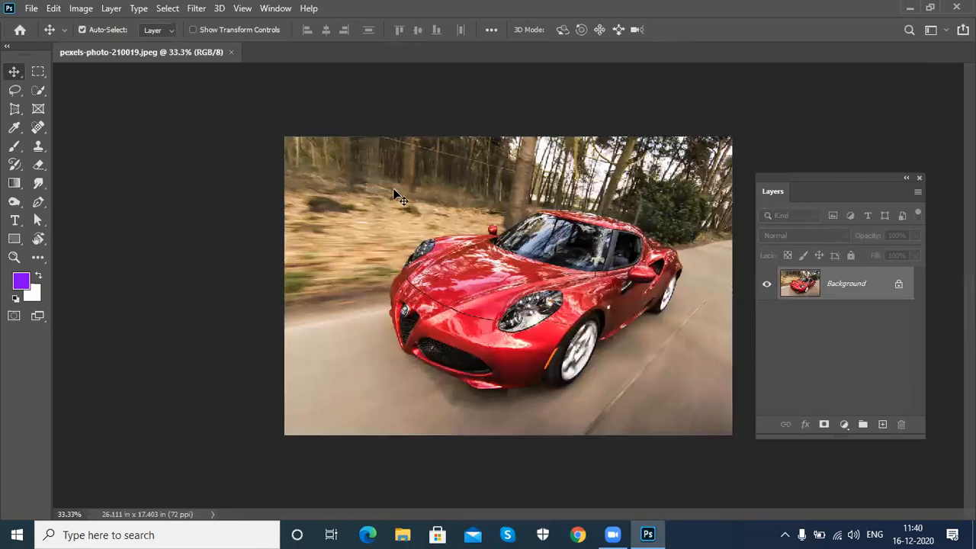
key("ctrl+w")
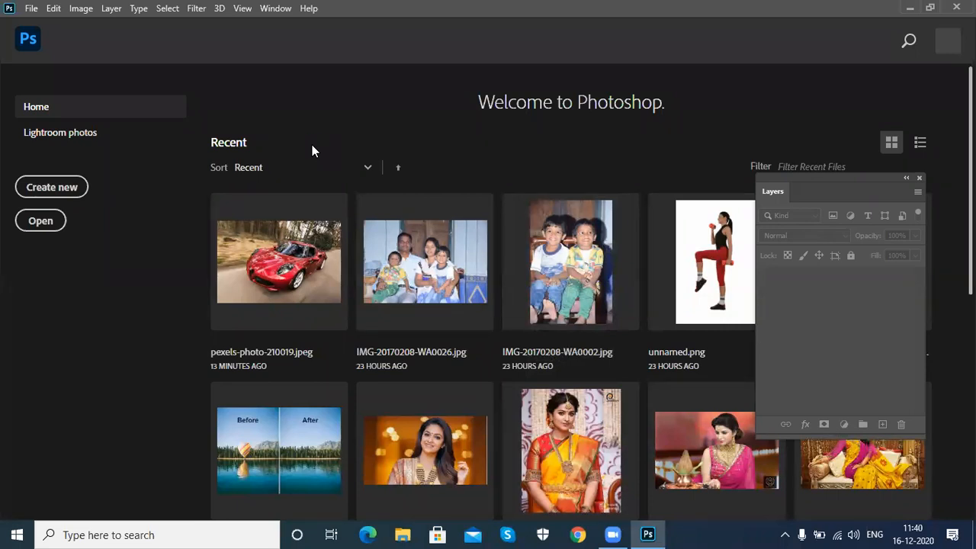
- Open face1 and the Gucci-Mens-Tailoring-Suit photo together from the images folder on the Desktop
key("ctrl+o")
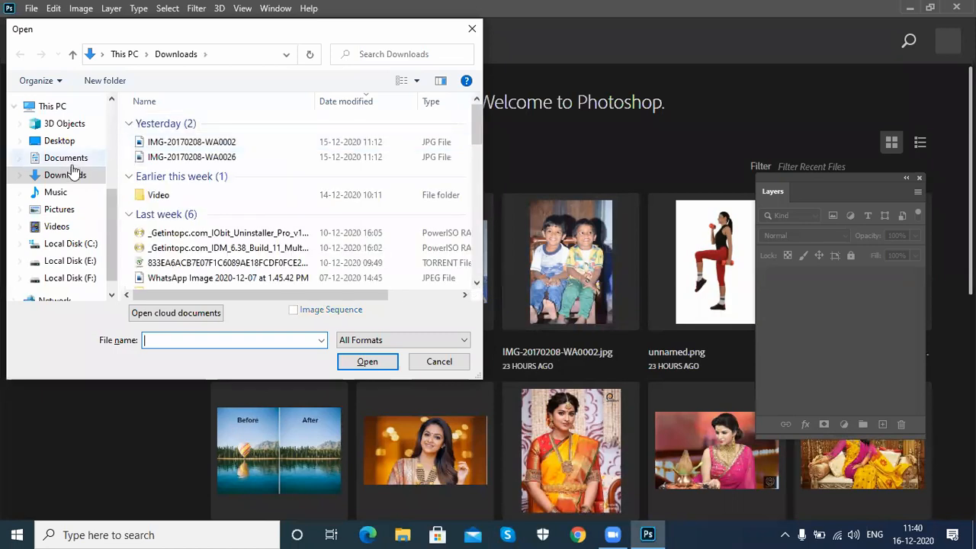
left_click(61, 141)
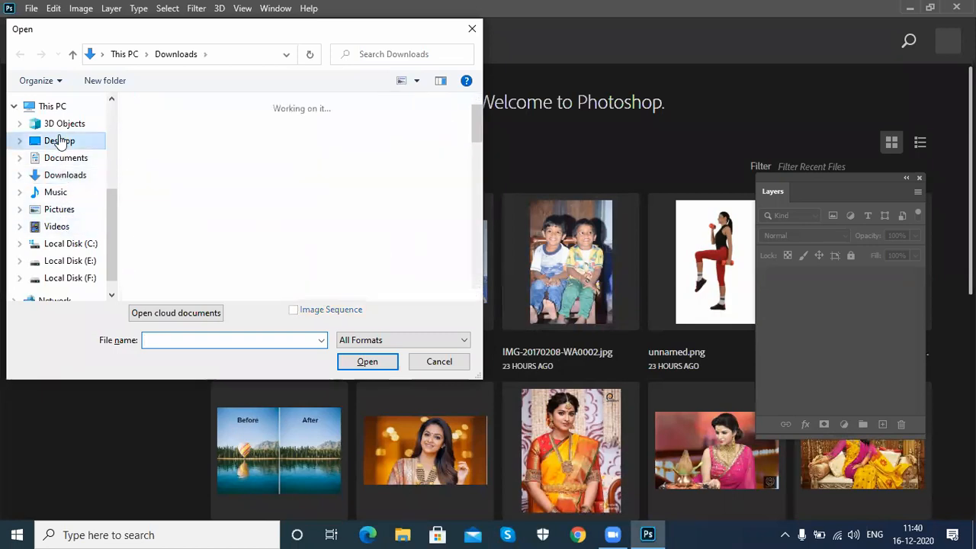
double_click(255, 131)
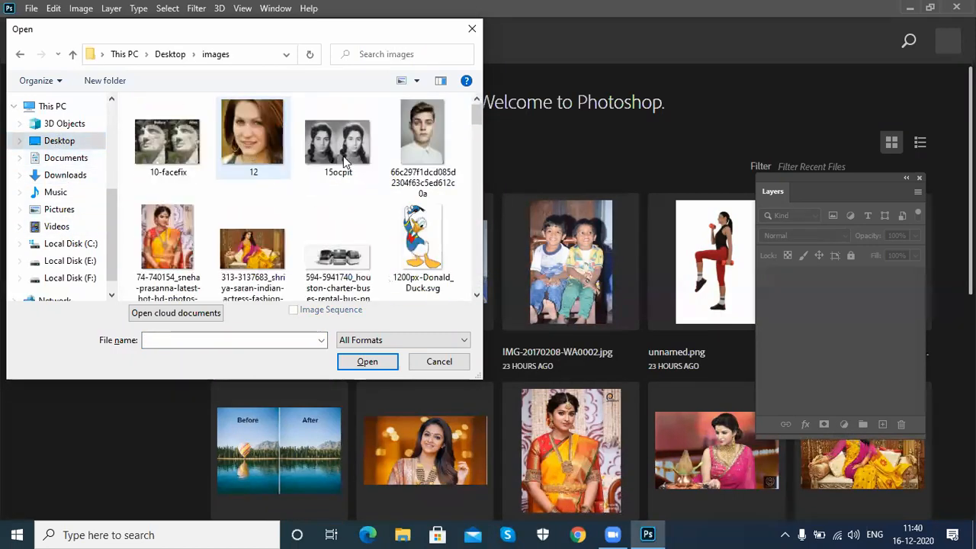
left_click(427, 142)
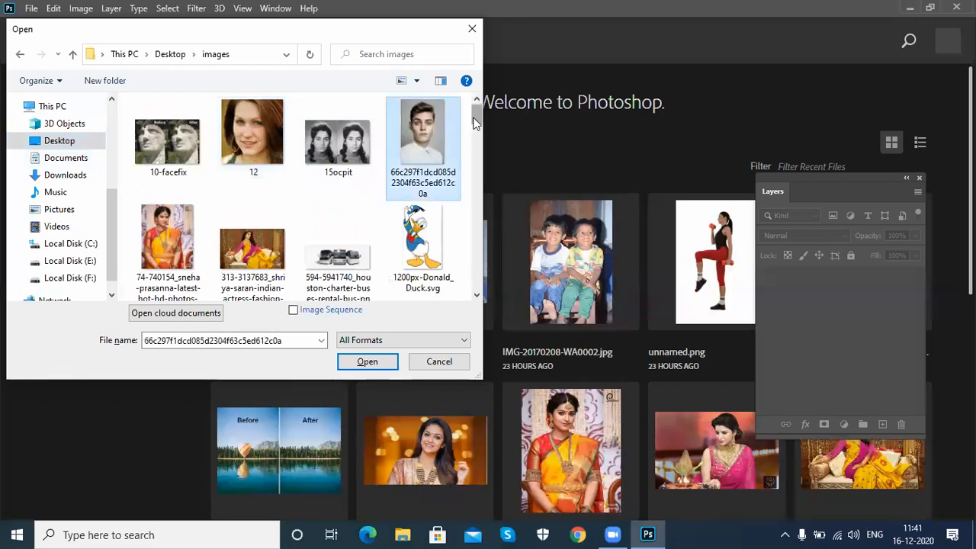
scroll(476, 126, "down", 1)
left_click_drag(475, 127, 476, 203)
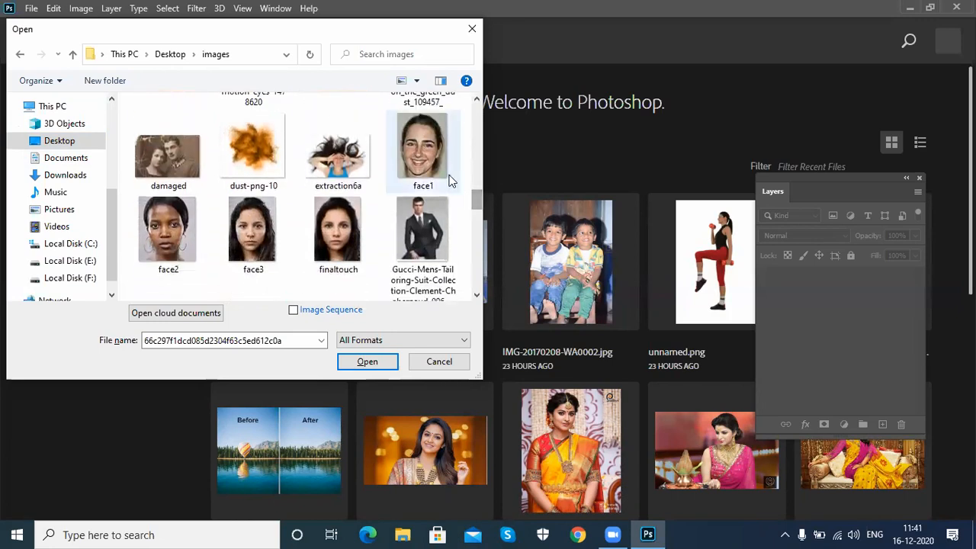
left_click(431, 153)
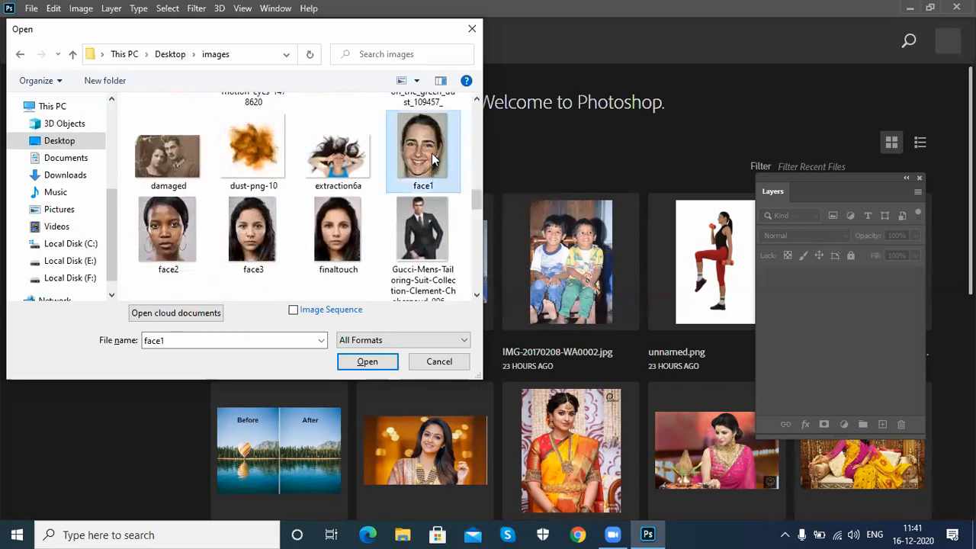
left_click(433, 226, "ctrl")
left_click(366, 361)
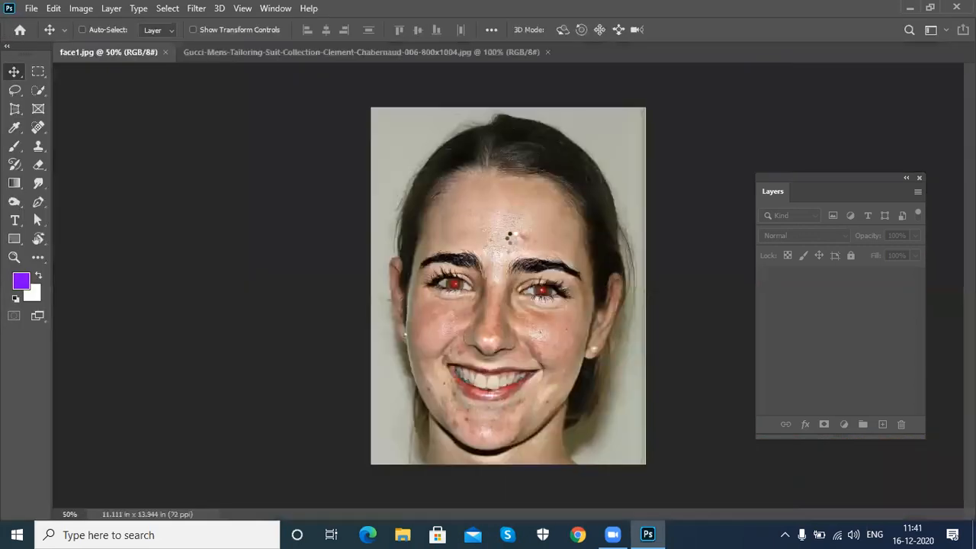
- Trace the woman's face in face1.jpg with the Pen tool, from forehead to chin, and convert the path into a selection
left_click(114, 53)
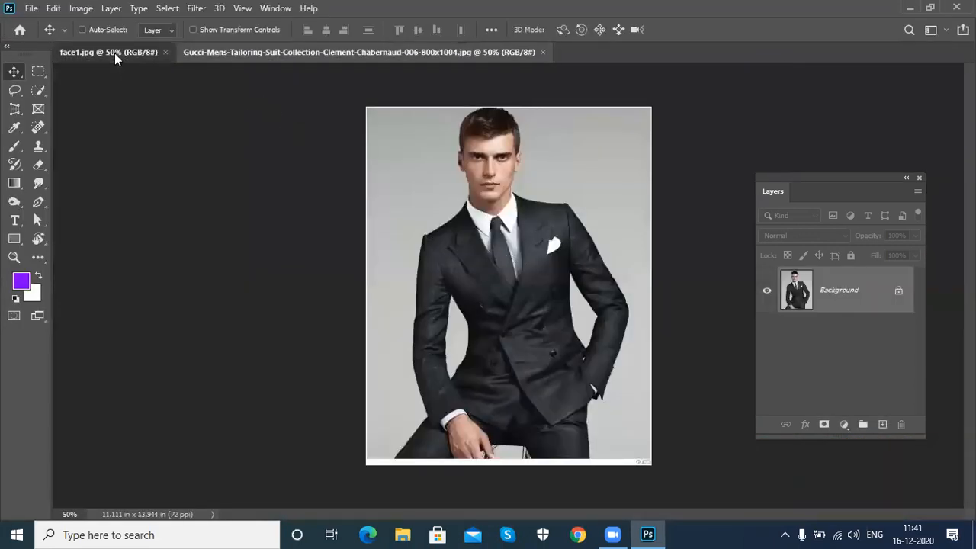
left_click(269, 51)
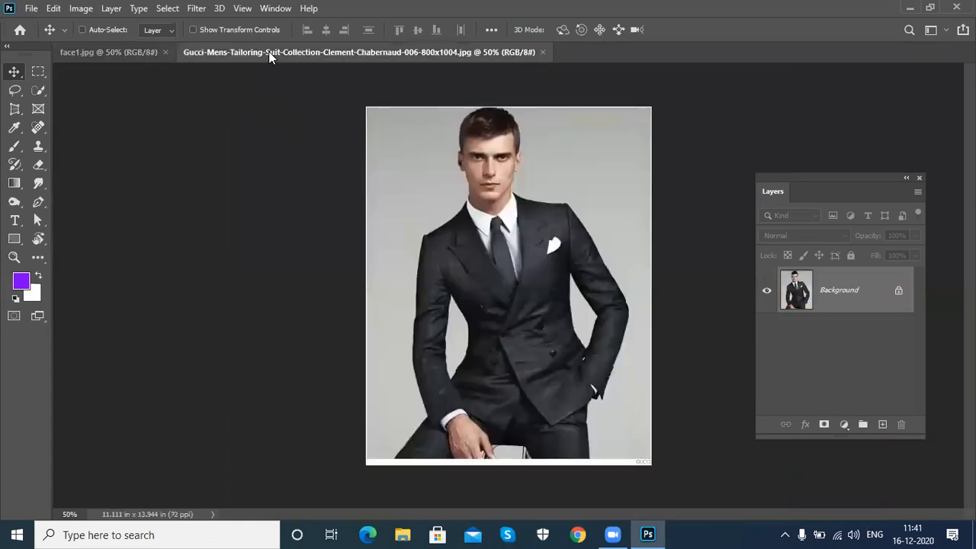
left_click(129, 51)
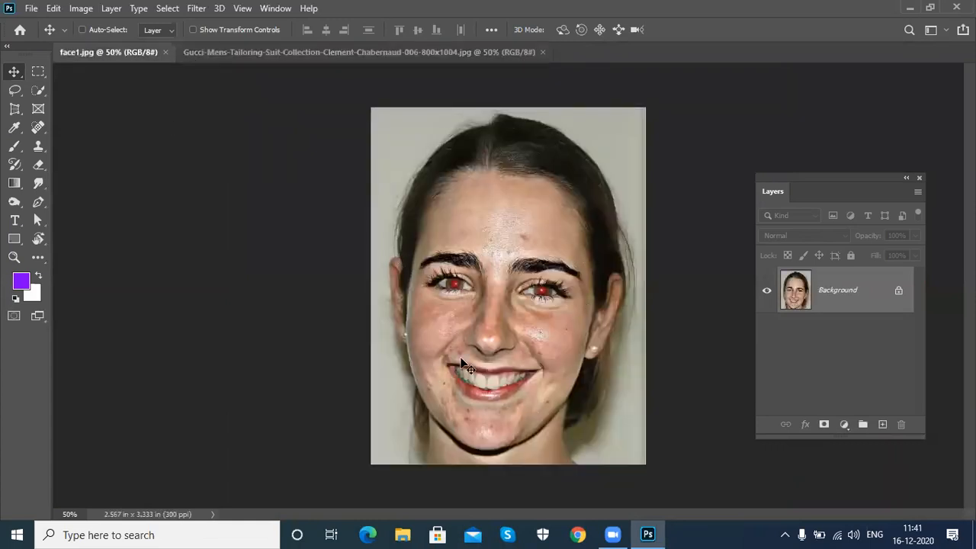
left_click(327, 52)
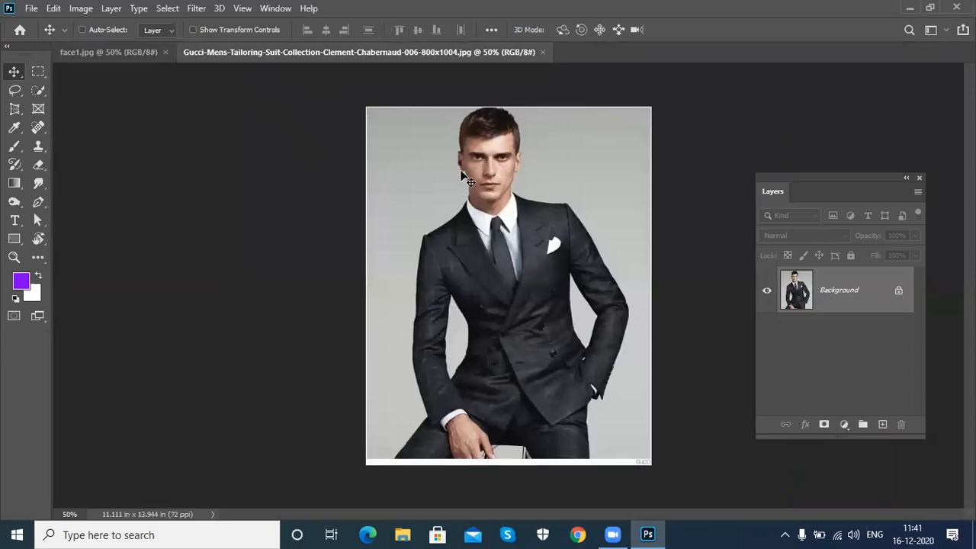
left_click(113, 52)
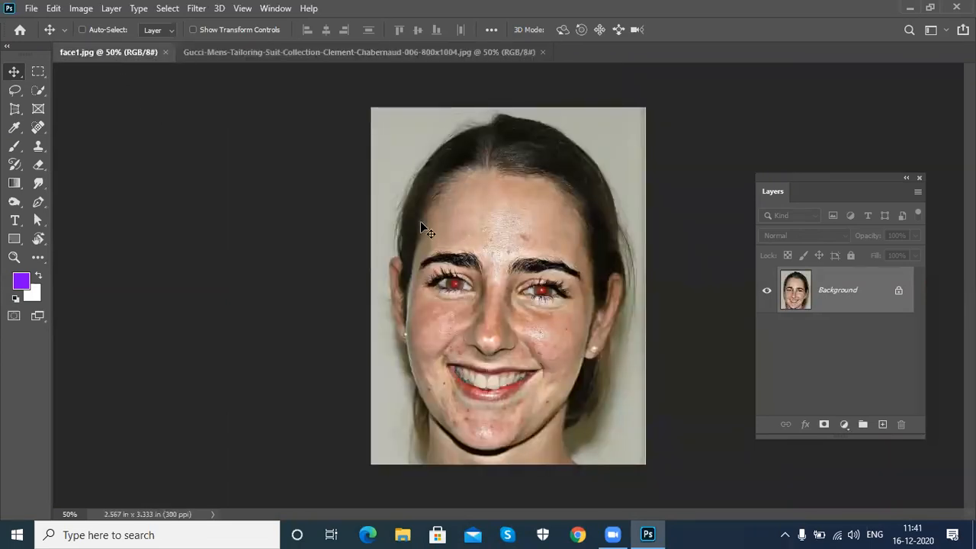
key("p")
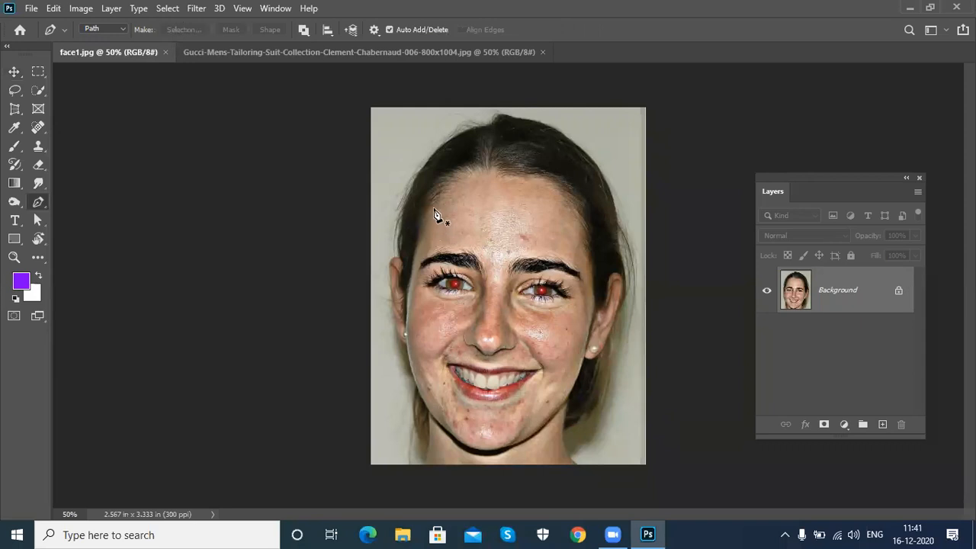
left_click(437, 203)
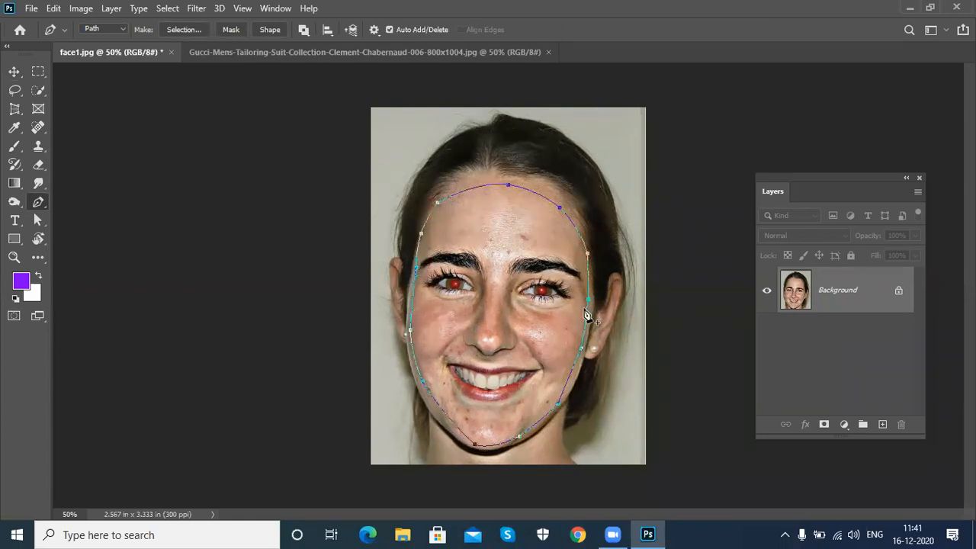
key("ctrl+Return")
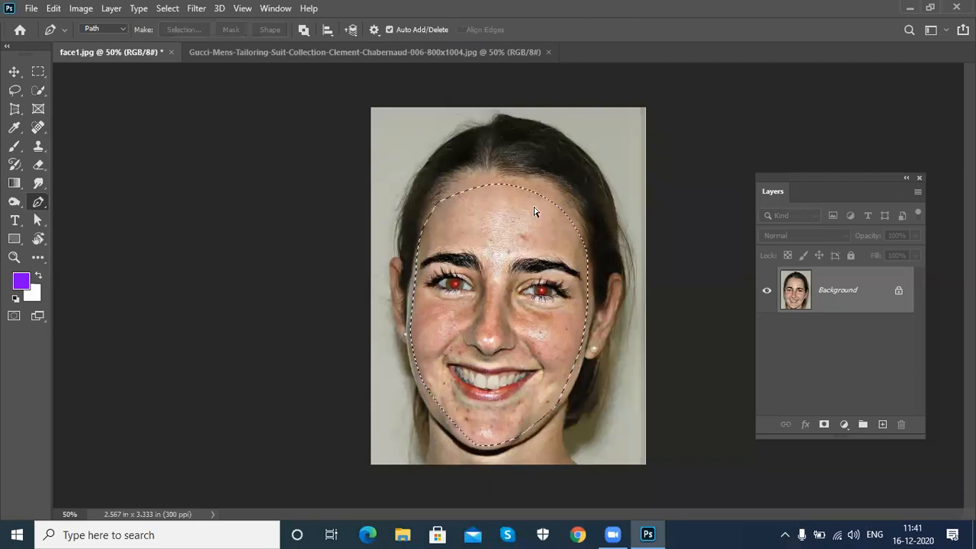
- Copy the selected face into the Gucci suit photo as a new layer
left_click(230, 51)
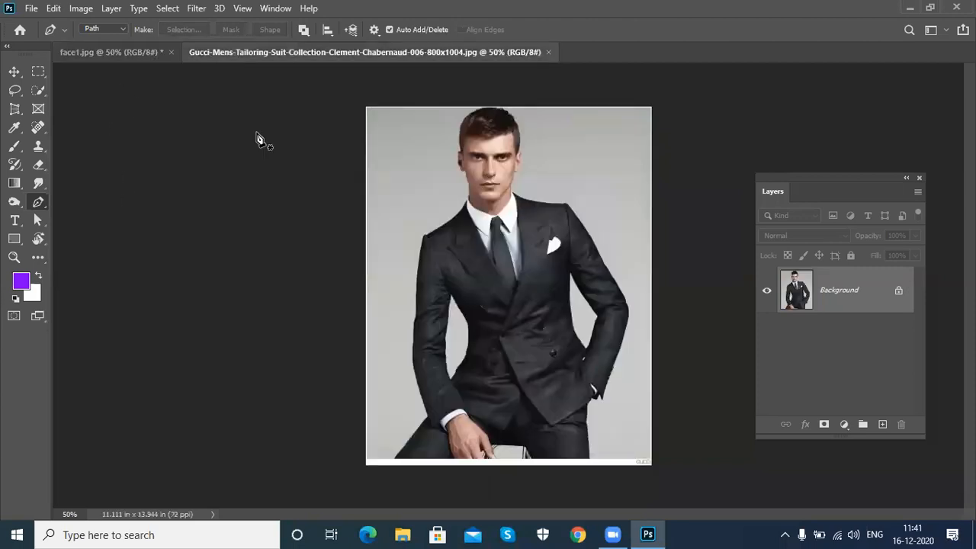
key("ctrl+v")
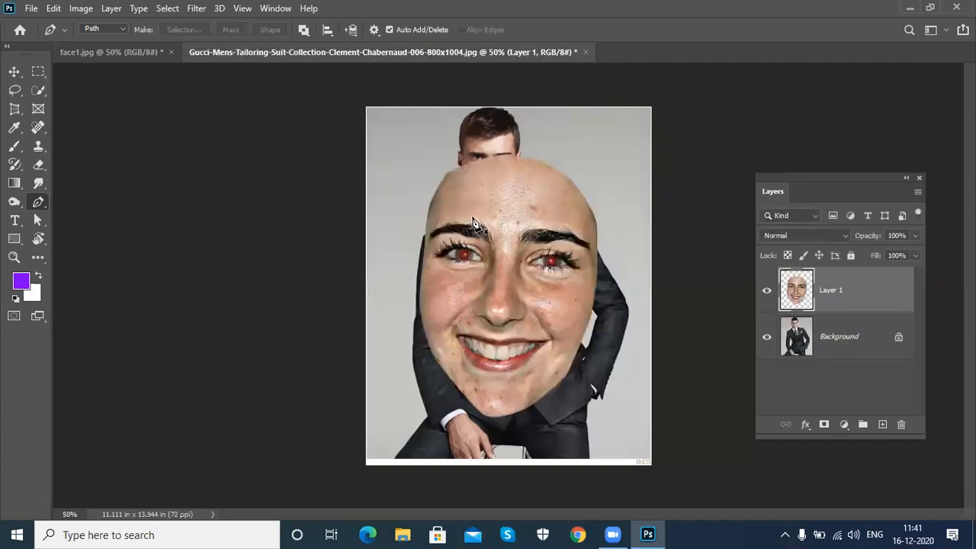
key("v")
scroll(473, 221, "up", 3)
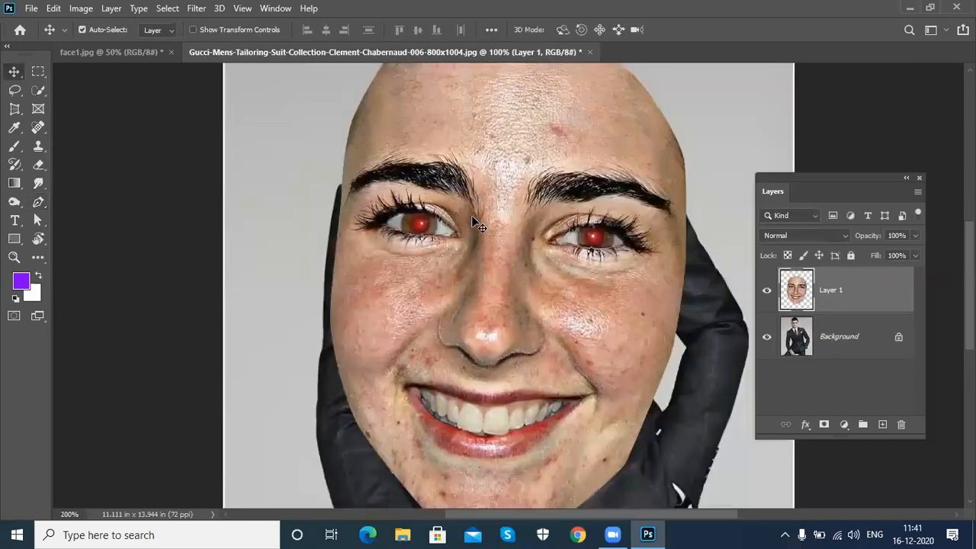
left_click_drag(281, 174, 301, 424)
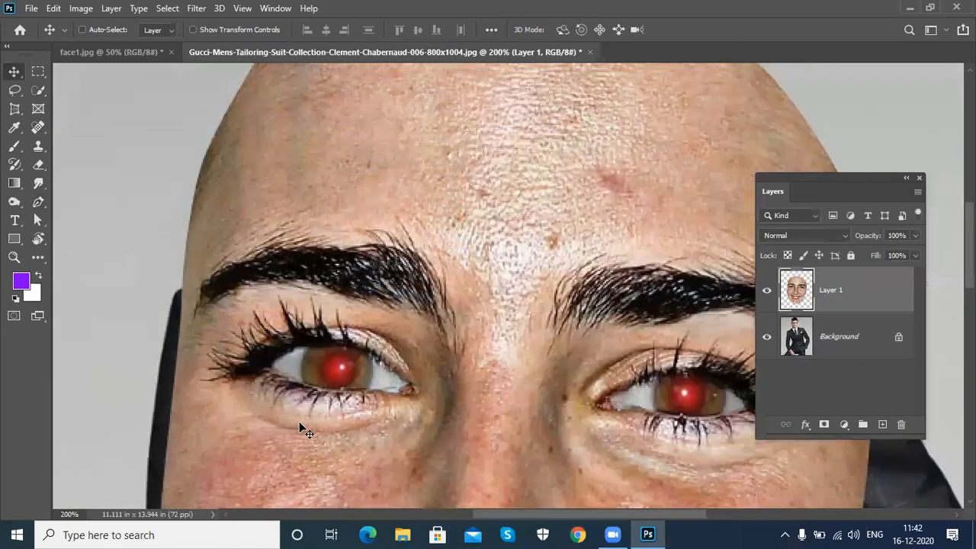
- Scale the pasted face to 25.62%, place it over the man's face and rotate it about -3.97°
key("ctrl+0")
key("ctrl+t")
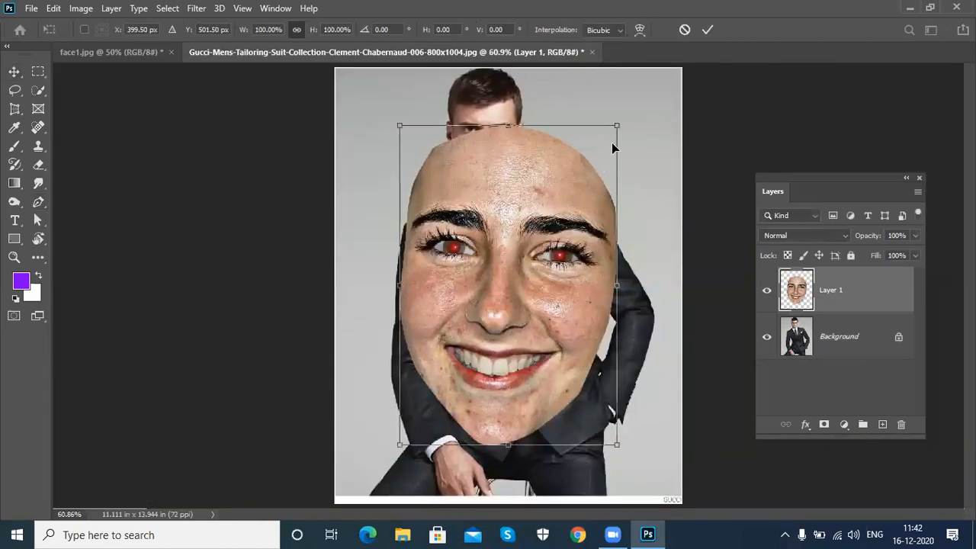
left_click_drag(618, 121, 500, 126)
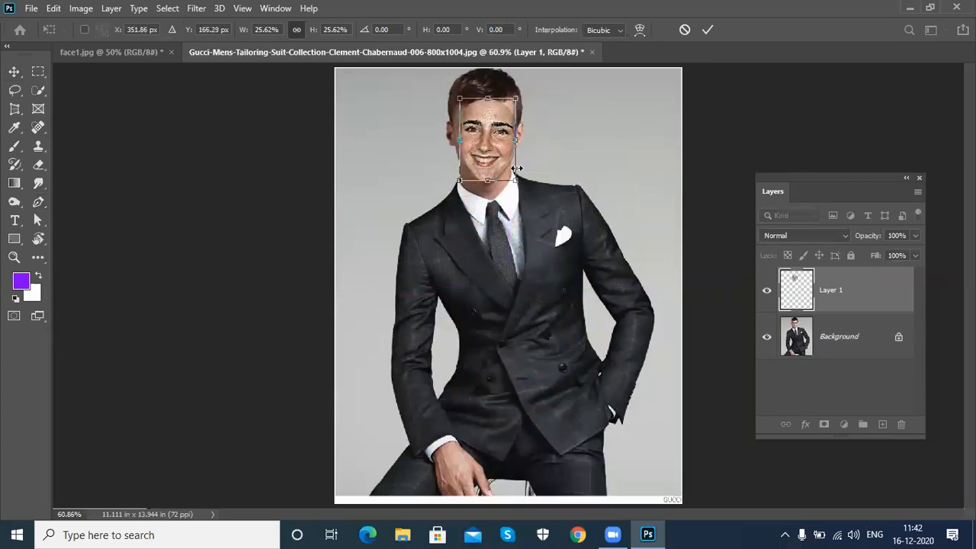
left_click_drag(526, 194, 531, 192)
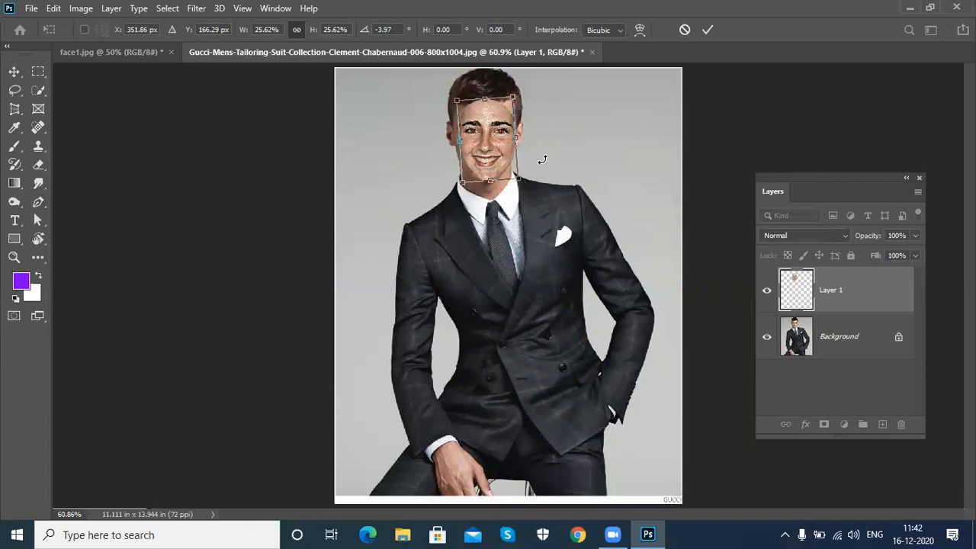
key("Return")
- Widen the pasted face slightly on both sides to fit the man's head and activate the Eraser tool
key("ctrl+plus")
key("ctrl+plus")
key("ctrl+plus")
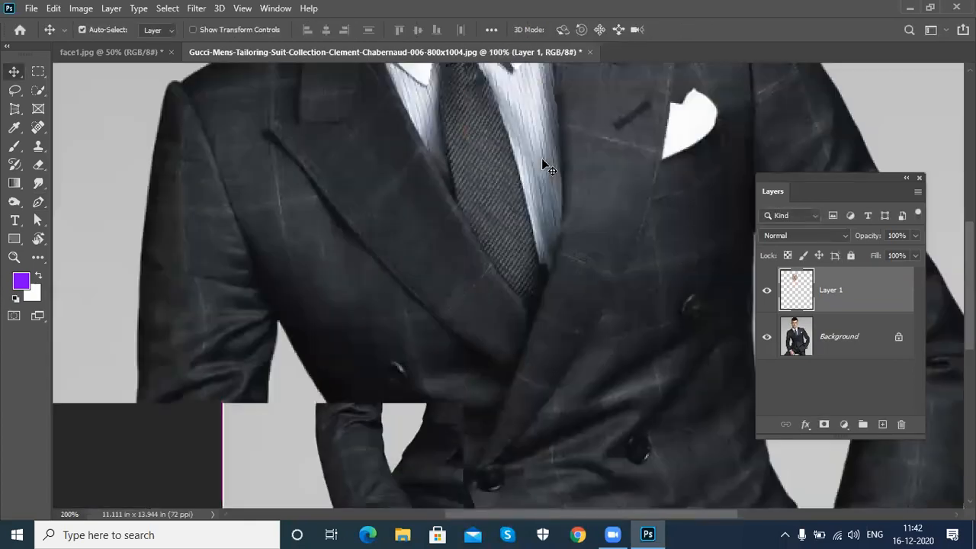
scroll(464, 353, "up", 8)
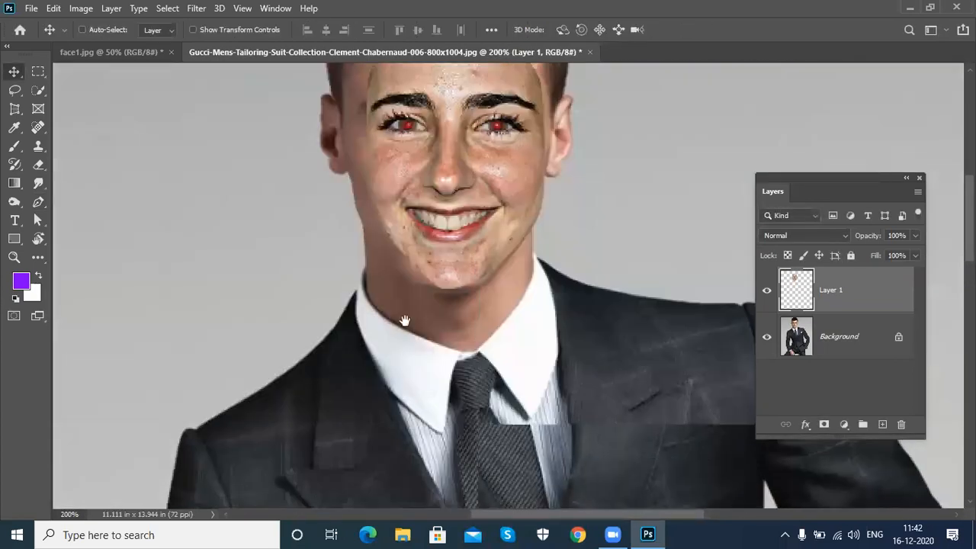
scroll(404, 321, "up", 3)
key("ctrl+t")
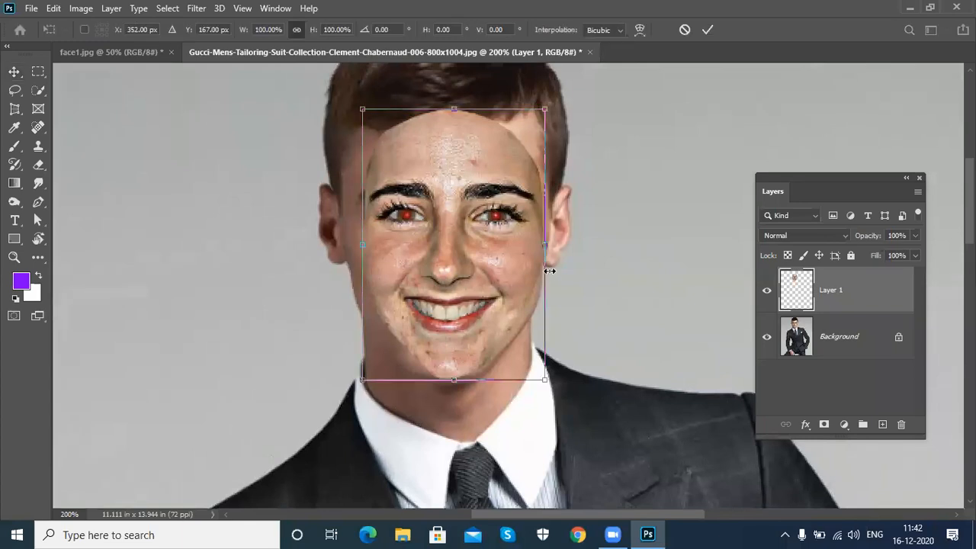
left_click_drag(542, 247, 546, 245)
left_click_drag(355, 248, 347, 247)
key("Return")
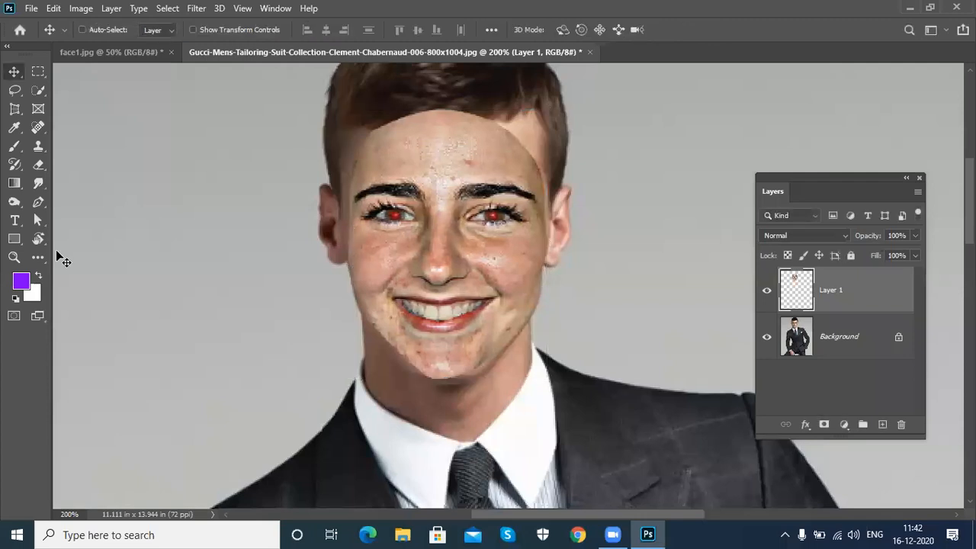
key("e")
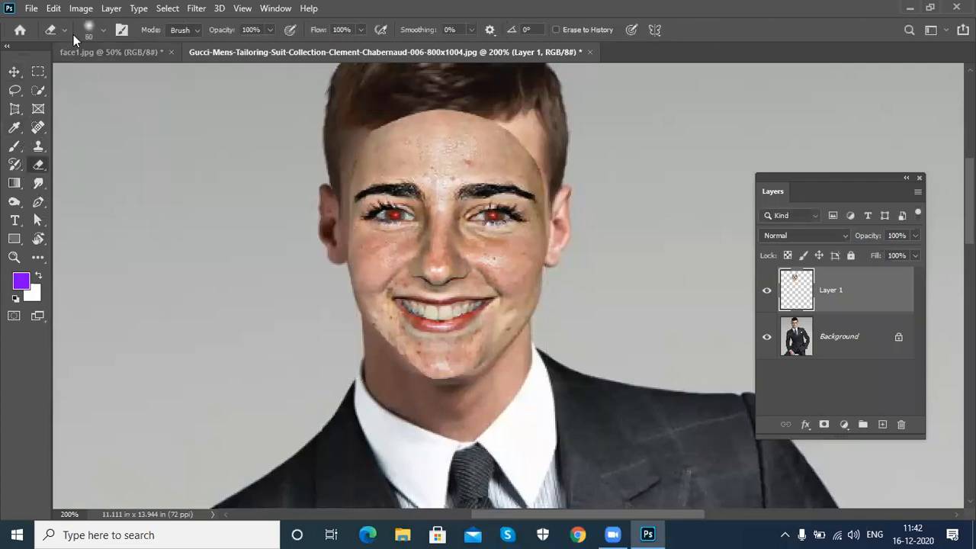
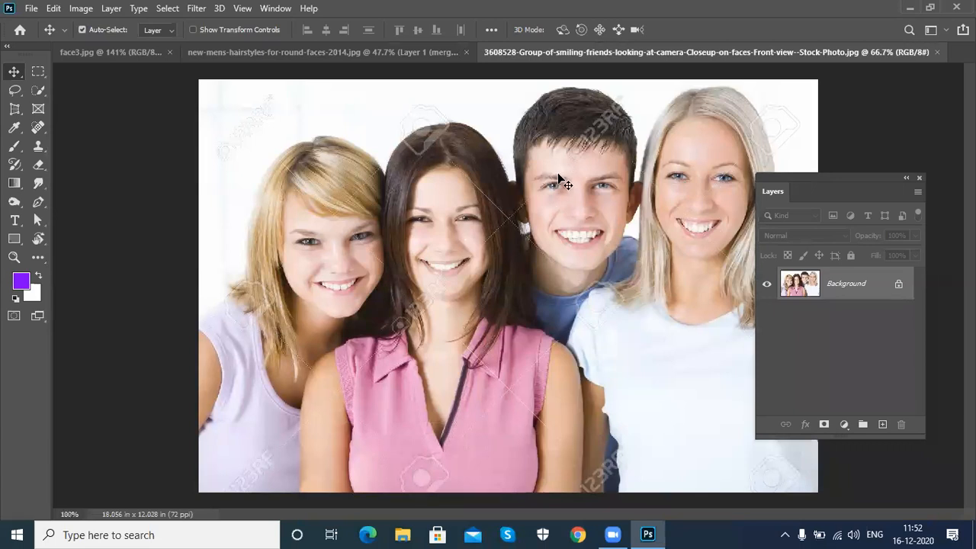
- Convert the locked Background of the group-of-friends photo into a regular layer with the default settings
key("ctrl+plus")
key("ctrl+plus")
left_click_drag(584, 170, 279, 401)
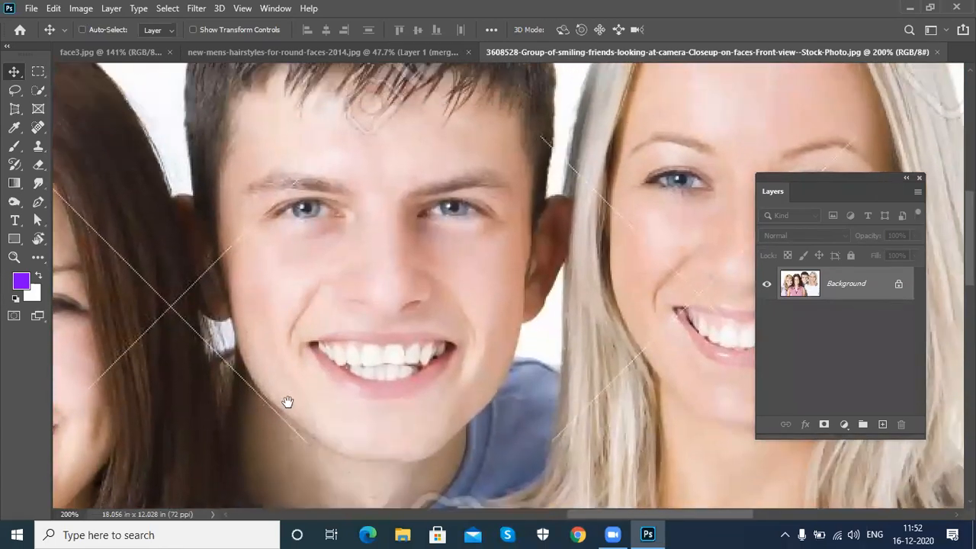
double_click(868, 293)
left_click(603, 145)
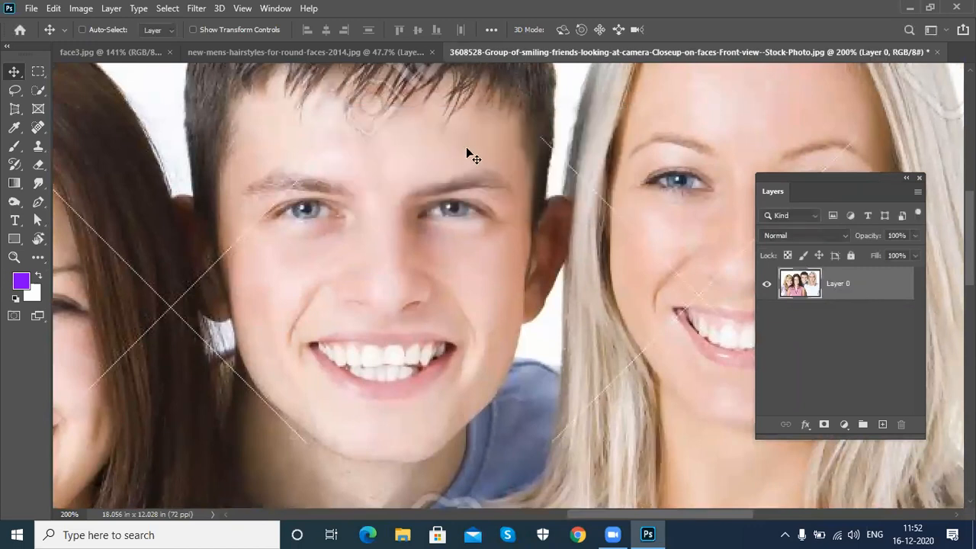
- Trace the dark-haired man's face from forehead to chin with the Pen tool and turn the closed path into a selection
key("p")
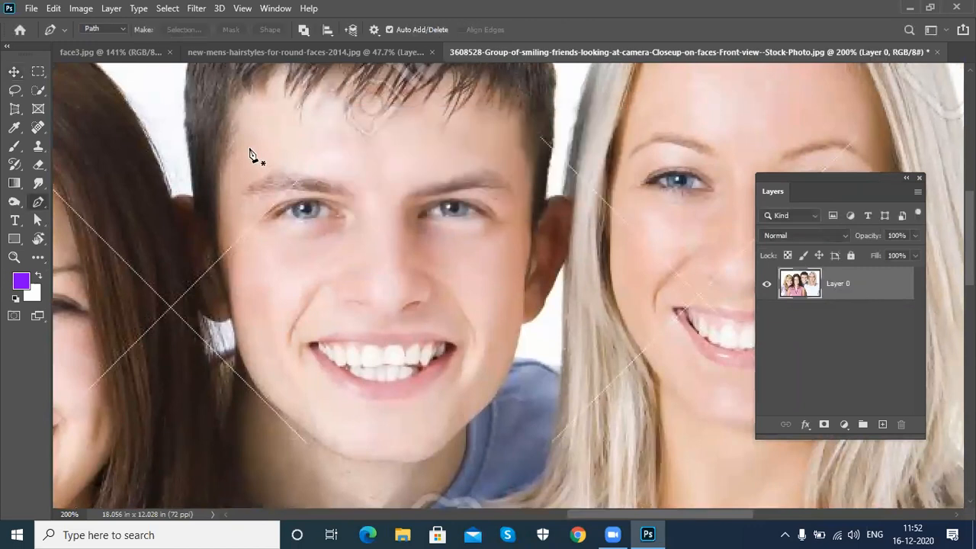
left_click(250, 143)
left_click_drag(297, 138, 313, 140)
left_click_drag(439, 142, 501, 157)
left_click_drag(521, 209, 520, 225)
left_click_drag(507, 330, 497, 355)
left_click_drag(482, 395, 339, 430)
left_click_drag(248, 329, 243, 304)
left_click_drag(230, 238, 228, 230)
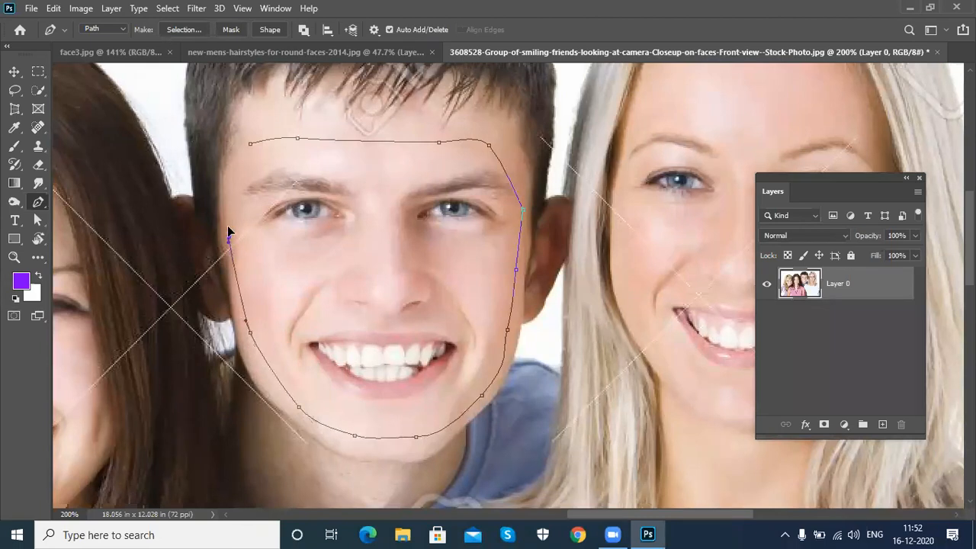
left_click(251, 146)
key("ctrl+Return")
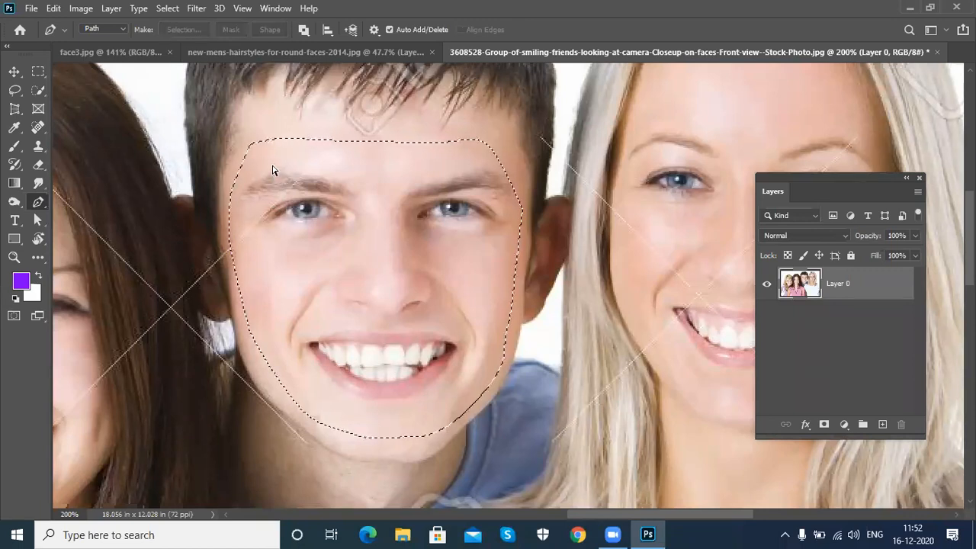
- Copy the selected face to a new layer and move it over the face of the long-haired blonde woman beside him
key("ctrl+j")
key("v")
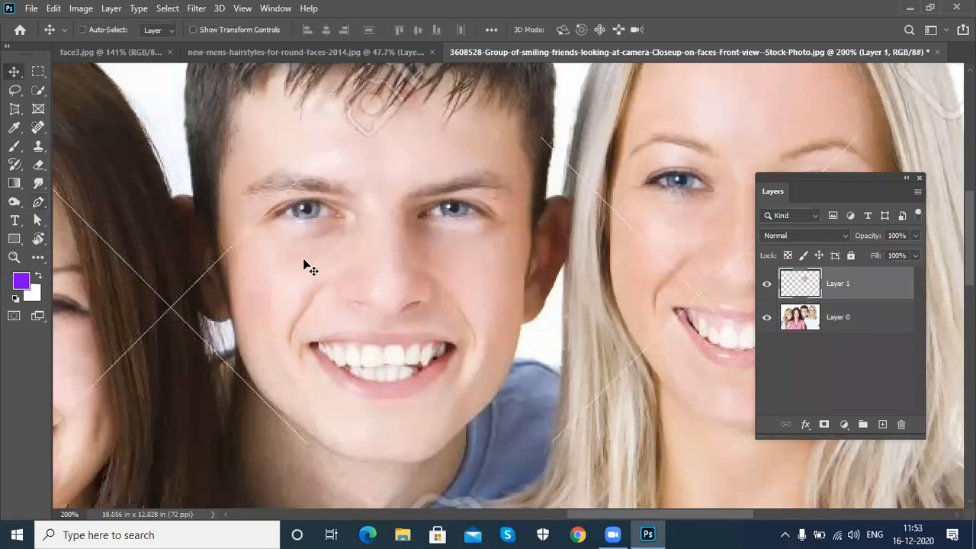
left_click_drag(370, 288, 679, 260)
key("ctrl+minus")
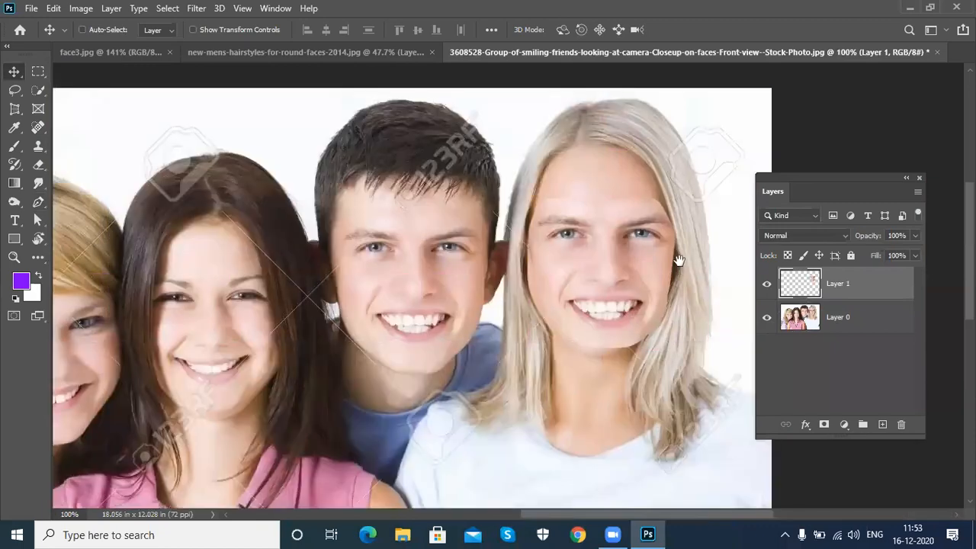
left_click_drag(568, 307, 496, 325)
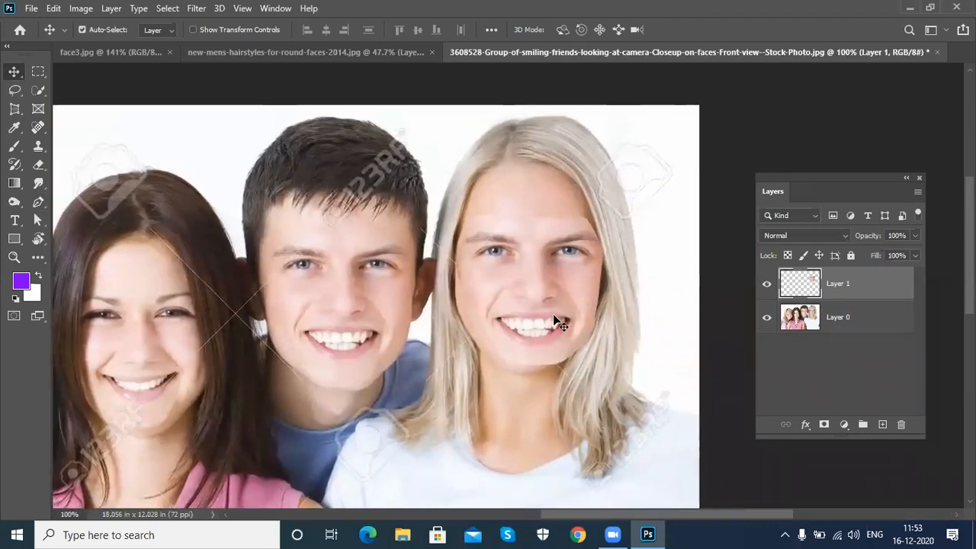
- Free Transform the copied face to about 87.5% width and 93.7% height so it fits the blonde woman's face
key("ctrl+t")
mouse_move(602, 366)
left_mouse_down()
mouse_move(590, 355)
mouse_move(597, 361)
left_mouse_up()
mouse_move(547, 297)
left_mouse_down()
mouse_move(543, 290)
mouse_move(552, 306)
left_mouse_up()
left_click_drag(523, 216, 523, 213)
left_click_drag(527, 352, 527, 355)
left_click_drag(592, 356, 591, 355)
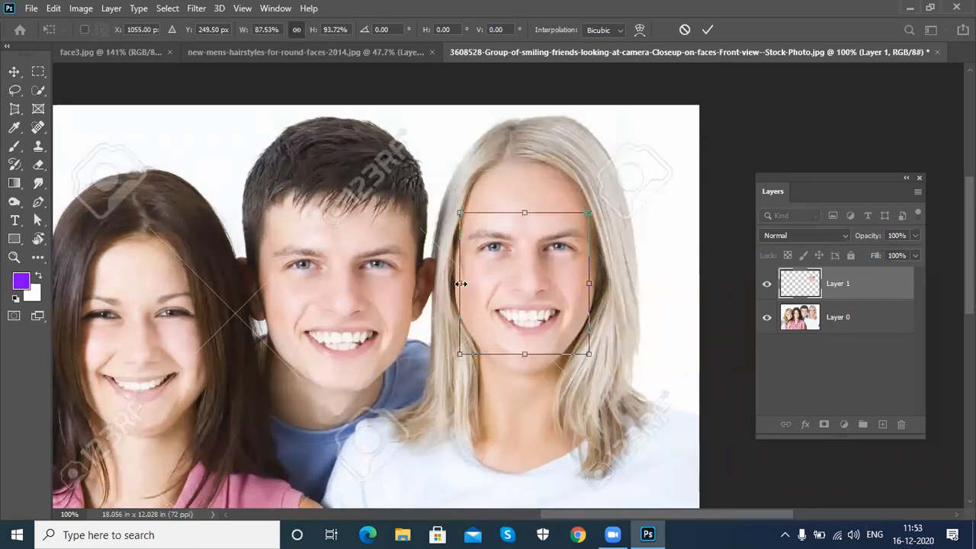
left_click_drag(462, 284, 461, 284)
key("Return")
- Load the outline of Layer 1 as a selection, contract it by 15 pixels and switch to Layer 0
left_click(802, 287, "ctrl")
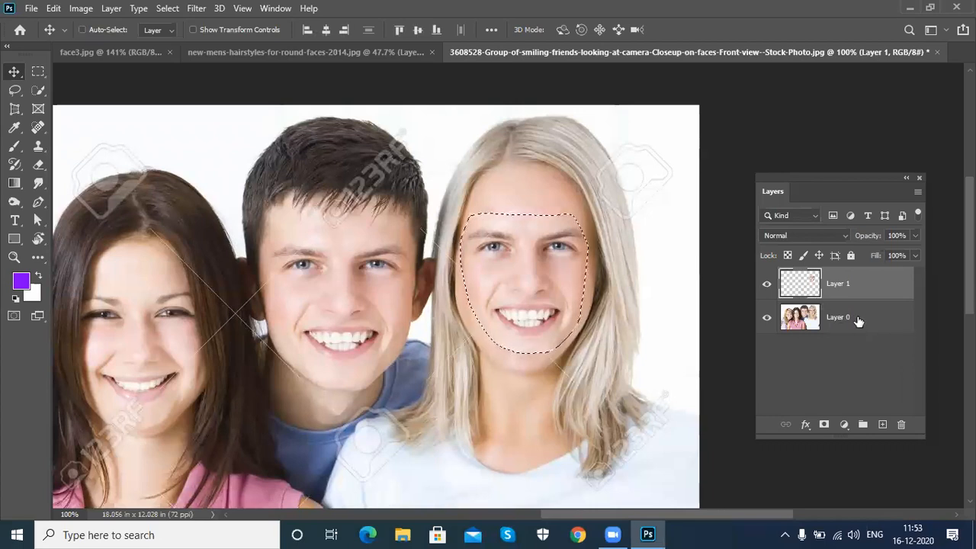
left_click(167, 7)
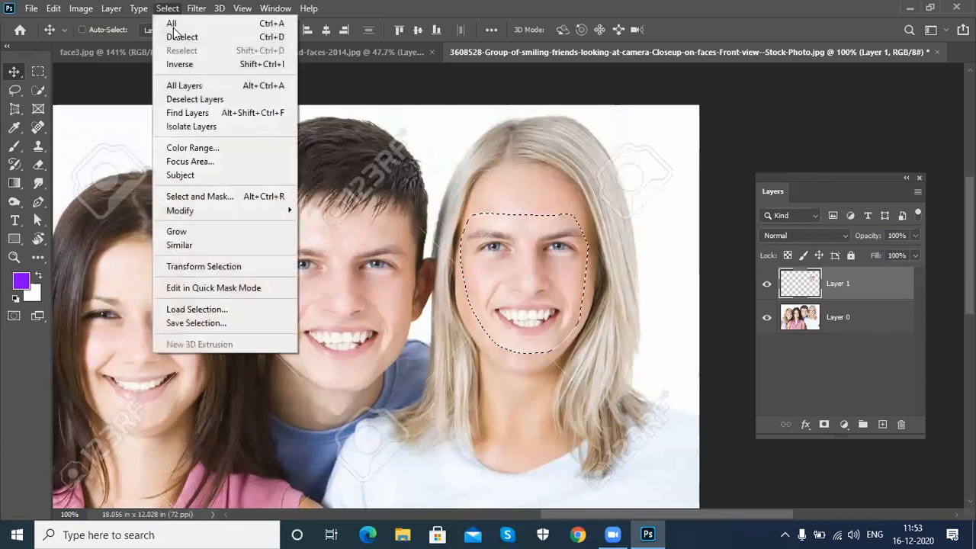
mouse_move(206, 212)
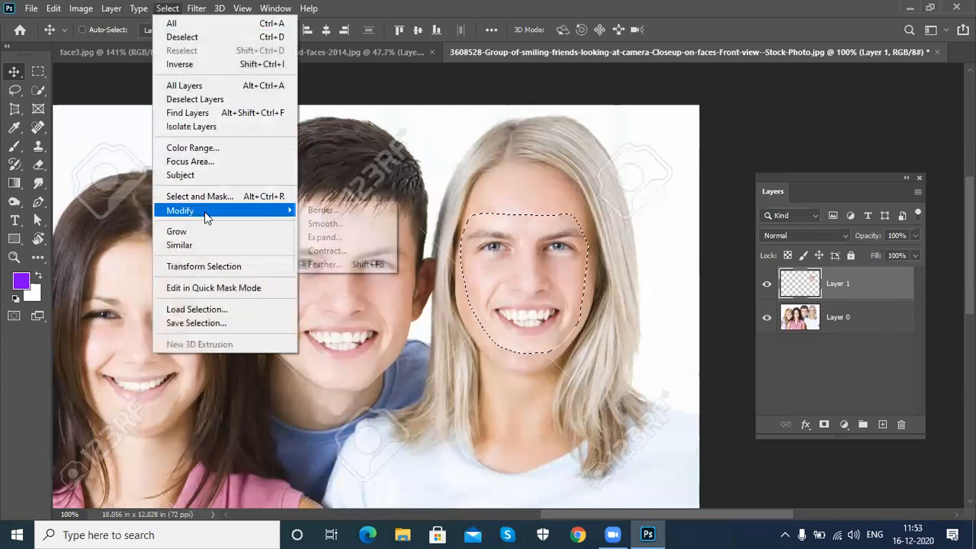
left_click(346, 253)
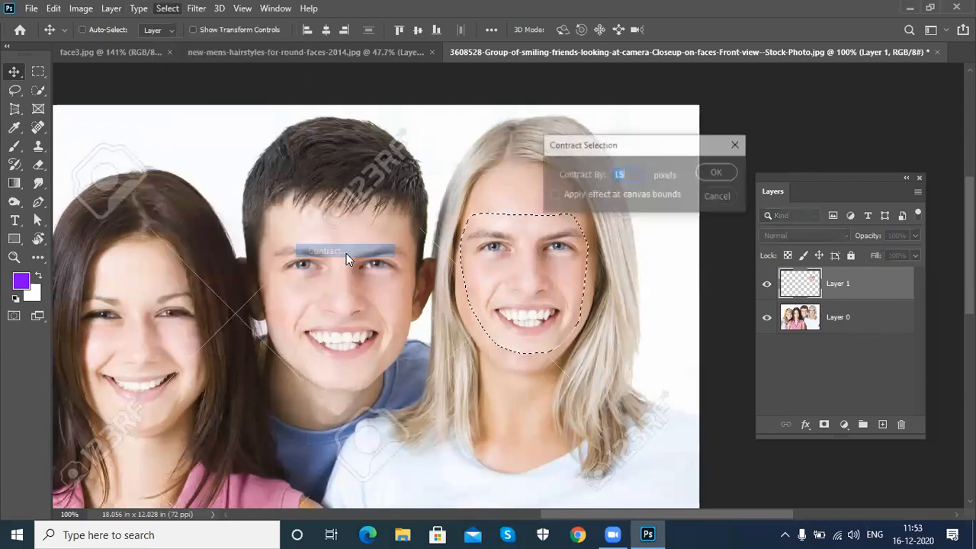
left_click(713, 173)
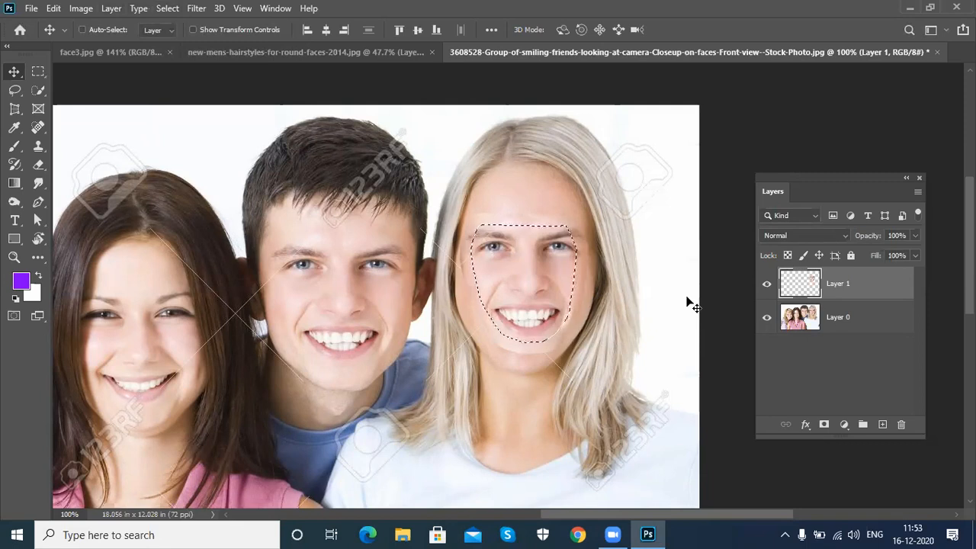
left_click(861, 320)
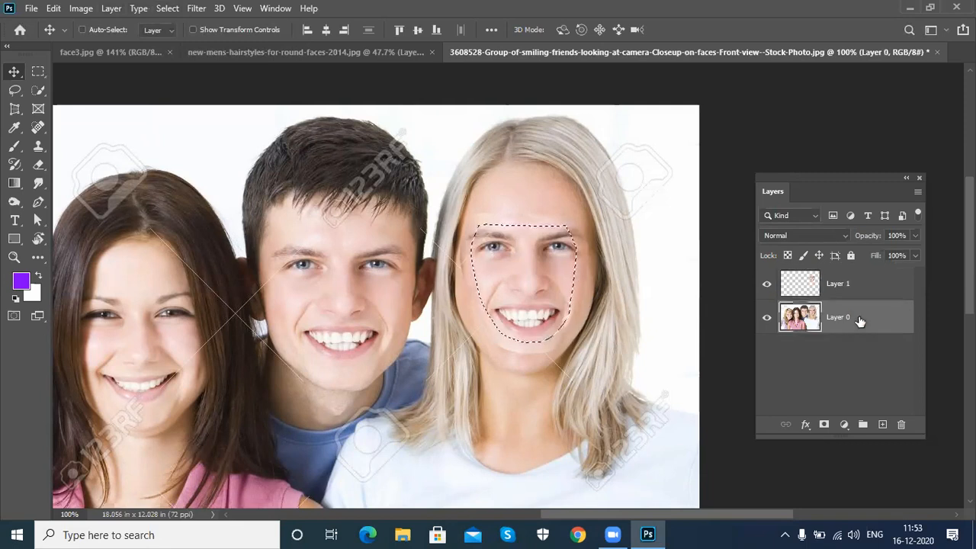
- Deselect and auto-blend Layer 1 with Layer 0
key("ctrl+d")
left_click(875, 283, "ctrl")
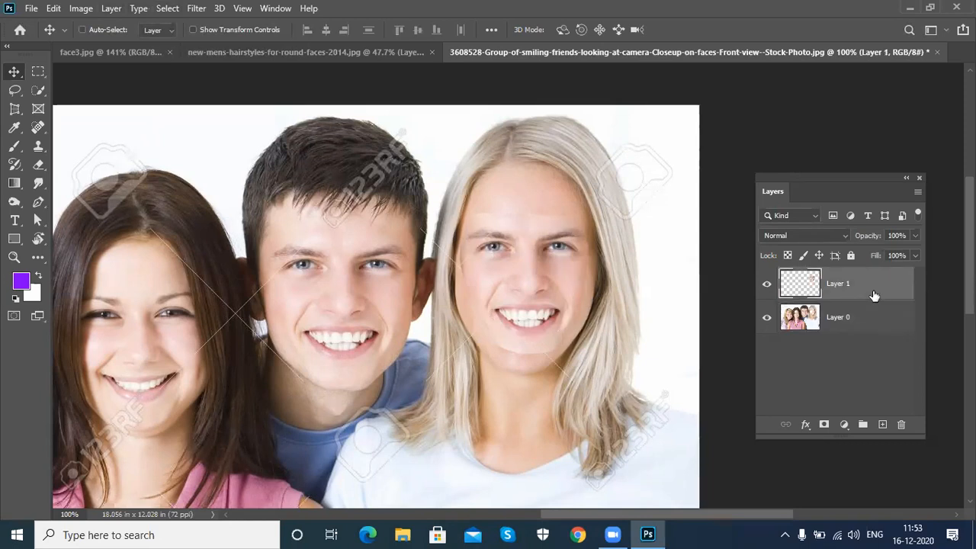
left_click(53, 9)
left_click(126, 299)
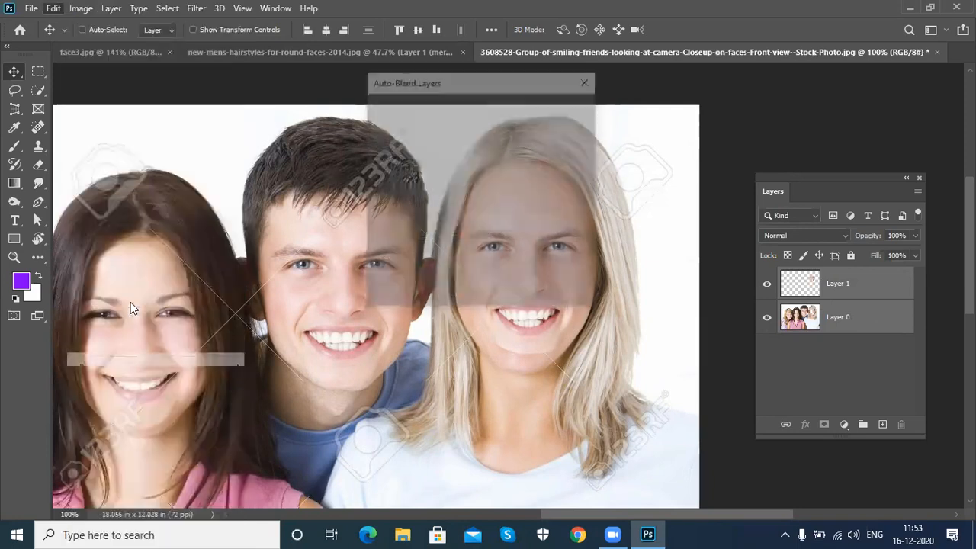
left_click(570, 113)
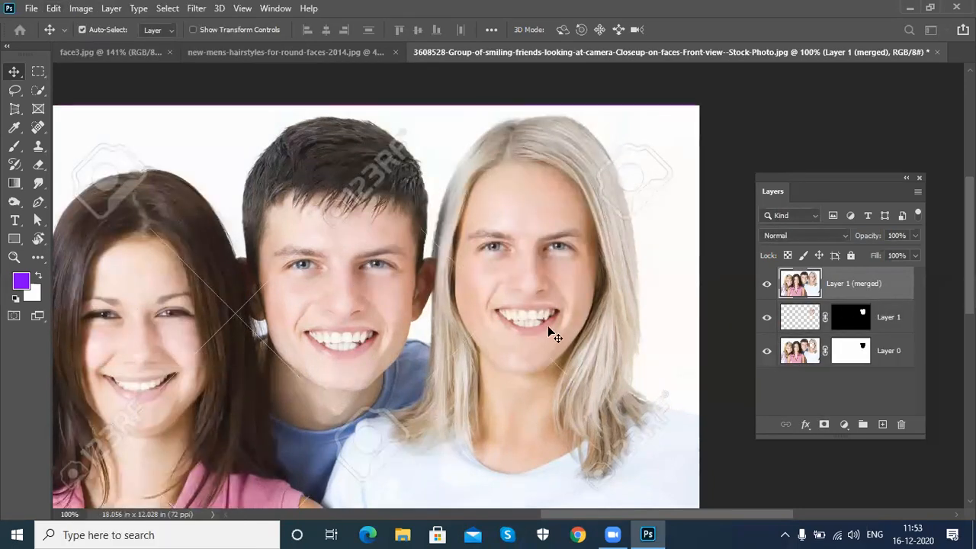
- Delete the masked Layer 1 and Layer 0, keeping only the merged layer
key("ctrl+0")
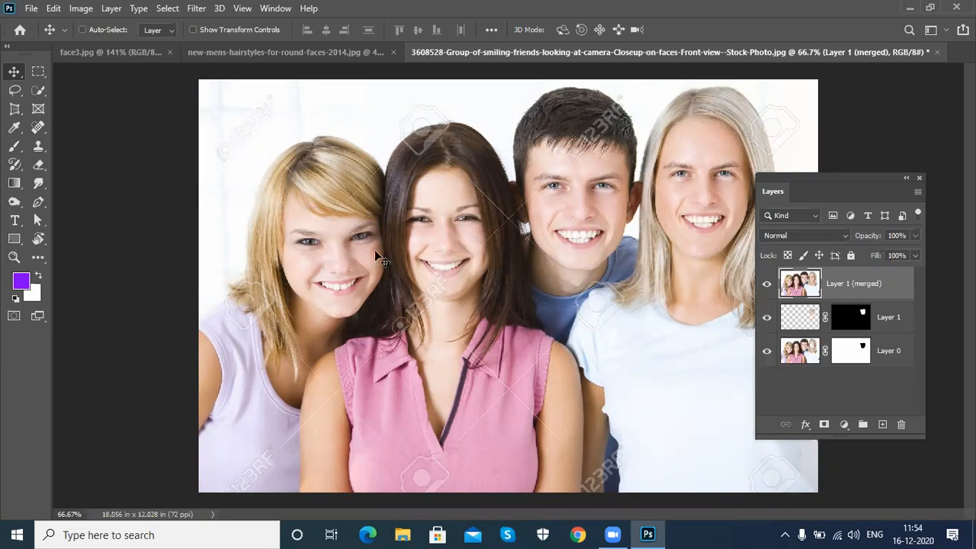
key("ctrl+plus")
key("ctrl+plus")
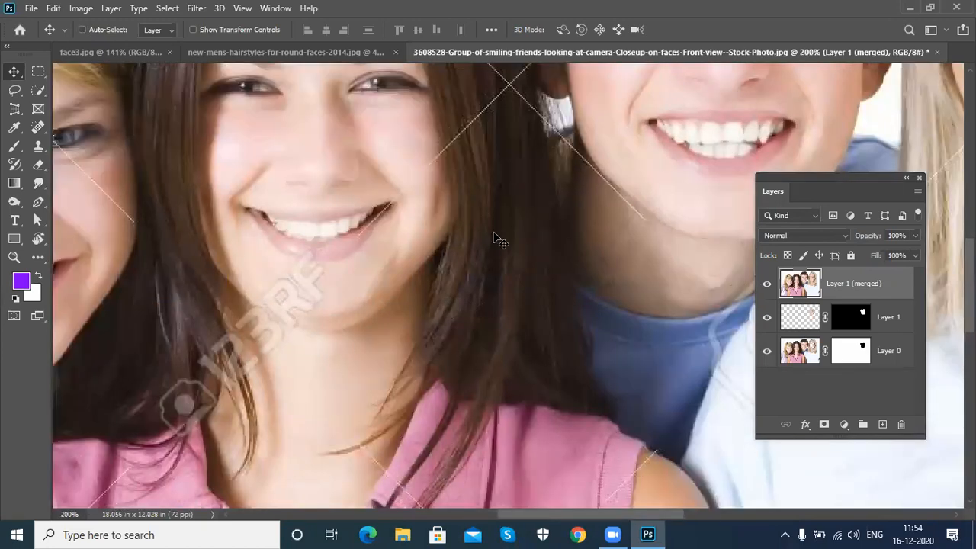
left_click_drag(531, 282, 486, 396)
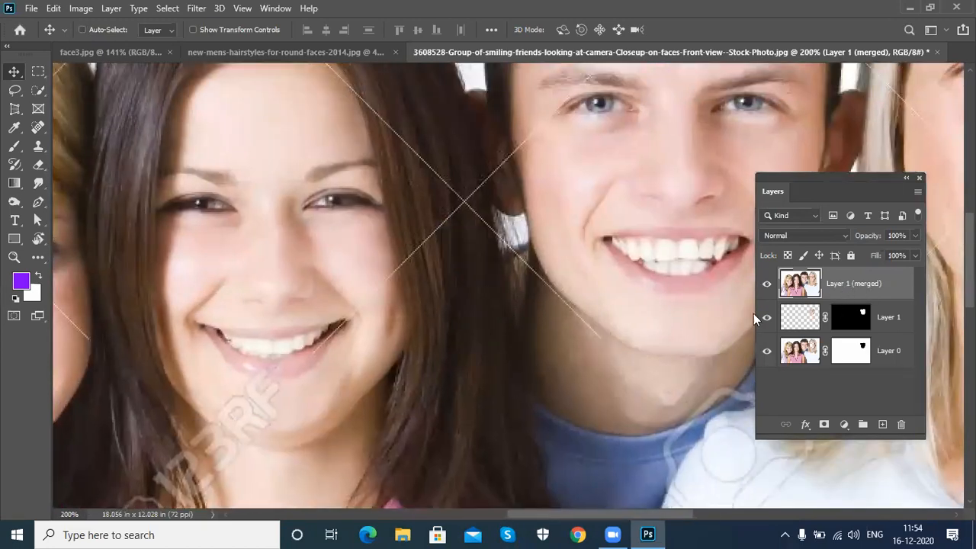
left_click_drag(523, 322, 492, 356)
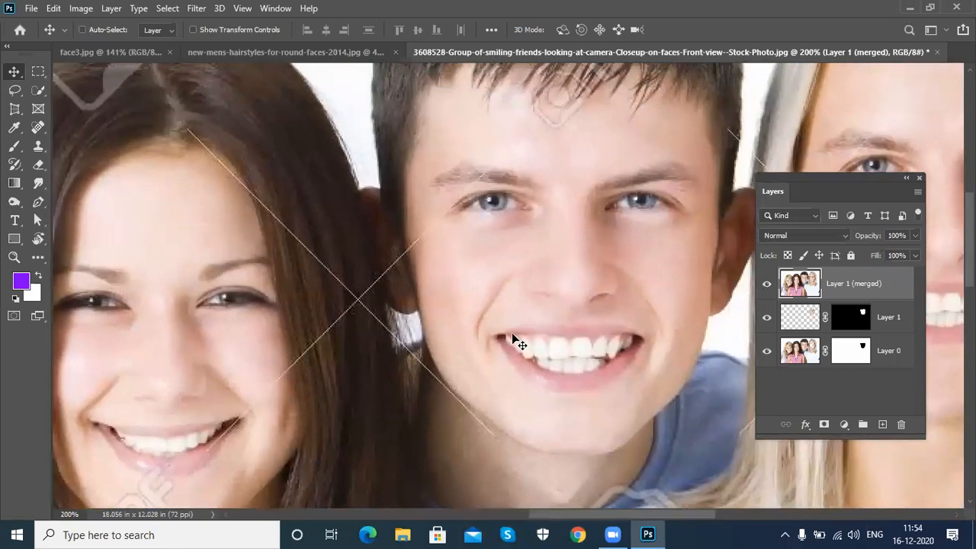
left_click(898, 320)
left_click(899, 352, "ctrl")
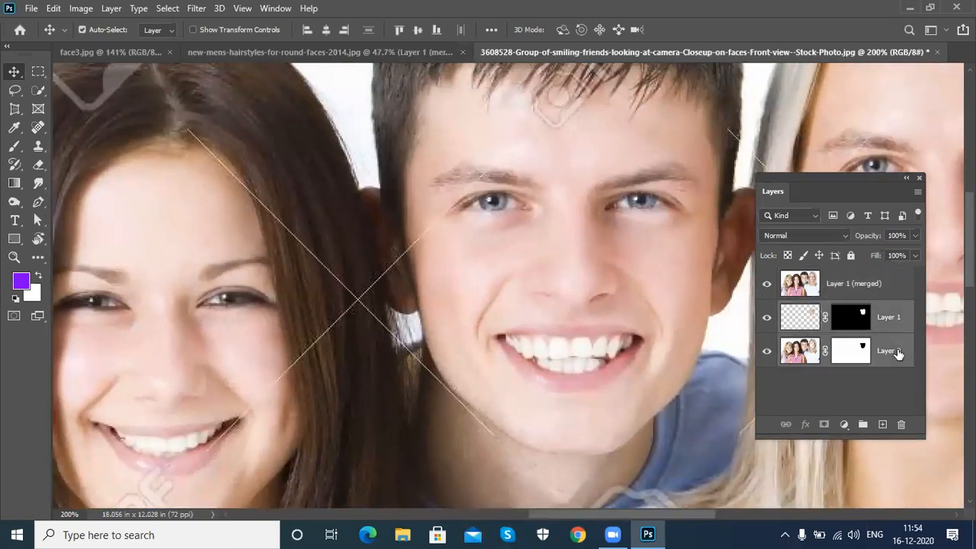
left_click(900, 428)
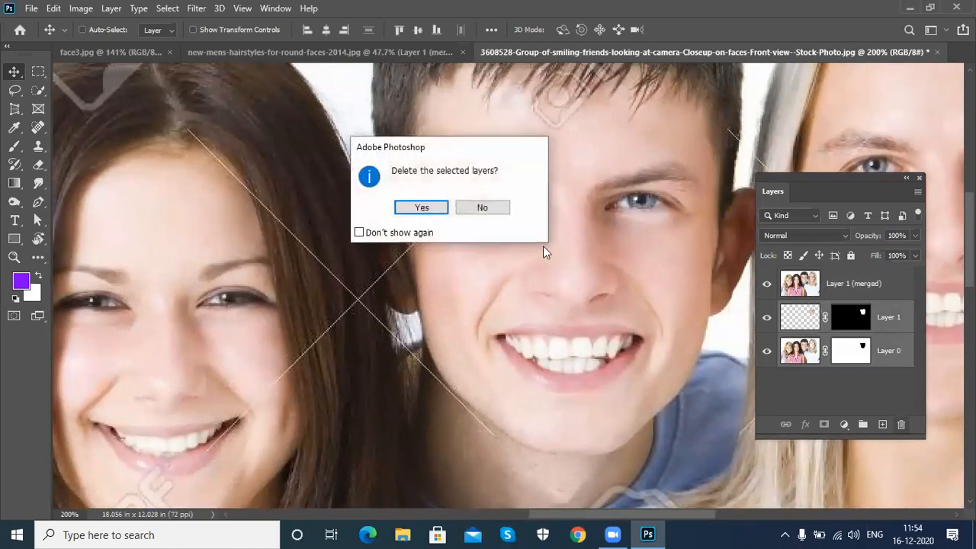
left_click(421, 210)
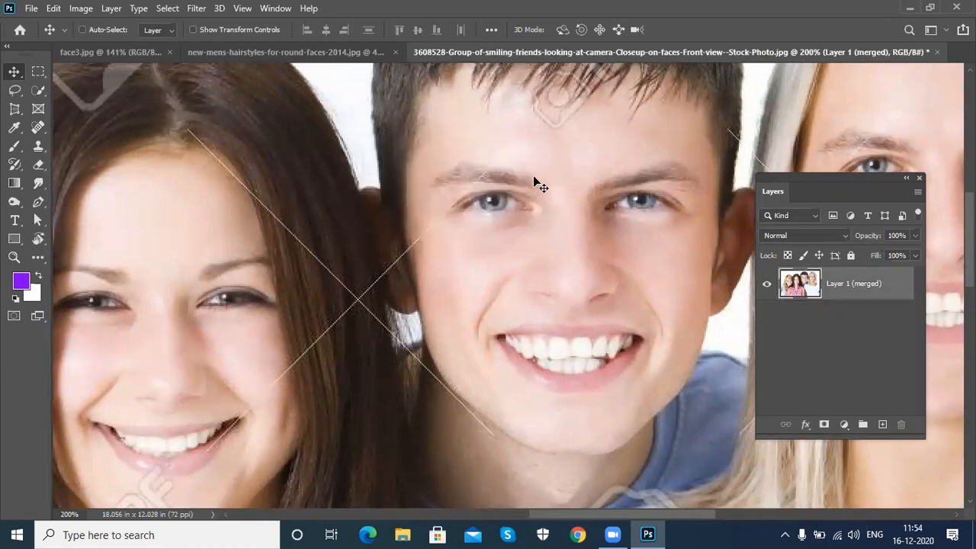
- Trace the man's face again on the merged layer with the Pen tool and convert the closed path to a selection
key("p")
left_click(433, 137)
left_click_drag(514, 124, 526, 126)
left_click_drag(615, 133, 683, 149)
left_click_drag(706, 190, 706, 202)
left_click_drag(701, 261, 693, 290)
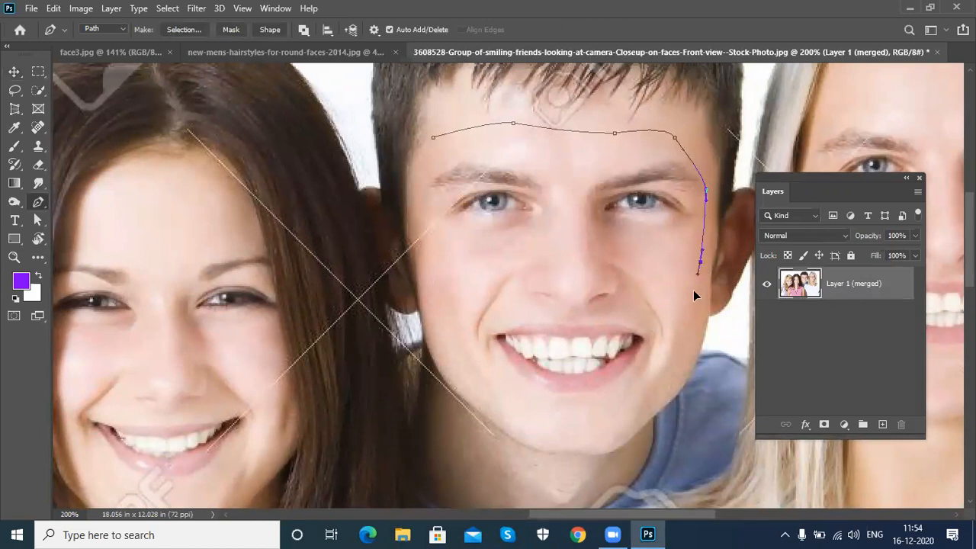
left_click_drag(685, 337, 687, 340)
left_click_drag(600, 425, 568, 429)
left_click_drag(482, 400, 474, 390)
left_click(443, 311)
left_click(423, 221)
left_click_drag(418, 185, 419, 178)
left_click(433, 138)
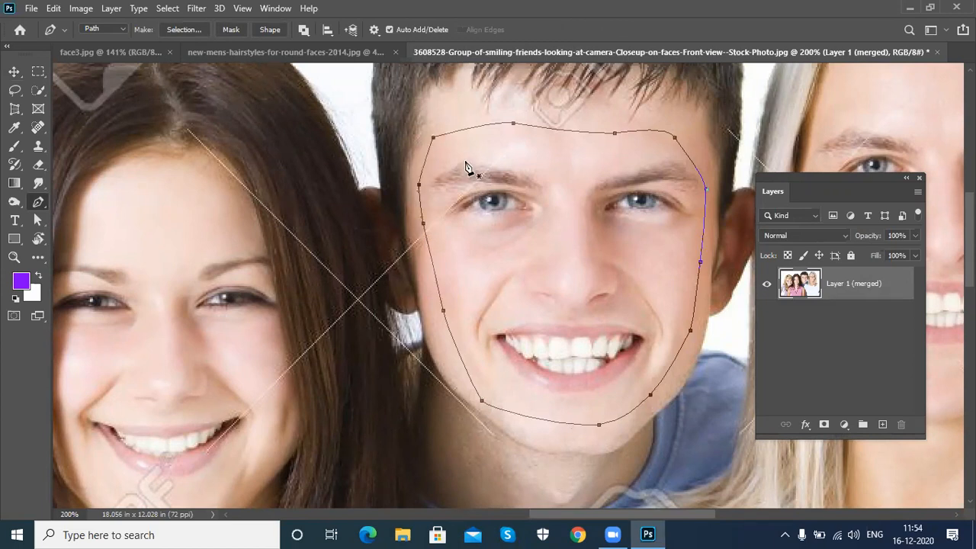
key("ctrl+Return")
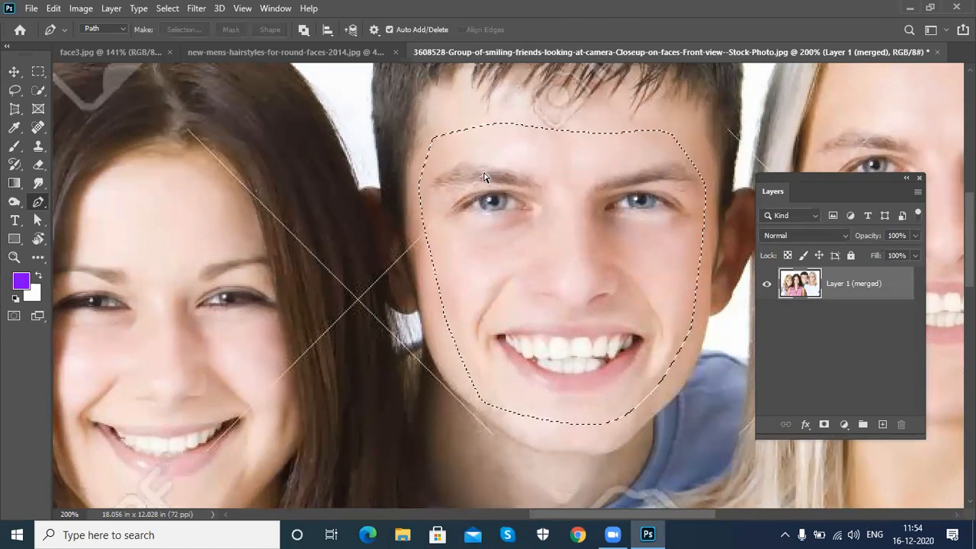
- Copy the selected face to a new layer and move it over the face of the blonde woman in the lilac top
key("ctrl+j")
key("v")
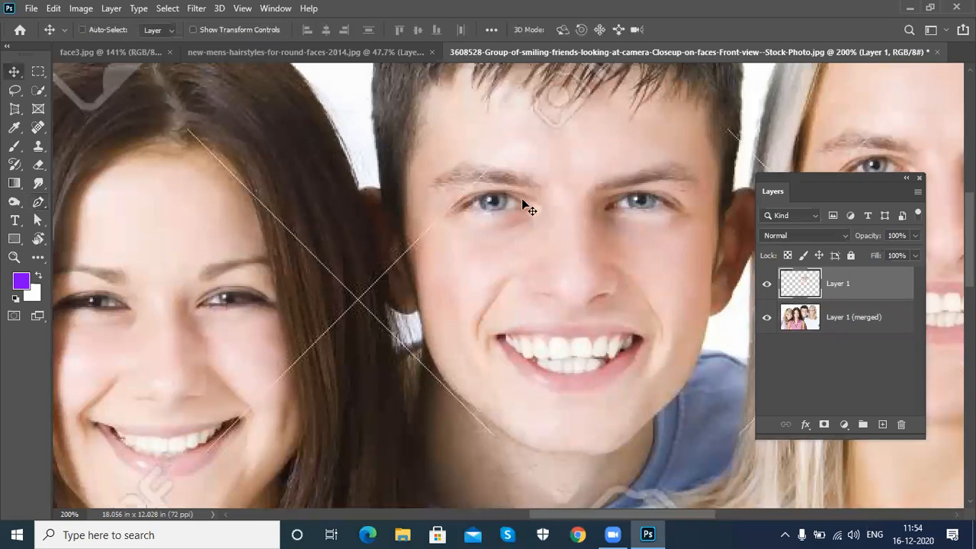
left_click_drag(537, 243, 364, 288)
left_click_drag(525, 304, 661, 271)
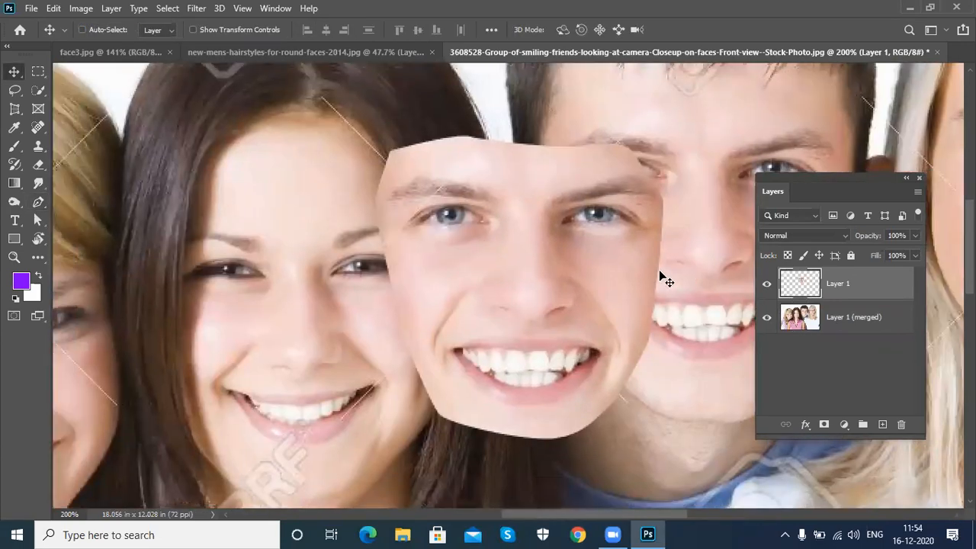
key("ctrl+minus")
left_click_drag(423, 284, 547, 253)
left_click_drag(607, 248, 339, 299)
- Free Transform the copied face to 93.03% width and 93.43% height to fit the head of the woman in lilac
key("ctrl+t")
mouse_move(438, 392)
left_mouse_down()
mouse_move(422, 367)
mouse_move(433, 376)
left_mouse_up()
left_click_drag(394, 316, 389, 319)
left_click_drag(298, 385, 299, 383)
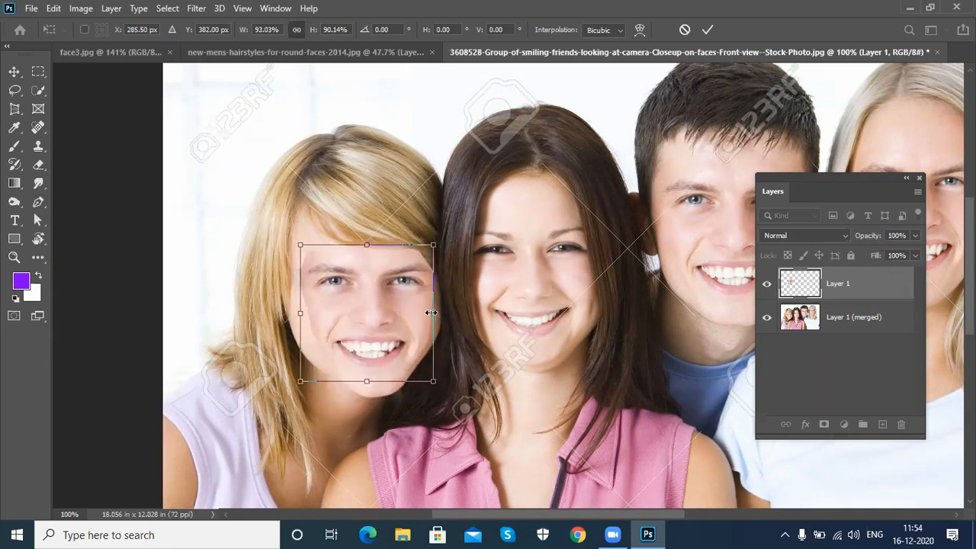
left_click_drag(368, 243, 368, 236)
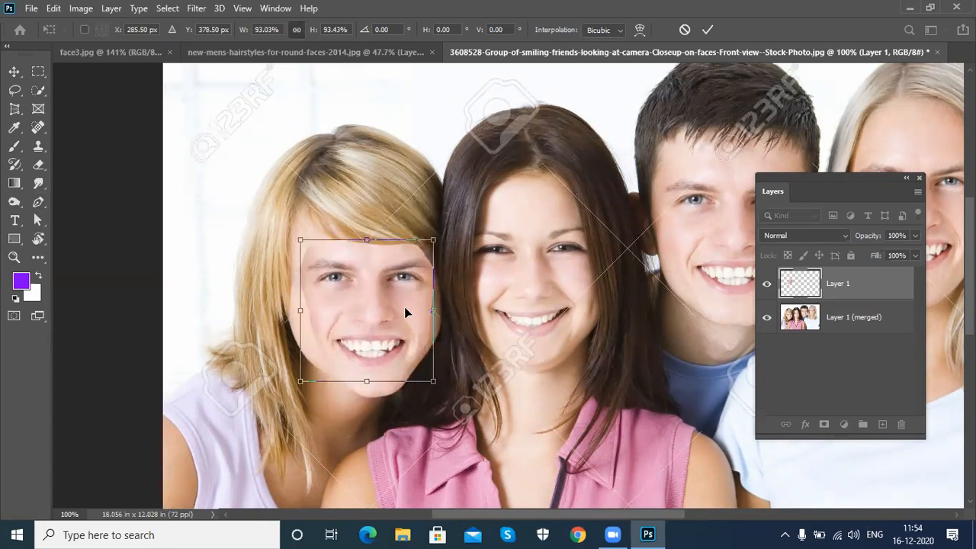
key("Return")
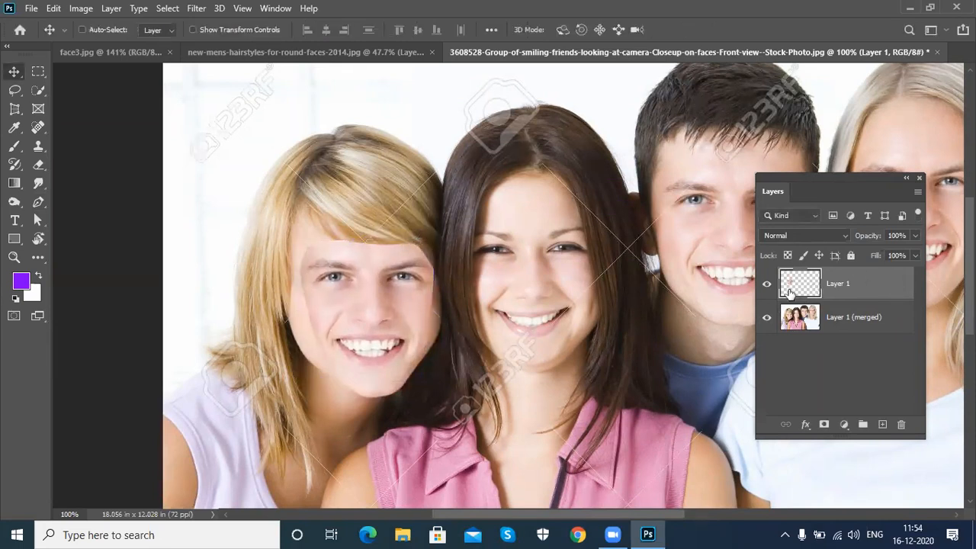
- Load the outline of the newly fitted face layer as a selection and contract it
left_click(790, 293, "ctrl")
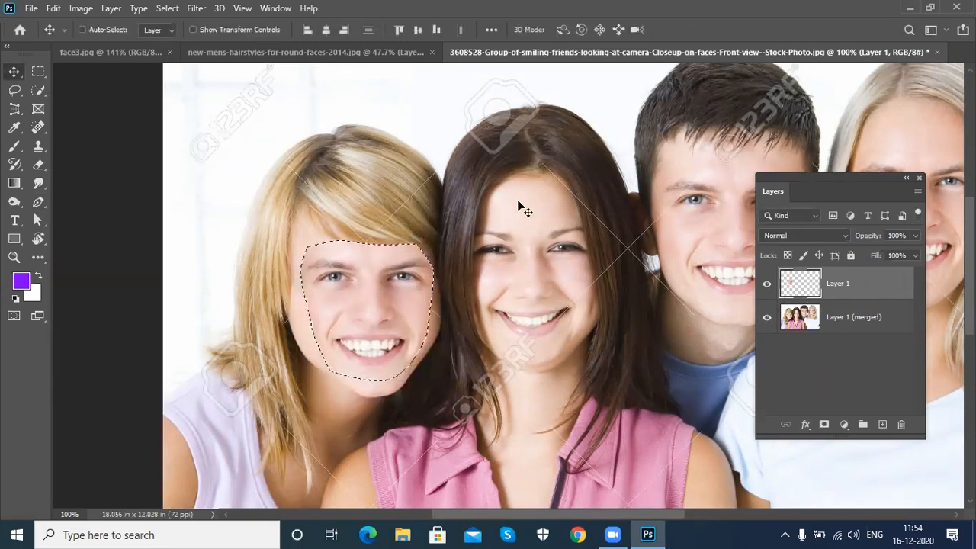
left_click(196, 8)
mouse_move(167, 8)
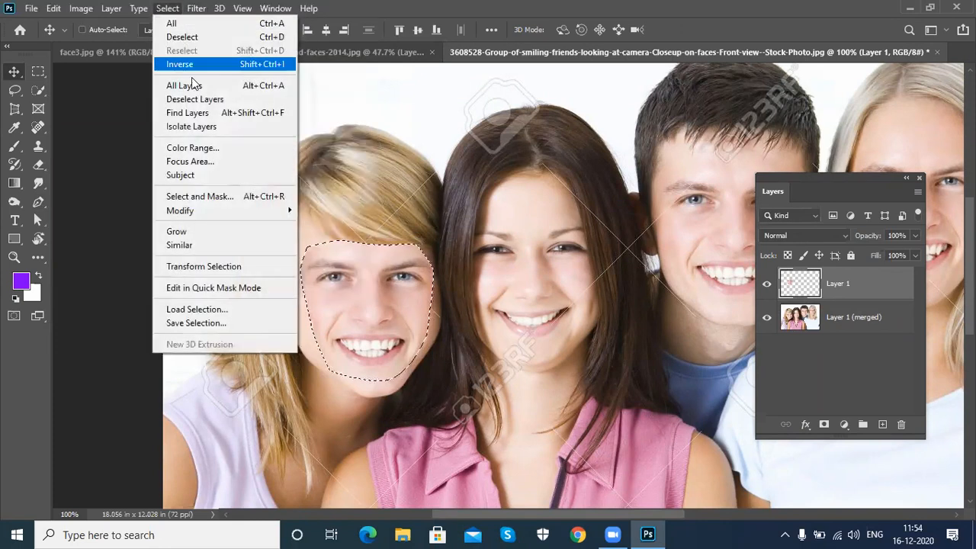
mouse_move(228, 211)
left_click(326, 250)
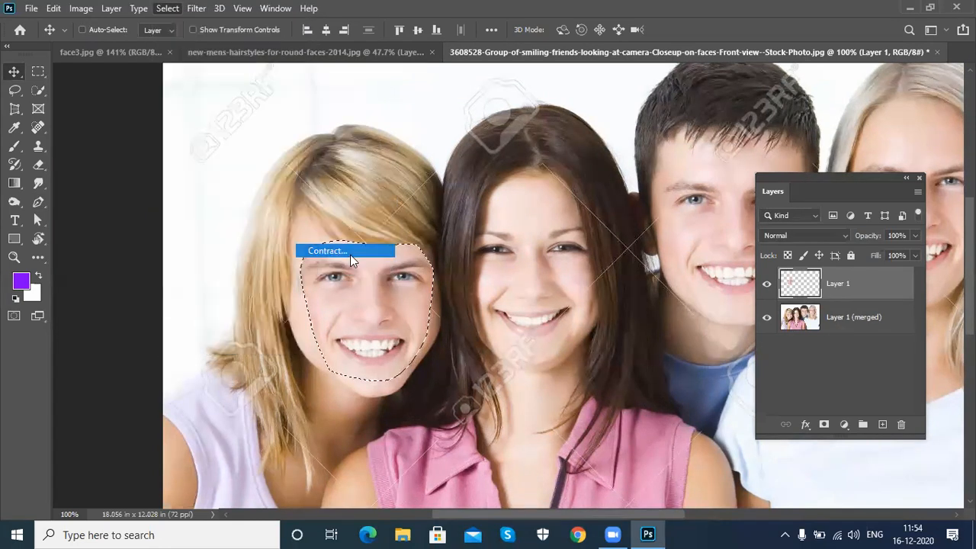
left_click(721, 174)
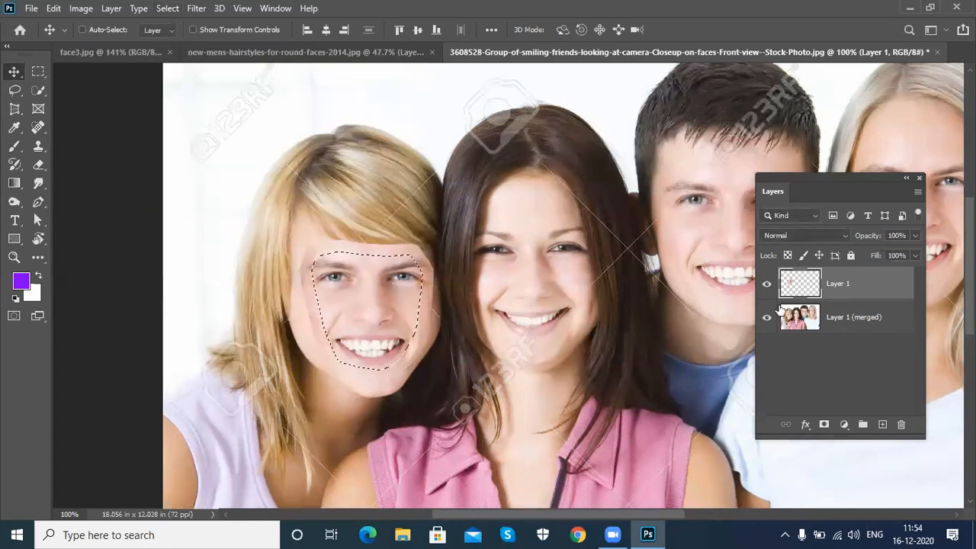
- Drop the selection and auto-blend Layer 1 with Layer 1 (merged) using Panorama, Seamless Tones and Colors and Content Aware Fill Transparent Areas
left_click(876, 324)
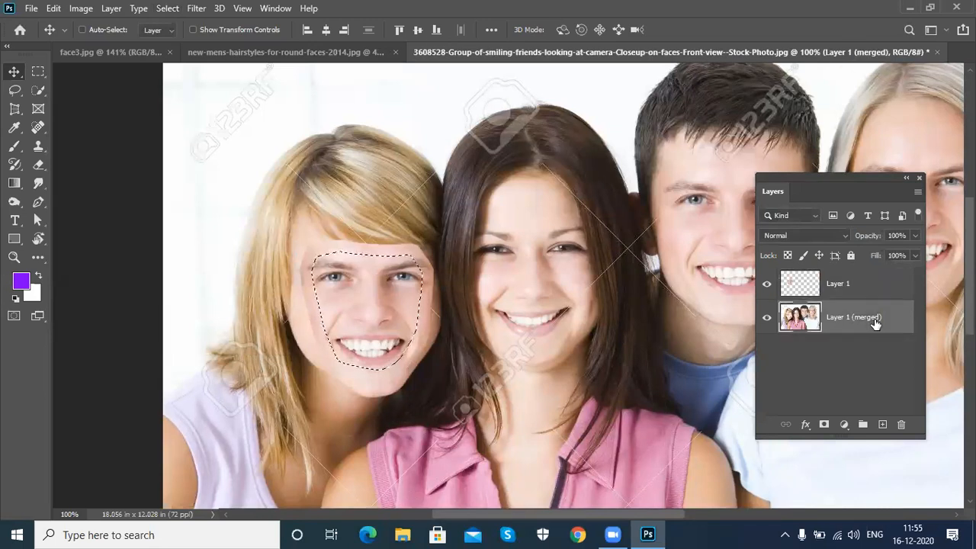
key("ctrl+d")
left_click(871, 283, "shift")
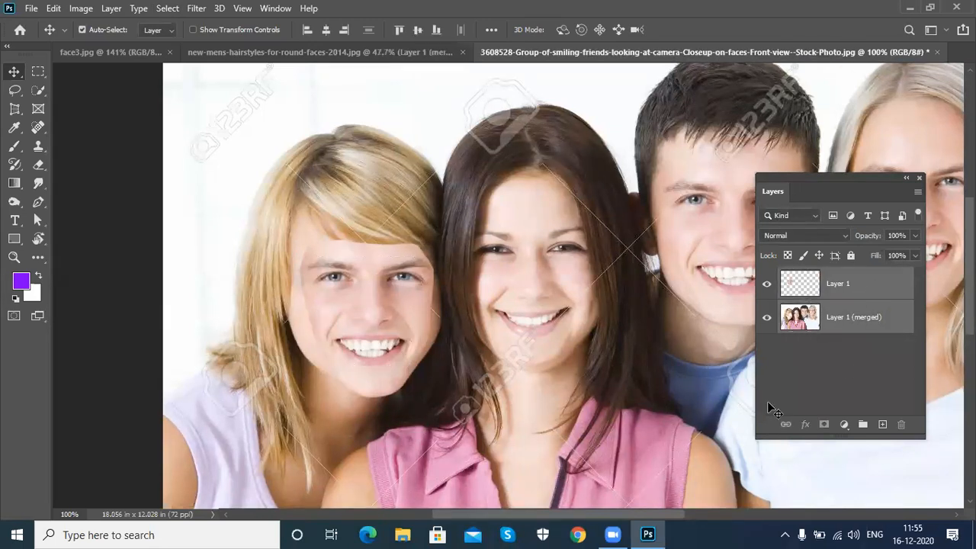
left_click(54, 9)
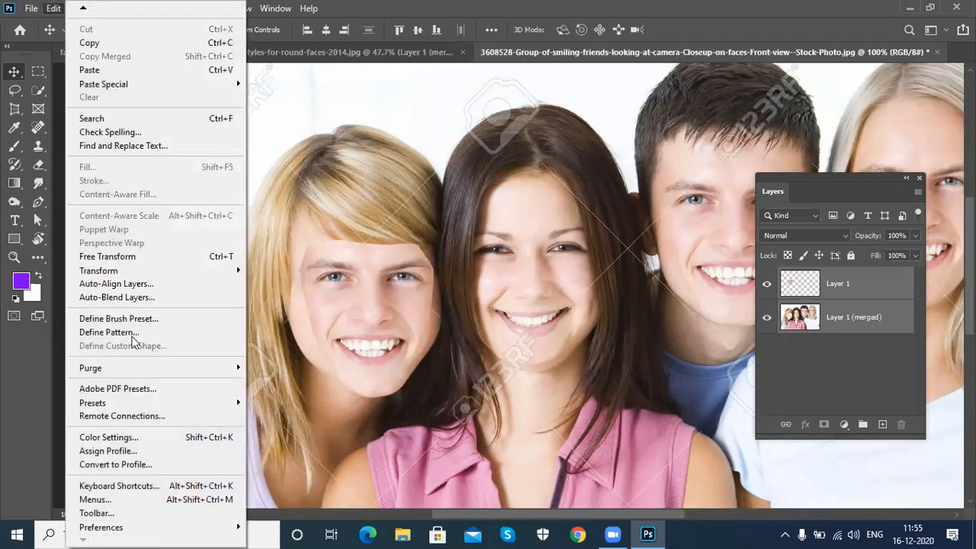
left_click(135, 297)
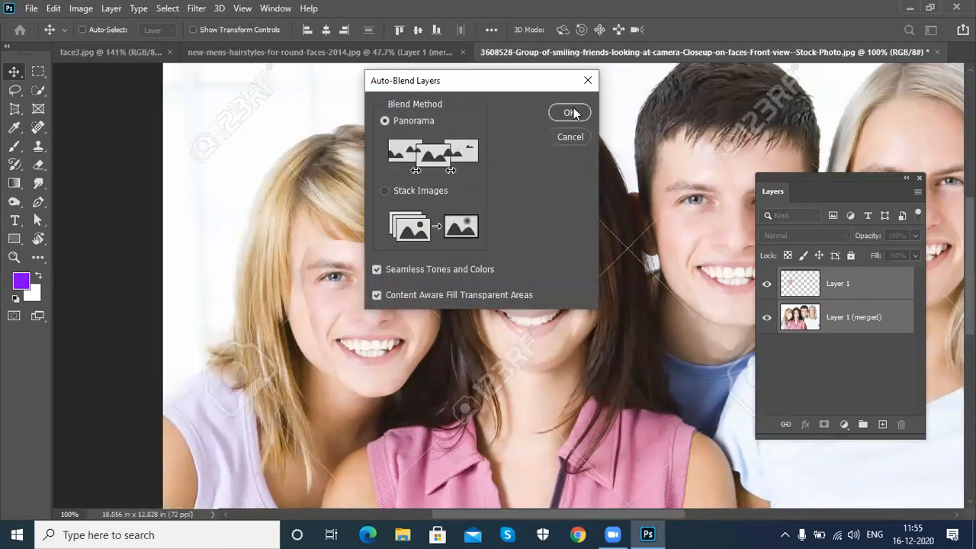
left_click(571, 112)
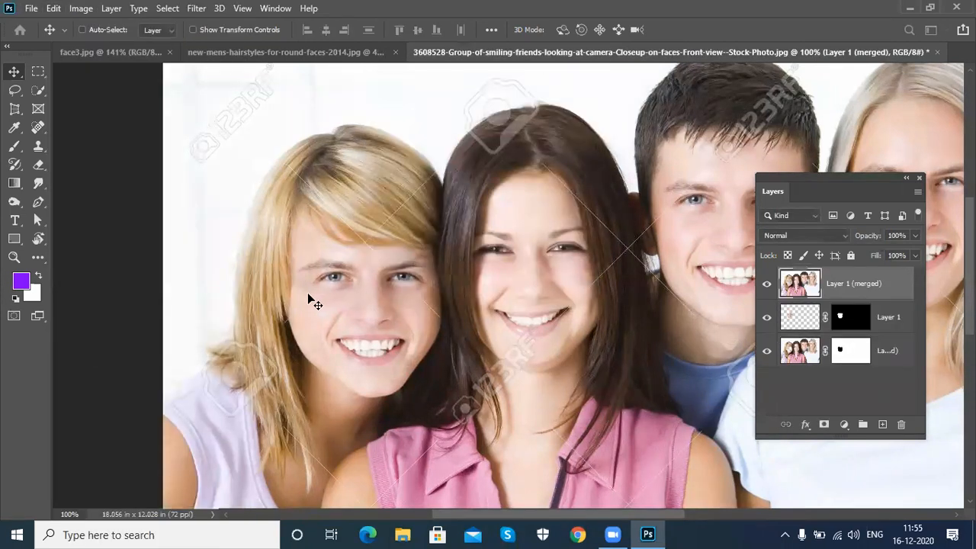
key("ctrl+minus")
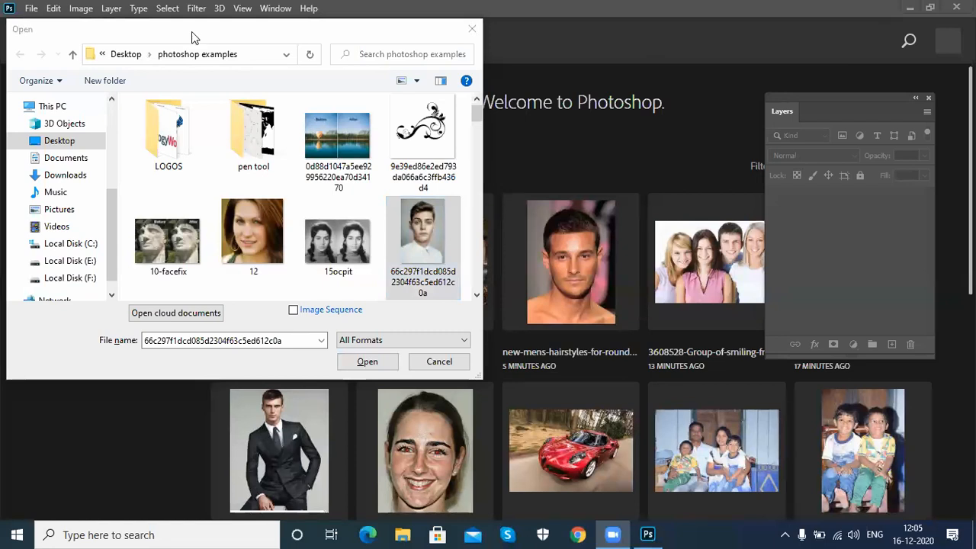
- Dismiss the Open dialog without opening a file
left_click(472, 29)
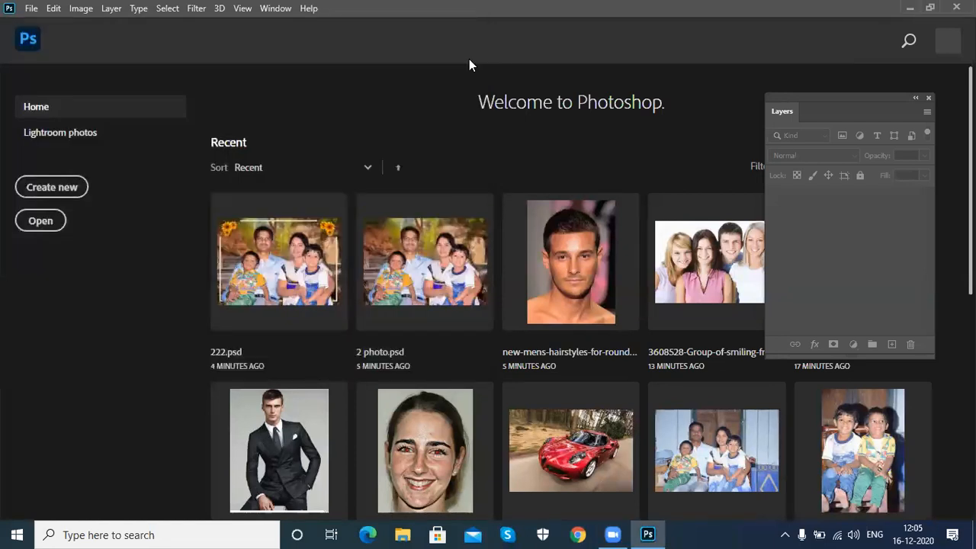
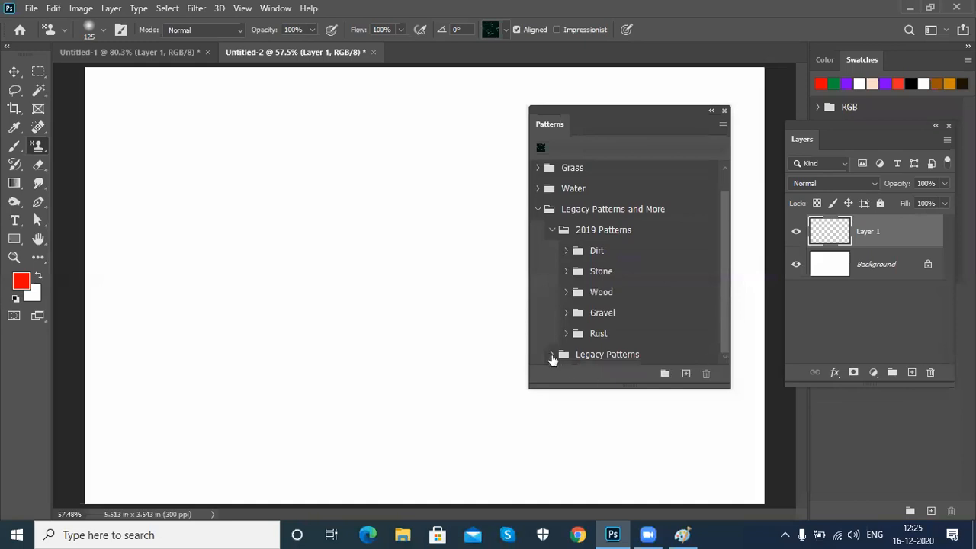
- Choose the concentric-squares pattern from the Legacy Default Patterns set and undo the pattern fill on the canvas
left_click(552, 355)
left_click_drag(726, 227, 727, 290)
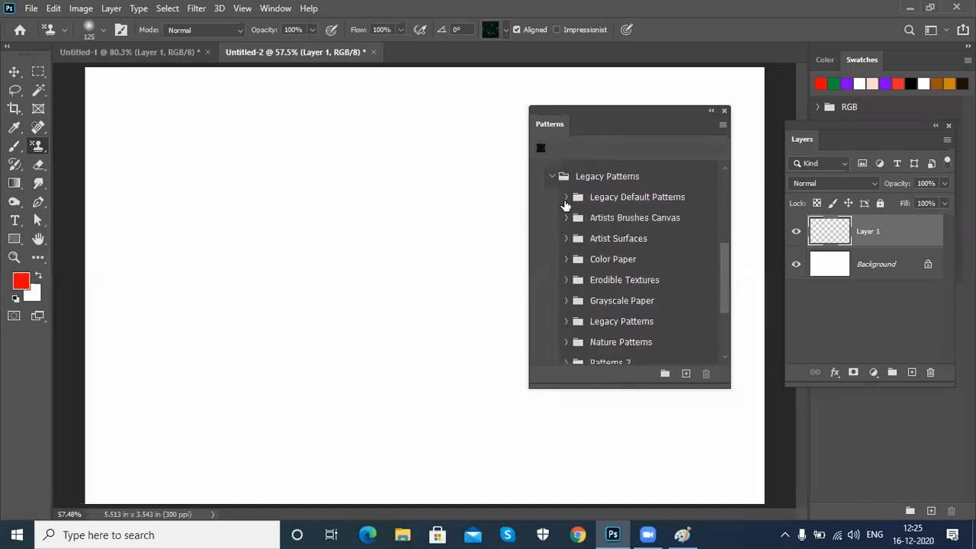
left_click(565, 198)
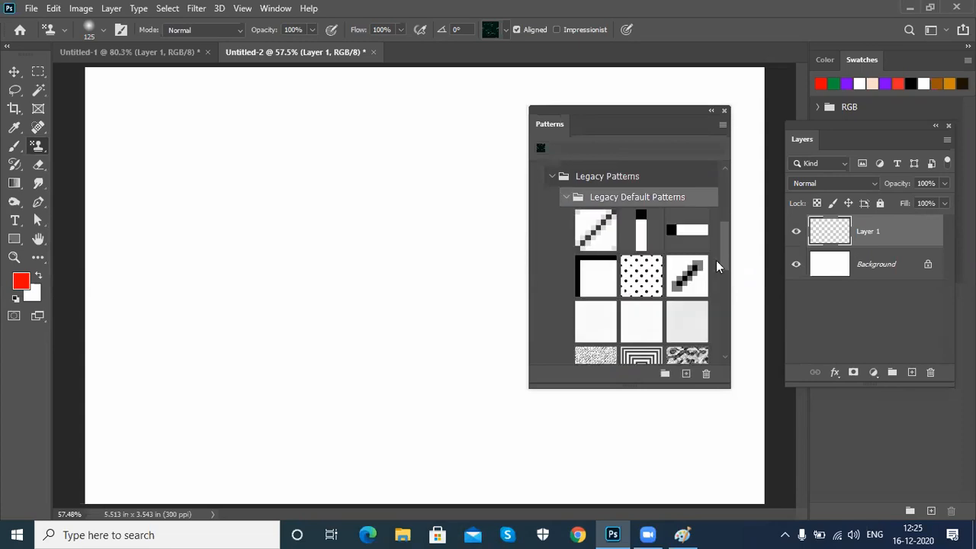
left_click_drag(726, 253, 728, 291)
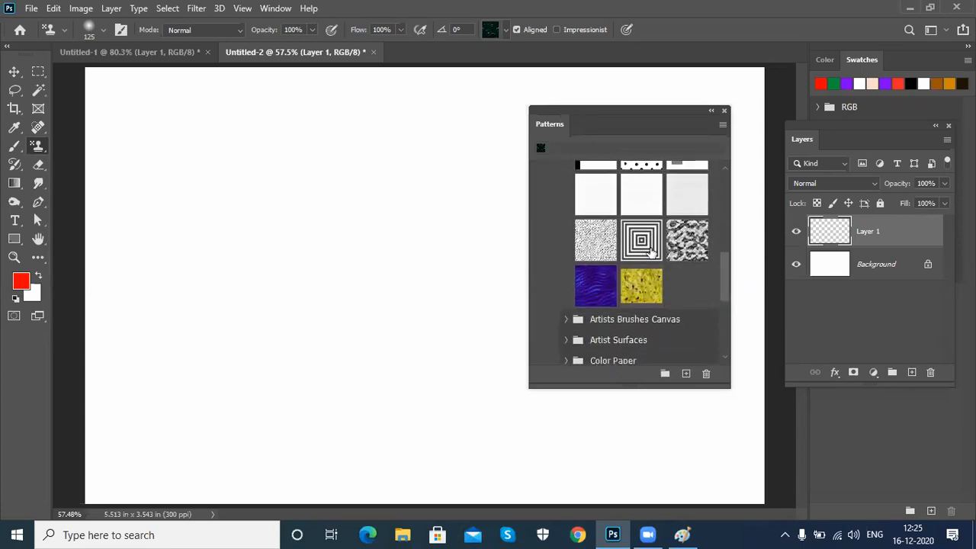
left_click(643, 243)
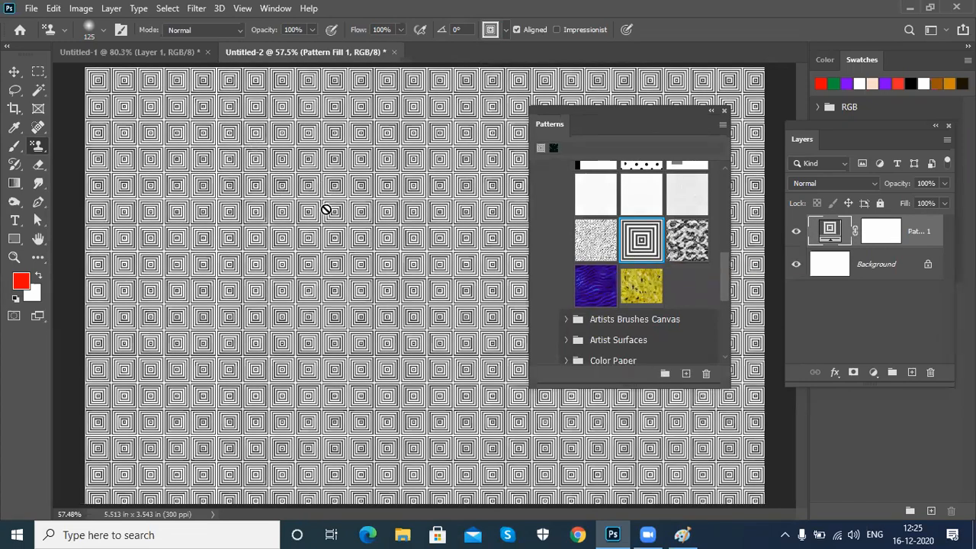
key("ctrl+z")
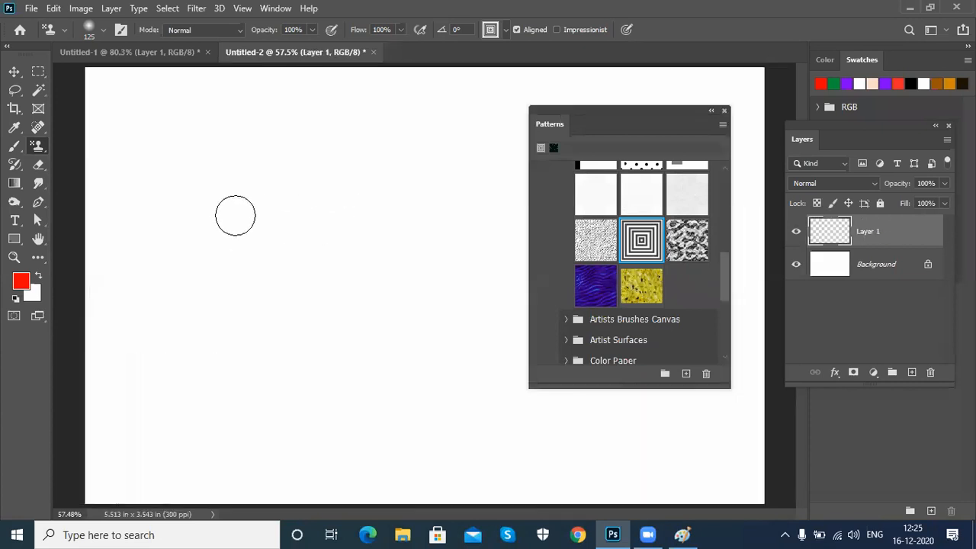
- Close the Patterns panel and enlarge the Pattern Stamp tool's pattern picker
left_click(725, 111)
left_click(502, 29)
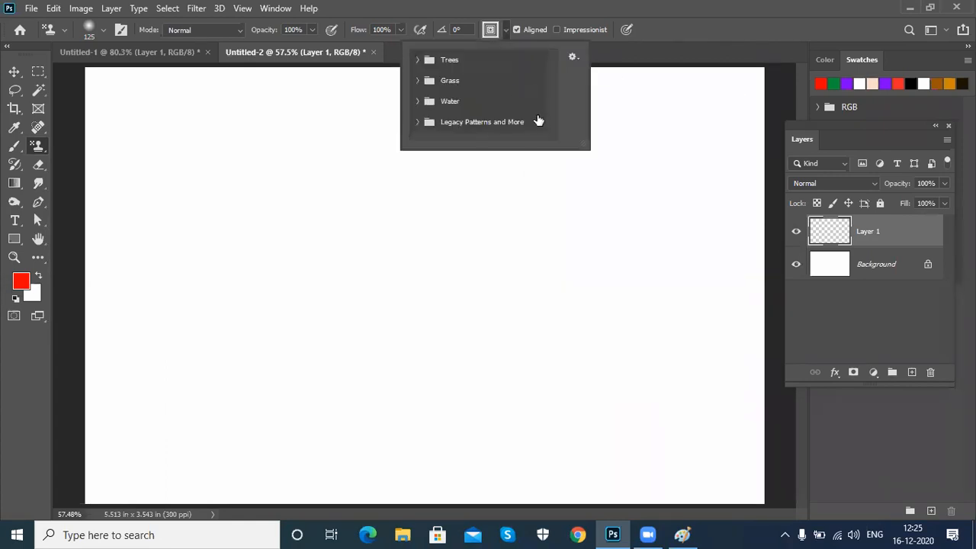
left_click_drag(584, 151, 612, 205)
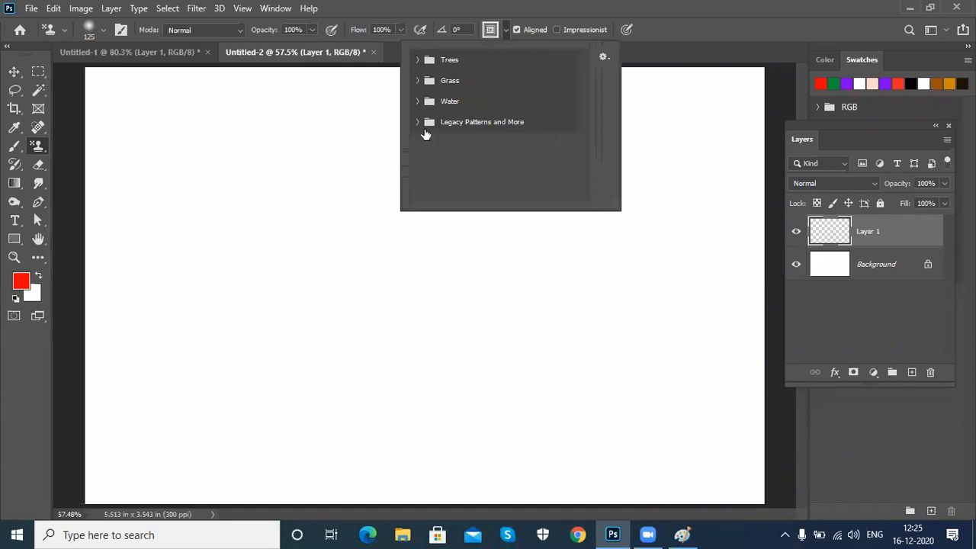
left_click(748, 29)
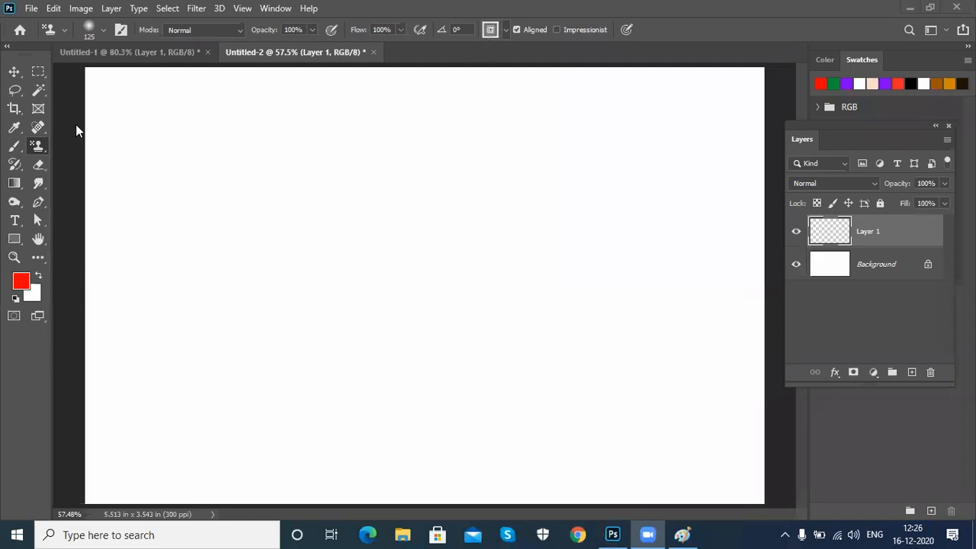
- Paint the concentric-squares pattern across Layer 1 with the Pattern Stamp tool, enlarging the brush to 300 partway through
left_click(130, 96)
mouse_move(96, 80)
left_mouse_down()
mouse_move(760, 79)
mouse_move(457, 71)
mouse_move(139, 94)
mouse_move(87, 110)
mouse_move(86, 79)
mouse_move(281, 80)
left_mouse_up()
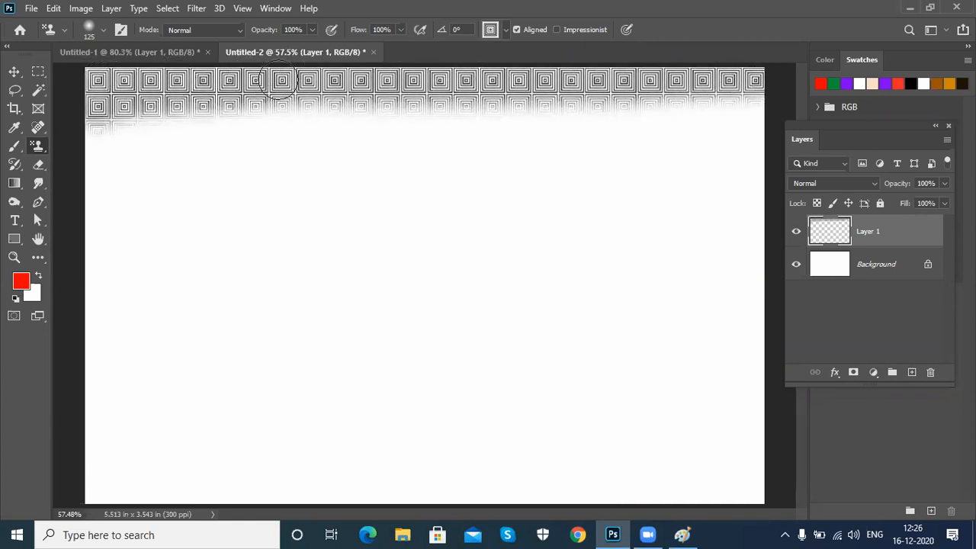
key("bracketright")
key("bracketright")
key("bracketright")
key("bracketright")
key("bracketright")
mouse_move(109, 147)
left_mouse_down()
mouse_move(752, 109)
mouse_move(427, 122)
mouse_move(46, 196)
mouse_move(227, 222)
mouse_move(679, 200)
mouse_move(288, 219)
mouse_move(168, 285)
mouse_move(120, 366)
mouse_move(128, 388)
mouse_move(249, 239)
mouse_move(316, 499)
mouse_move(397, 279)
mouse_move(519, 349)
mouse_move(704, 275)
mouse_move(718, 400)
mouse_move(755, 488)
mouse_move(218, 468)
mouse_move(84, 427)
mouse_move(137, 137)
left_mouse_up()
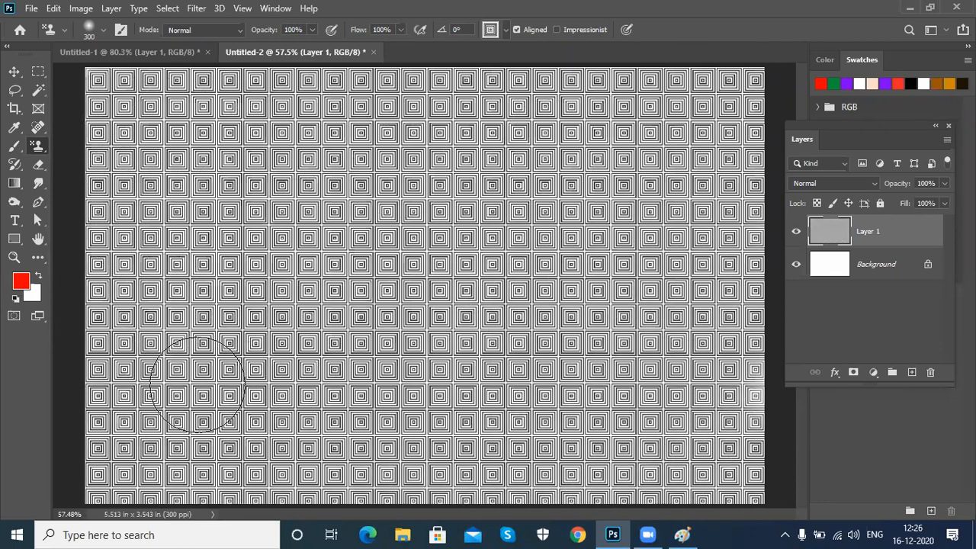
- Clear the entire painted content of Layer 1 and remove the selection
key("ctrl+a")
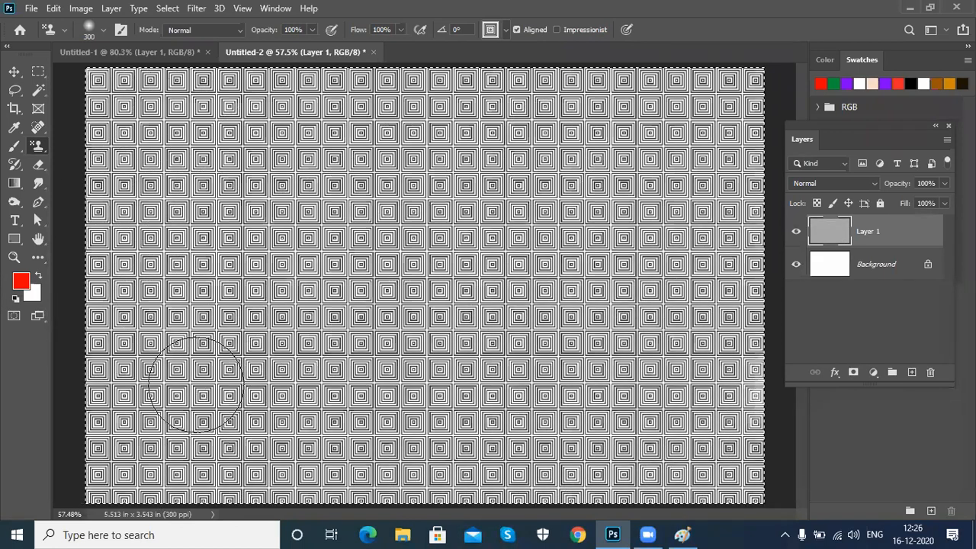
key("Delete")
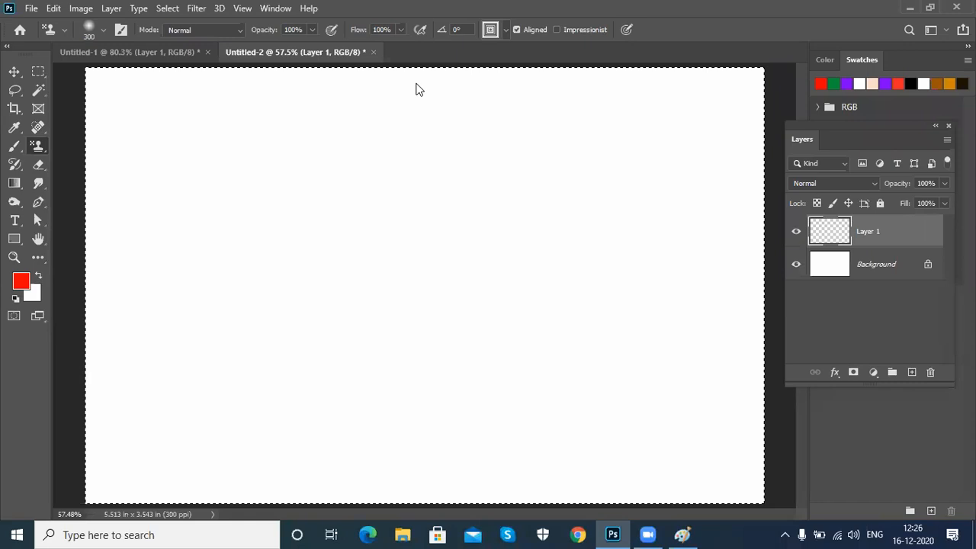
key("ctrl+d")
- Expand the Legacy Patterns group for the Pattern Stamp tool and enlarge the pattern picker to show its subfolders
left_click(504, 30)
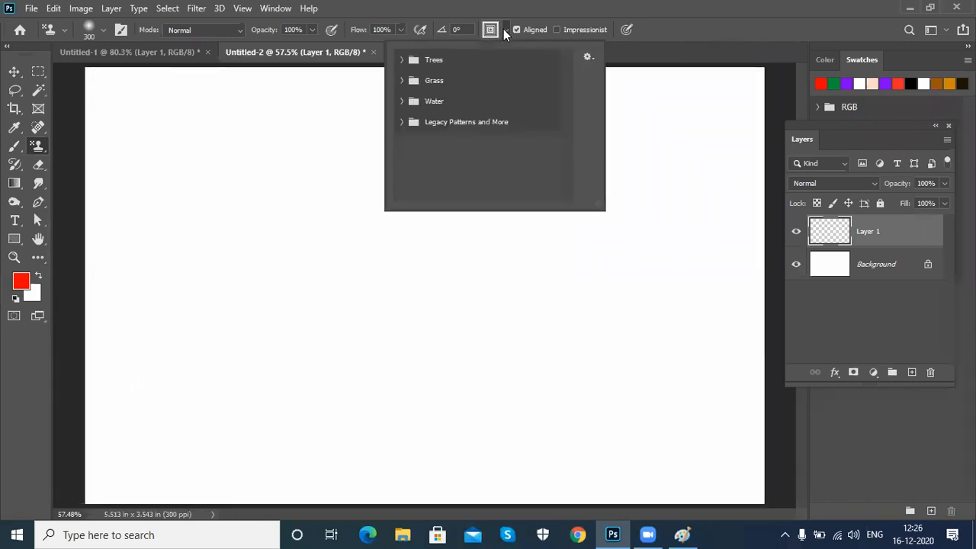
left_click(402, 122)
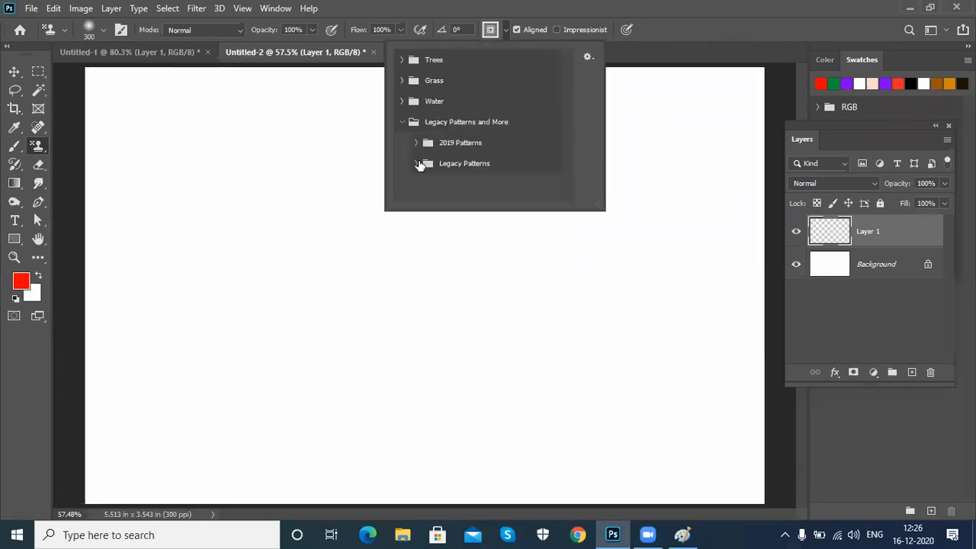
left_click(417, 164)
left_click_drag(574, 80, 572, 124)
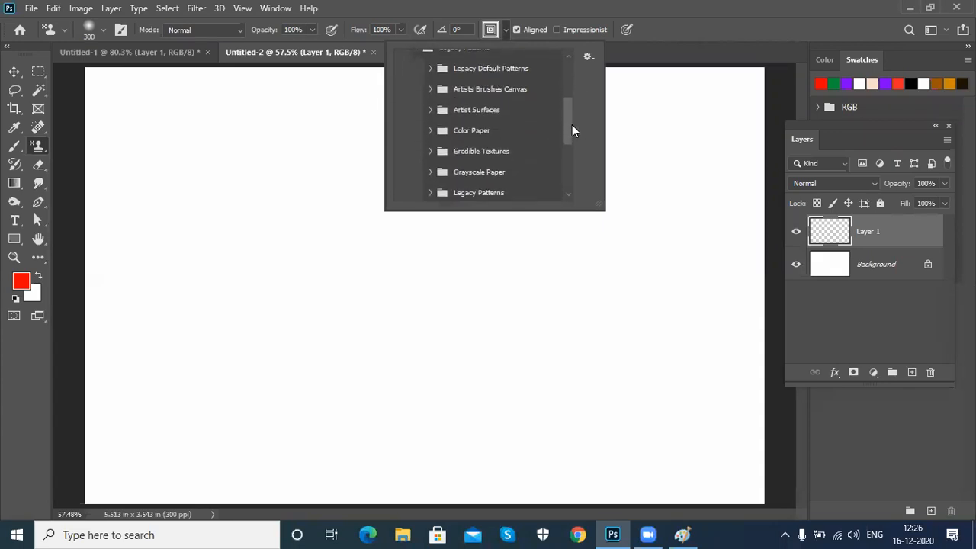
left_click_drag(595, 207, 733, 441)
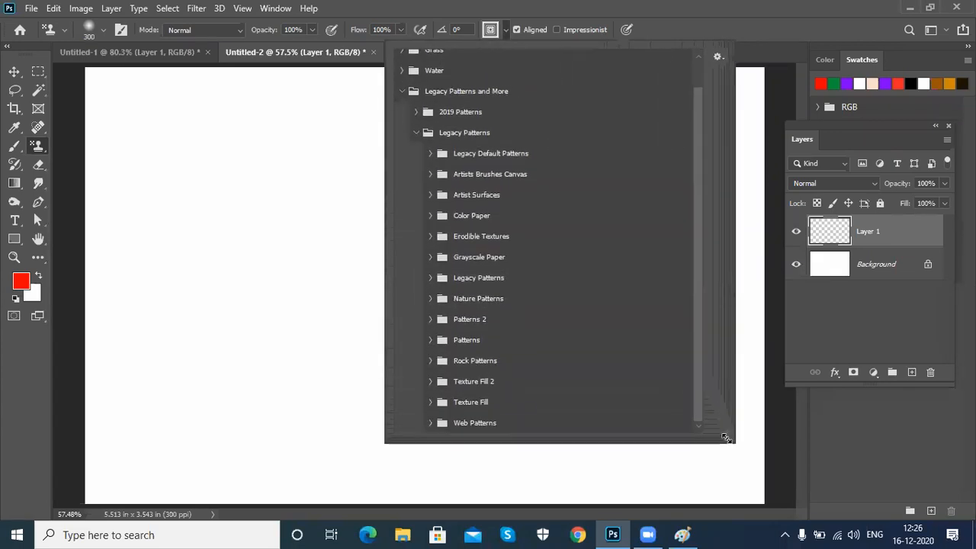
- Try painting Layer 1 with the yellow flower pattern from Legacy Default Patterns and undo the strokes
left_click(430, 155)
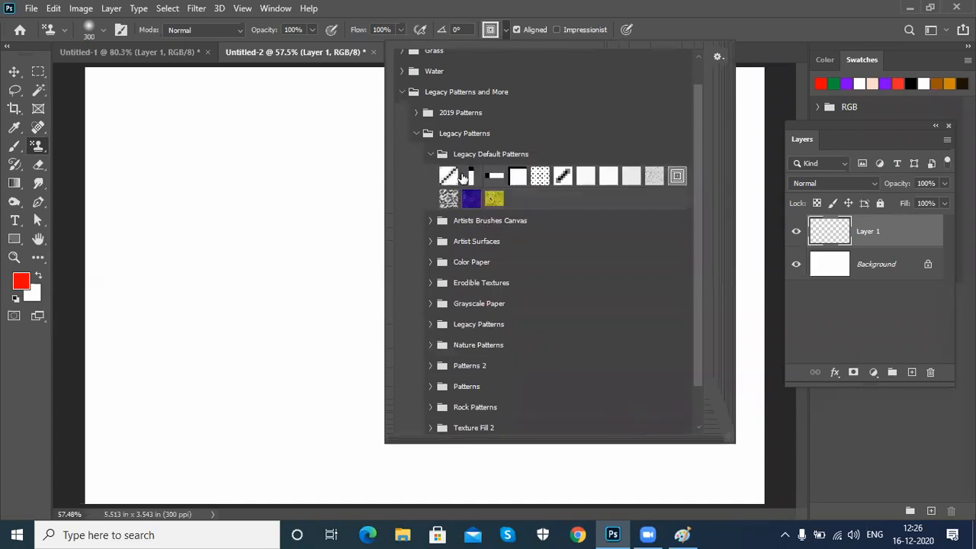
left_click(495, 199)
mouse_move(218, 175)
left_mouse_down()
mouse_move(313, 169)
mouse_move(288, 178)
mouse_move(179, 127)
mouse_move(279, 76)
mouse_move(135, 174)
mouse_move(861, 118)
mouse_move(244, 283)
mouse_move(664, 255)
mouse_move(288, 448)
mouse_move(740, 228)
mouse_move(740, 328)
left_mouse_up()
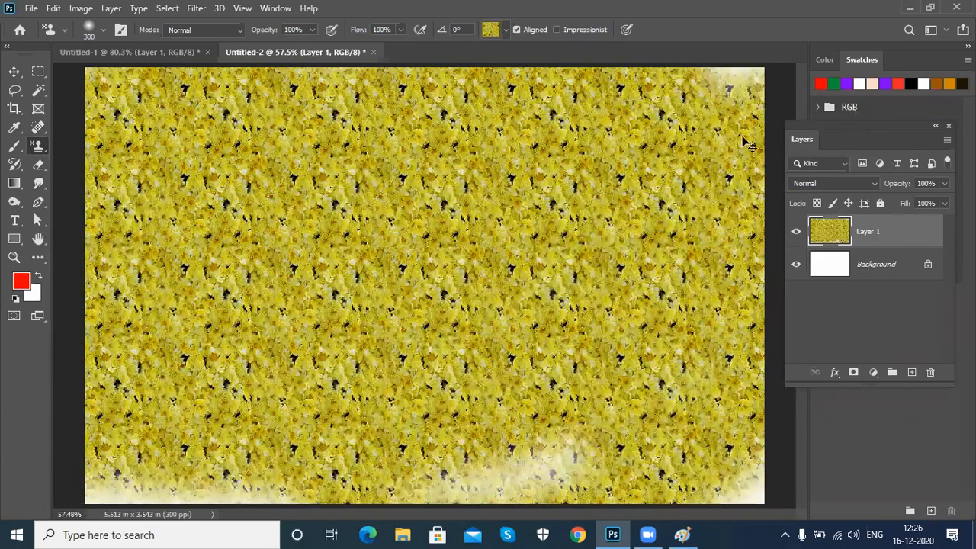
key("ctrl+z")
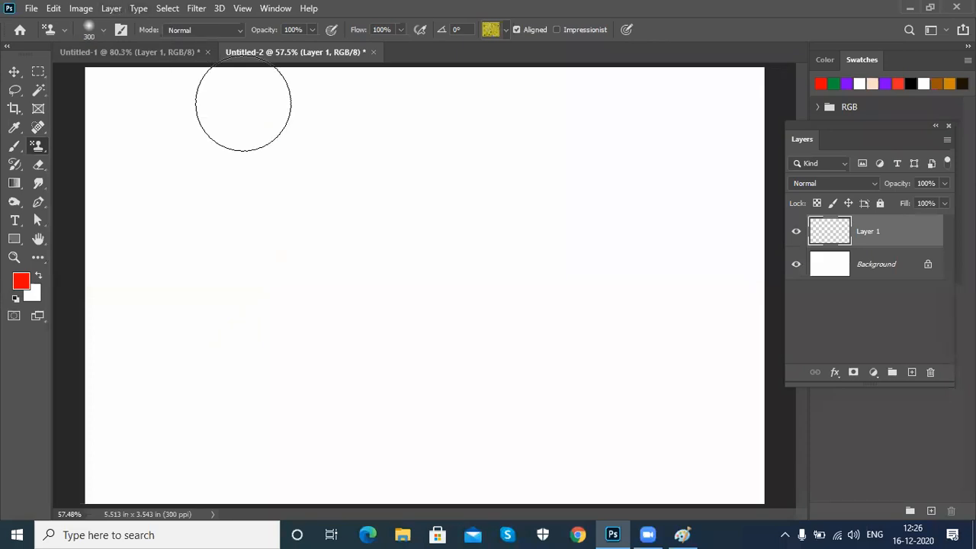
- Try painting Layer 1 with the first pattern of the Artists Brushes Canvas set and undo the stroke
left_click(503, 31)
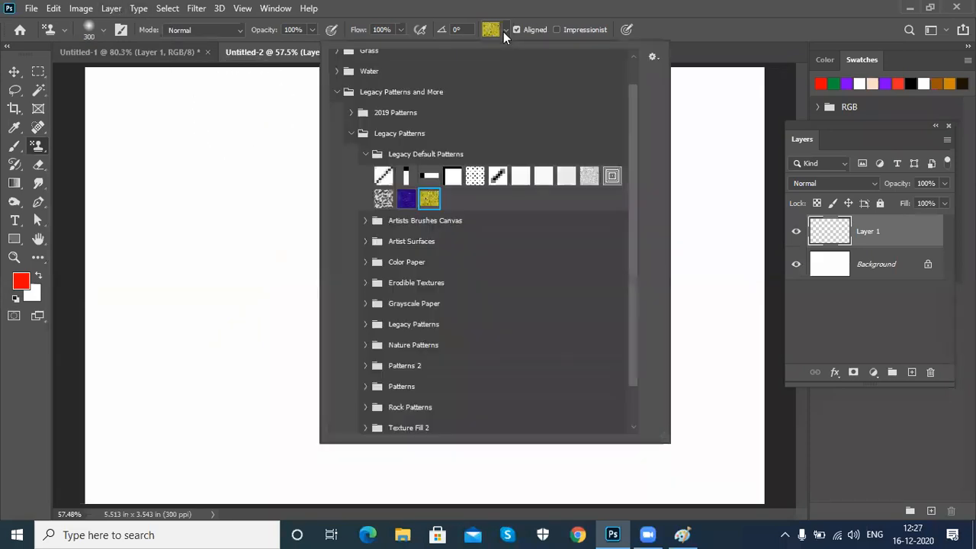
left_click(352, 133)
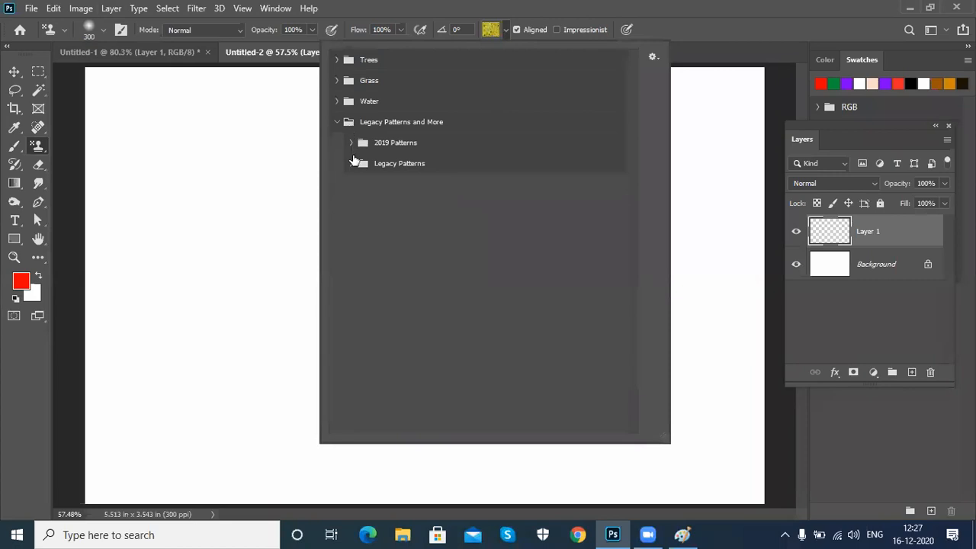
left_click(351, 163)
left_click(366, 184)
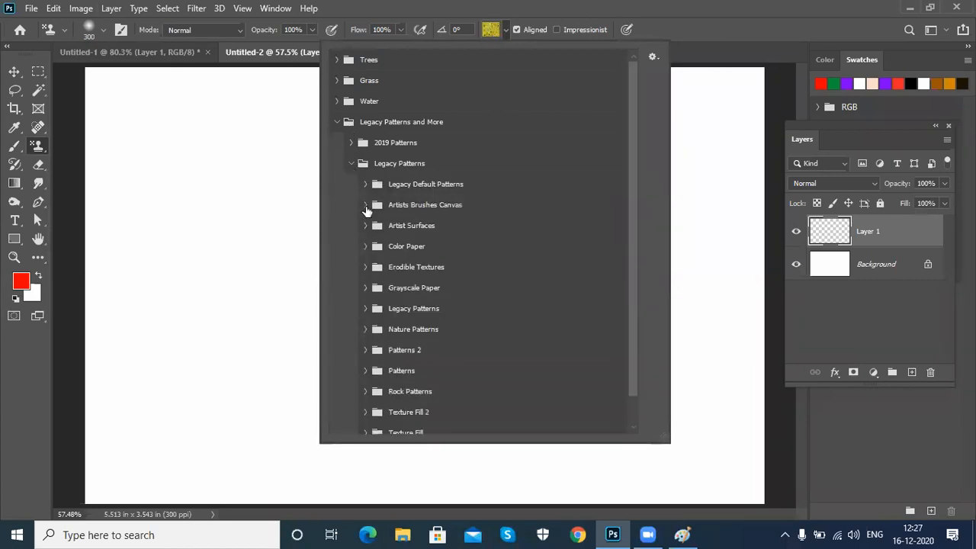
left_click(366, 206)
left_click(384, 230)
mouse_move(187, 188)
left_mouse_down()
mouse_move(682, 139)
mouse_move(595, 155)
mouse_move(430, 368)
mouse_move(325, 404)
mouse_move(686, 396)
left_mouse_up()
key("ctrl+z")
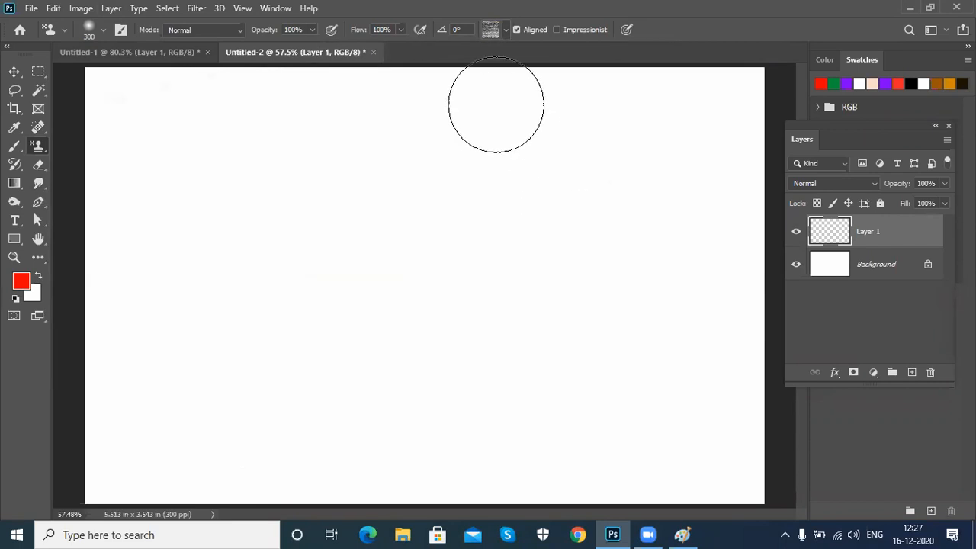
- Try painting Layer 1 with the last pattern of the Artists Brushes Canvas set and undo the strokes
left_click(498, 35)
left_click(499, 227)
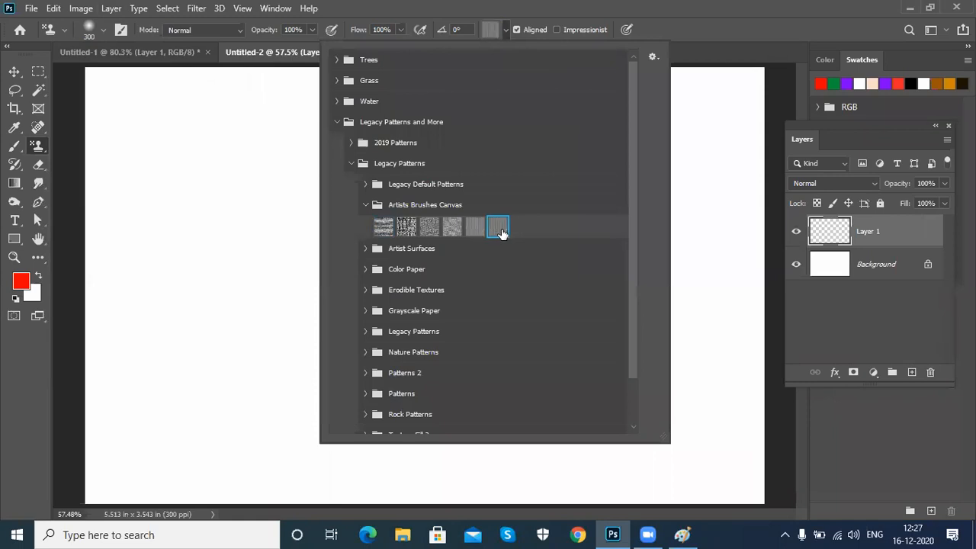
mouse_move(175, 141)
left_mouse_down()
mouse_move(122, 117)
mouse_move(222, 101)
mouse_move(491, 111)
mouse_move(768, 93)
mouse_move(772, 109)
mouse_move(480, 257)
mouse_move(390, 226)
mouse_move(190, 206)
mouse_move(144, 183)
left_mouse_up()
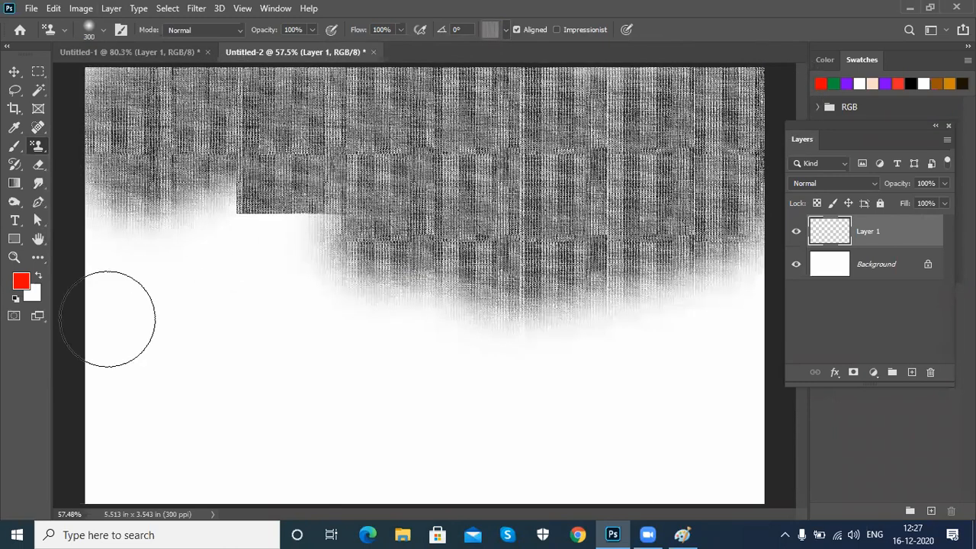
mouse_move(364, 260)
left_mouse_down()
mouse_move(425, 392)
mouse_move(741, 305)
mouse_move(579, 448)
mouse_move(752, 490)
mouse_move(717, 472)
mouse_move(679, 484)
left_mouse_up()
left_click_drag(543, 266, 453, 187)
key("ctrl+z")
- Try painting Layer 1 with the crosshatched weave pattern from the Artist Surfaces set and undo the stroke
left_click(504, 31)
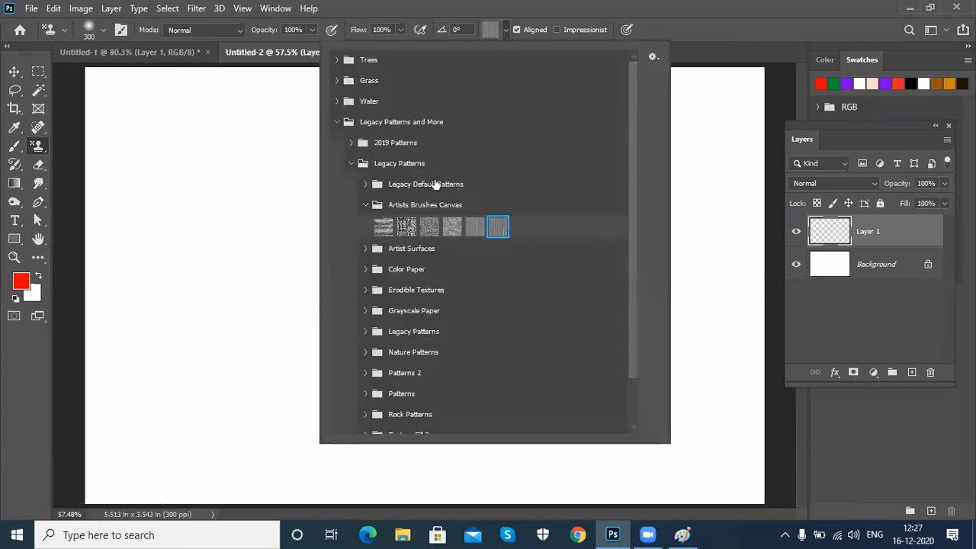
left_click(366, 204)
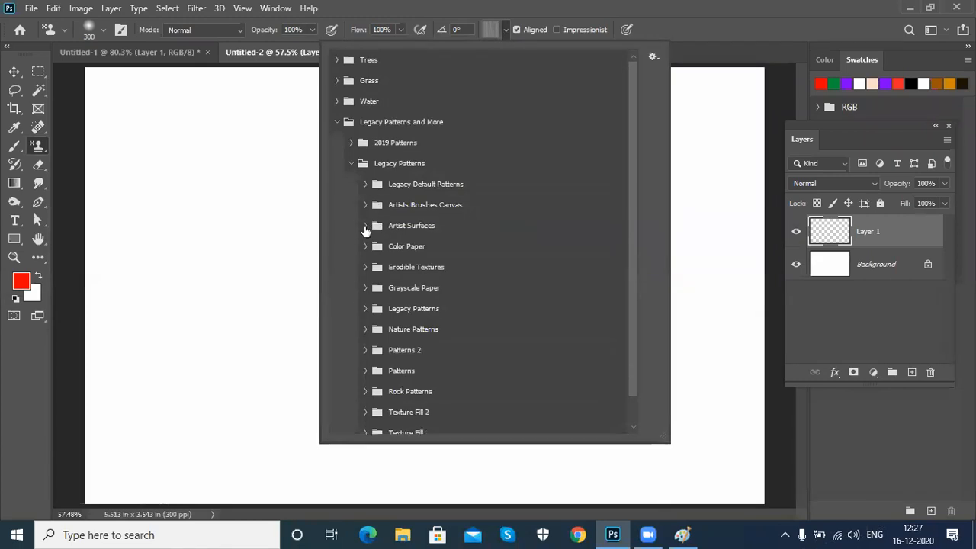
left_click(366, 226)
left_click(544, 247)
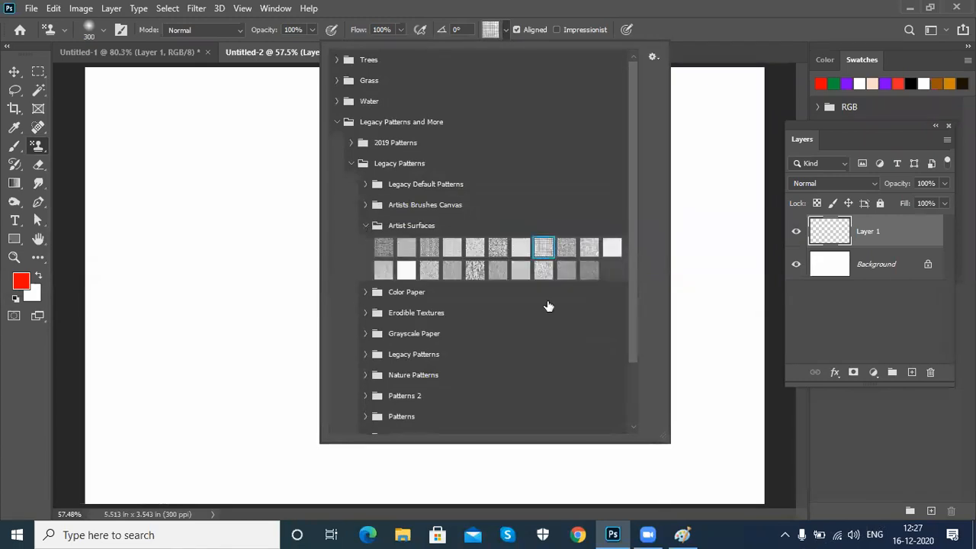
mouse_move(127, 139)
left_mouse_down()
mouse_move(96, 122)
mouse_move(122, 179)
mouse_move(762, 118)
mouse_move(196, 359)
mouse_move(276, 261)
mouse_move(191, 353)
left_mouse_up()
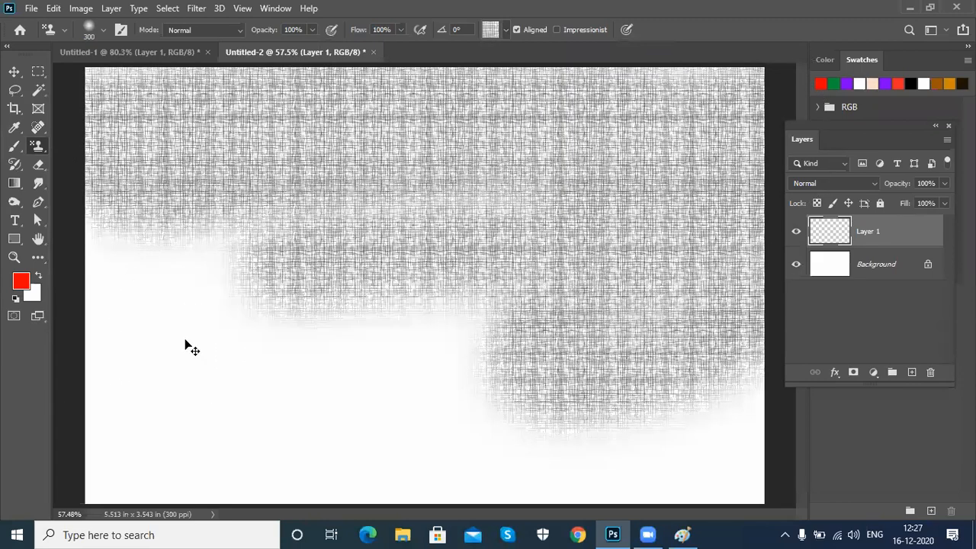
key("ctrl+z")
- Show the Patterns panel, collapse Legacy Default Patterns, expand Artist Surfaces, and enlarge the panel to show more patterns
left_click(275, 8)
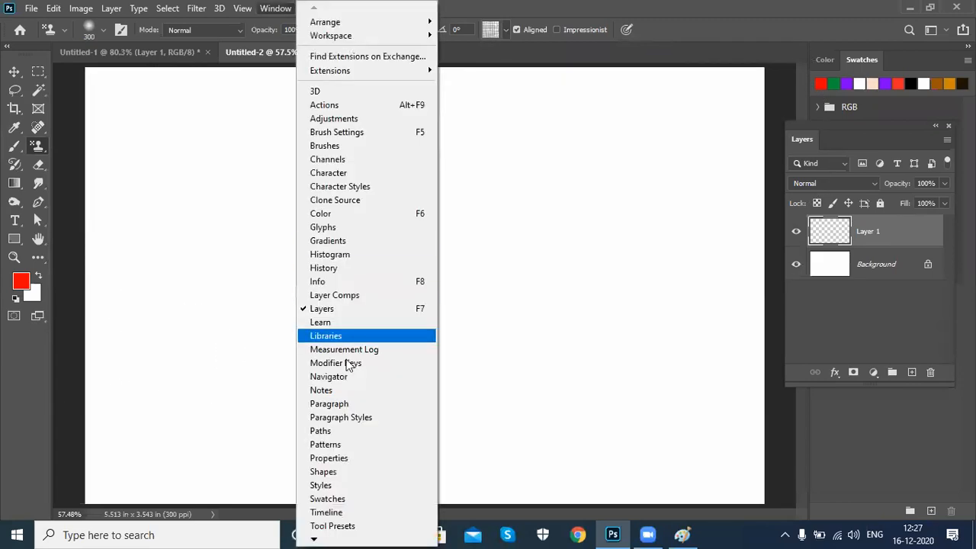
left_click(353, 444)
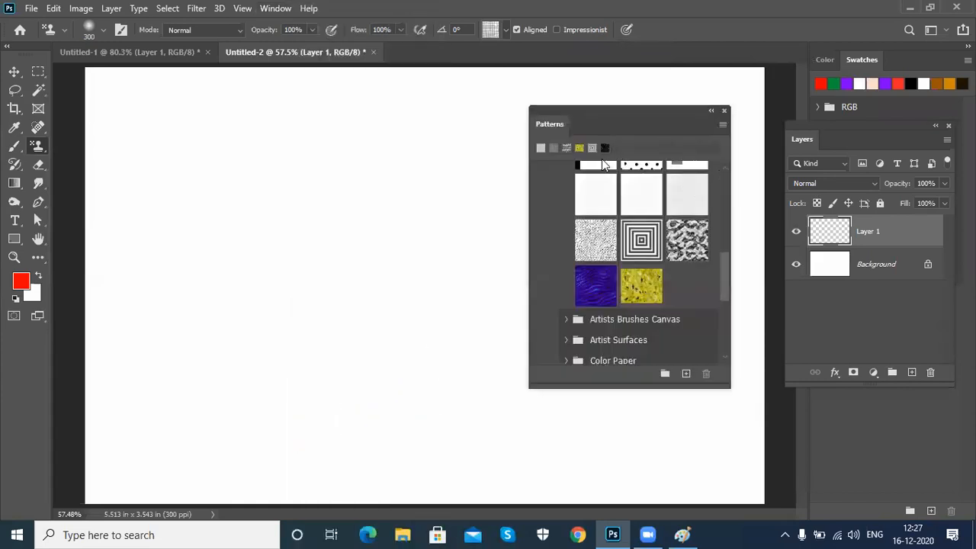
left_click_drag(725, 290, 725, 228)
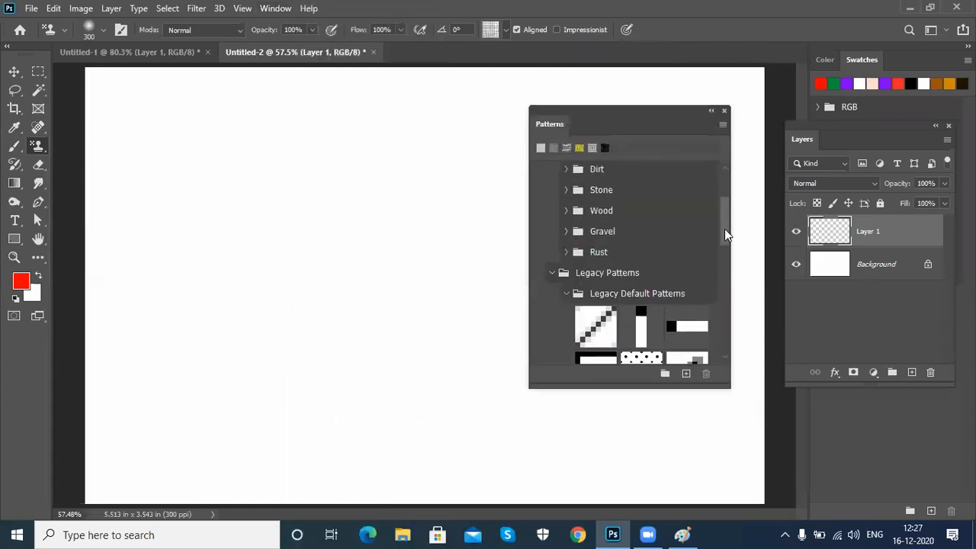
left_click(565, 301)
left_click_drag(724, 263, 728, 299)
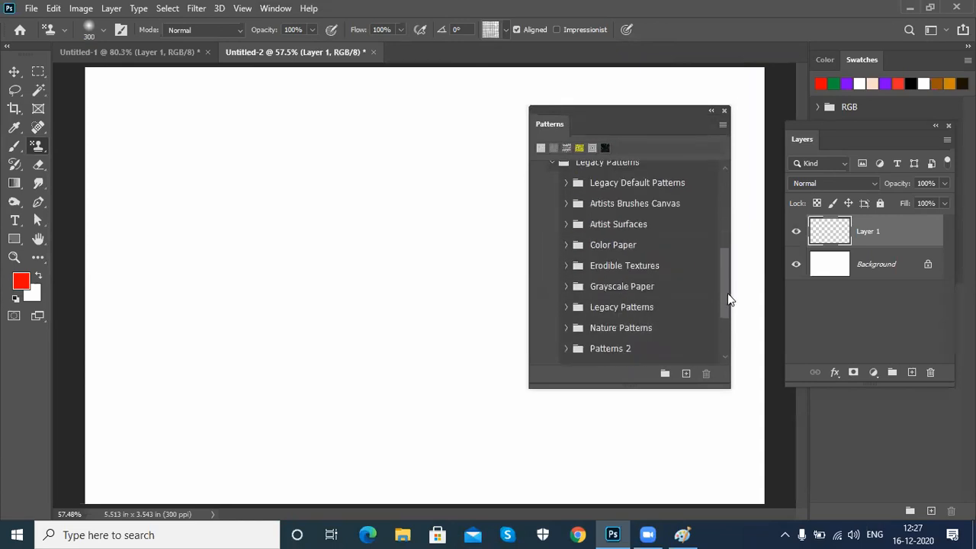
left_click(566, 226)
left_click_drag(726, 380, 831, 492)
scroll(649, 336, "down", 5)
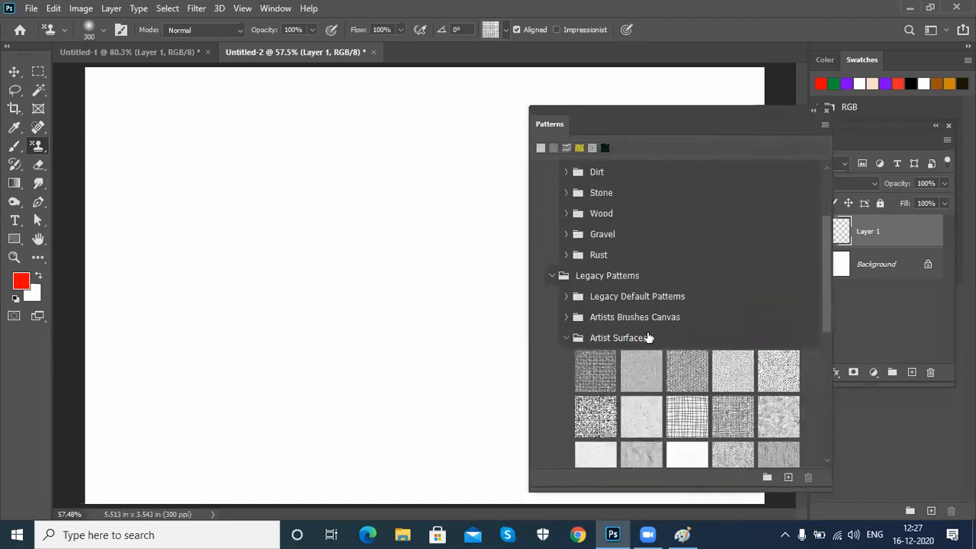
- Try applying the crosshatched weave and two neighbouring Artist Surfaces patterns to the canvas and undo the pattern fill
left_click_drag(687, 337, 213, 152)
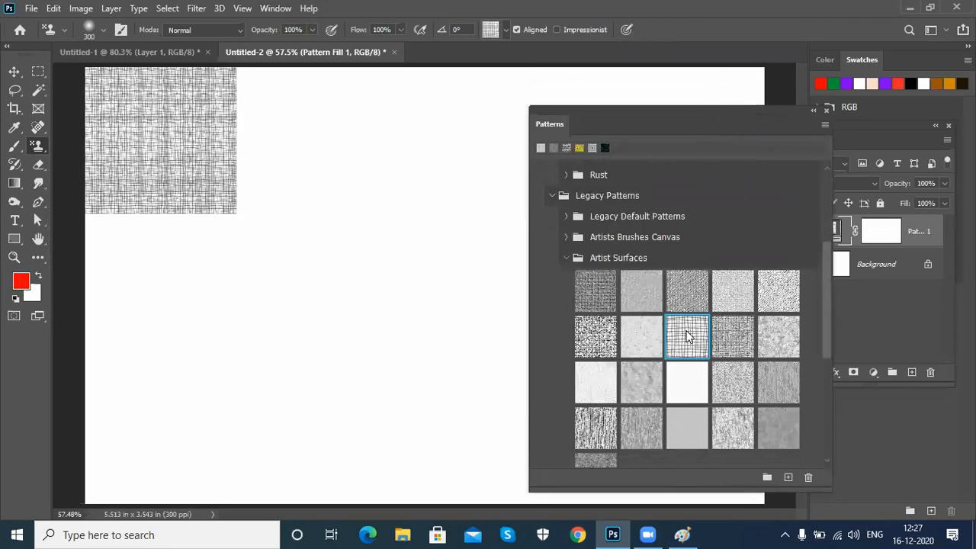
left_click_drag(649, 342, 319, 193)
left_click_drag(595, 340, 394, 288)
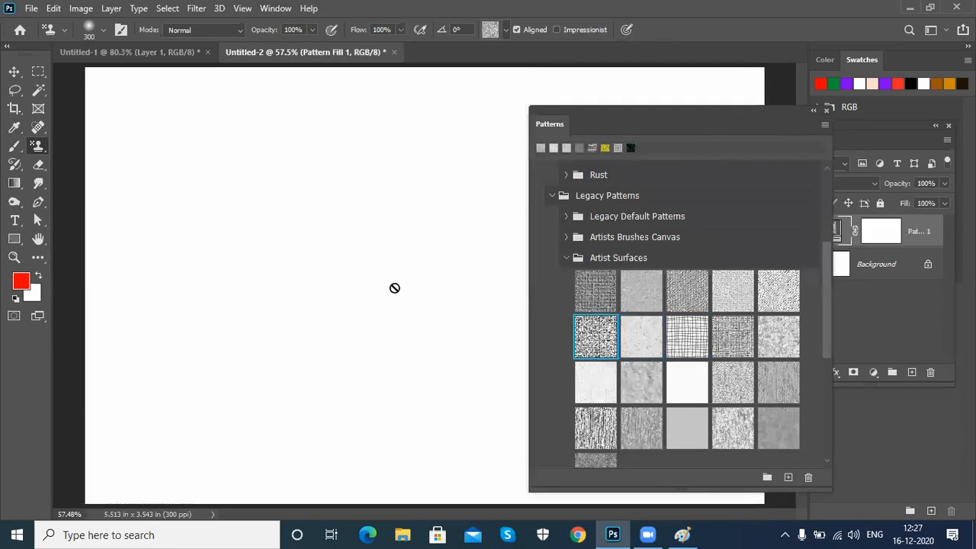
key("ctrl+z")
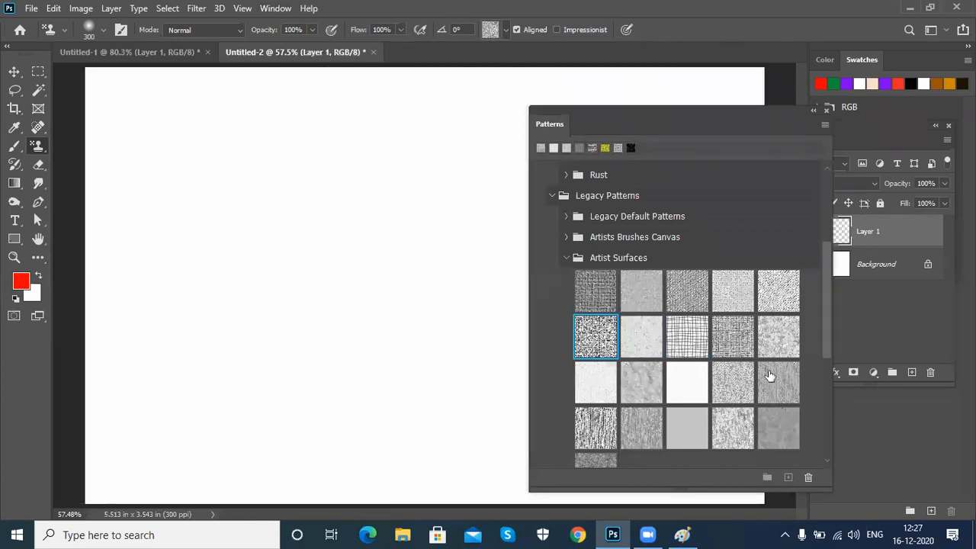
- Fill the layer with several Color Paper patterns in turn, from mid blue and dark blue to cream and flecked white
left_click(566, 258)
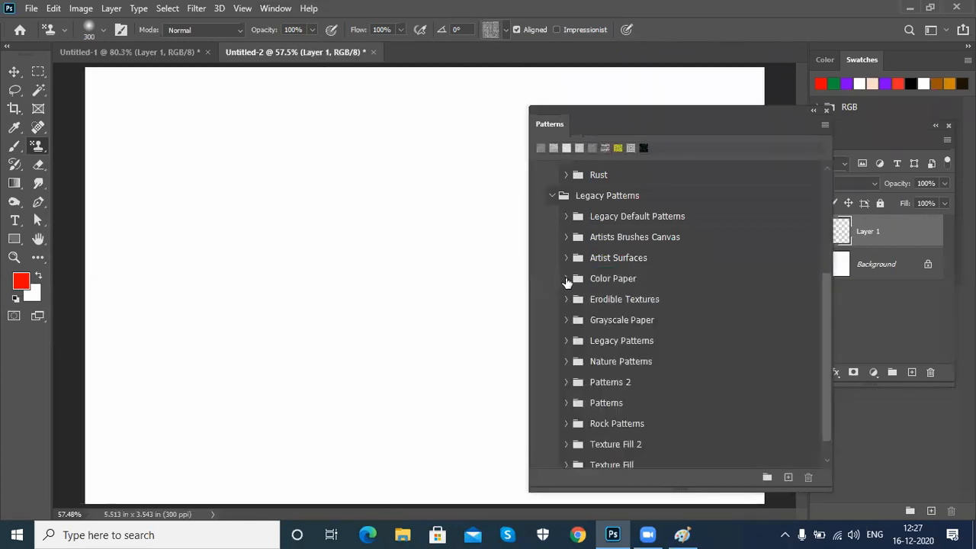
left_click(566, 278)
left_click(692, 323)
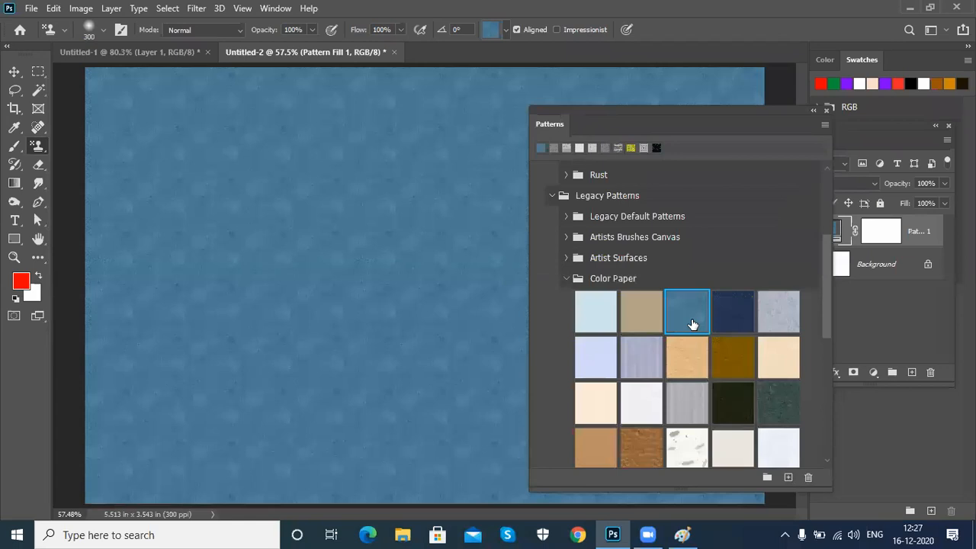
left_click(734, 318)
left_click(779, 318)
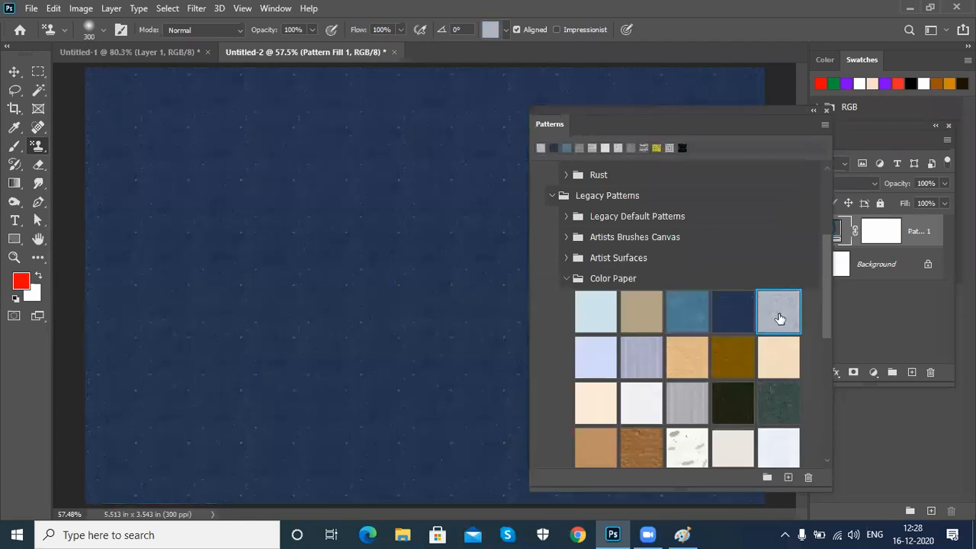
left_click(780, 358)
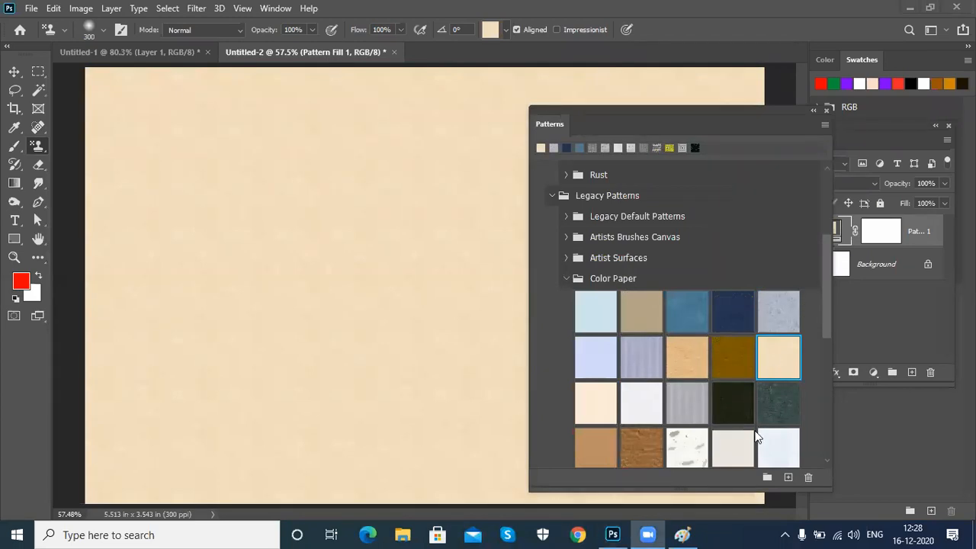
left_click(688, 450)
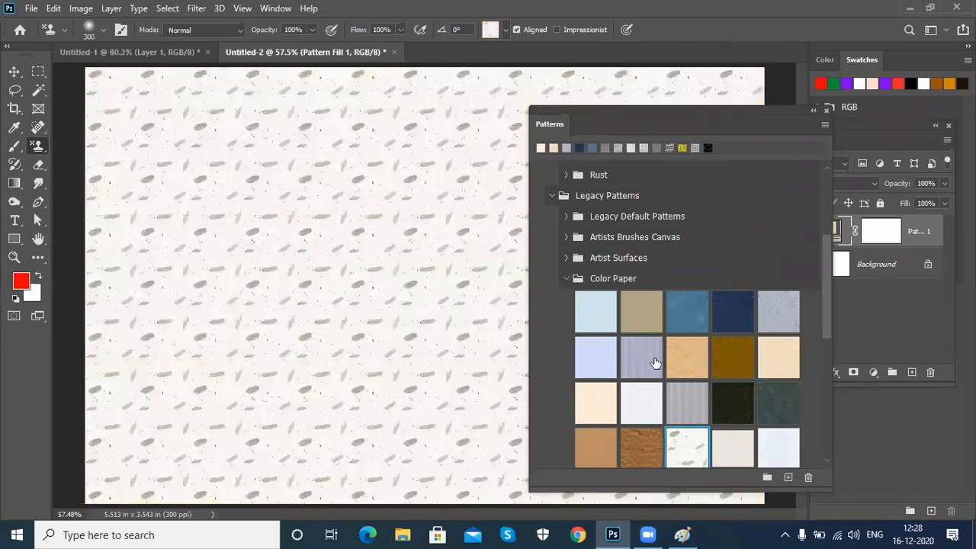
- Collapse Color Paper and fill the layer with a grey texture from the Erodible Textures group
scroll(648, 348, "down", 1)
left_click(566, 222)
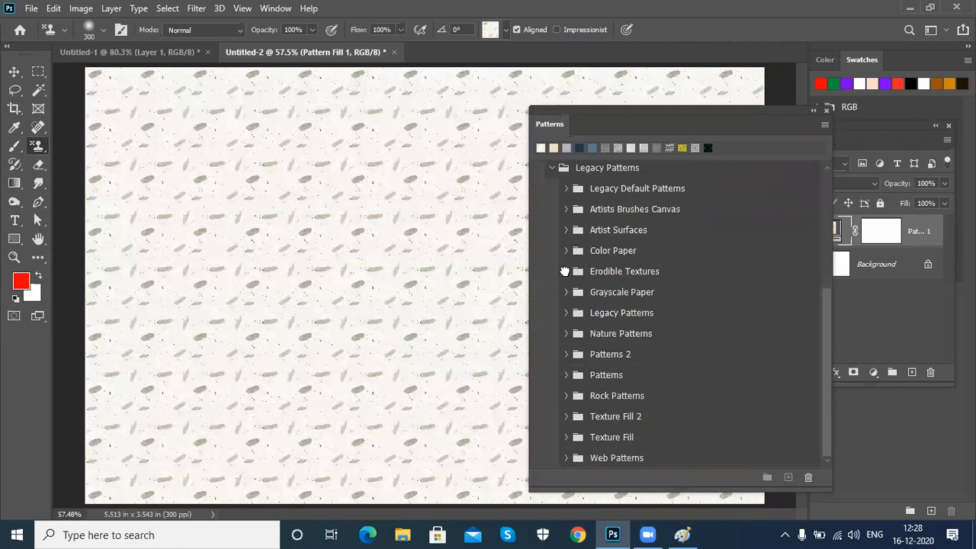
left_click(567, 273)
left_click(650, 312)
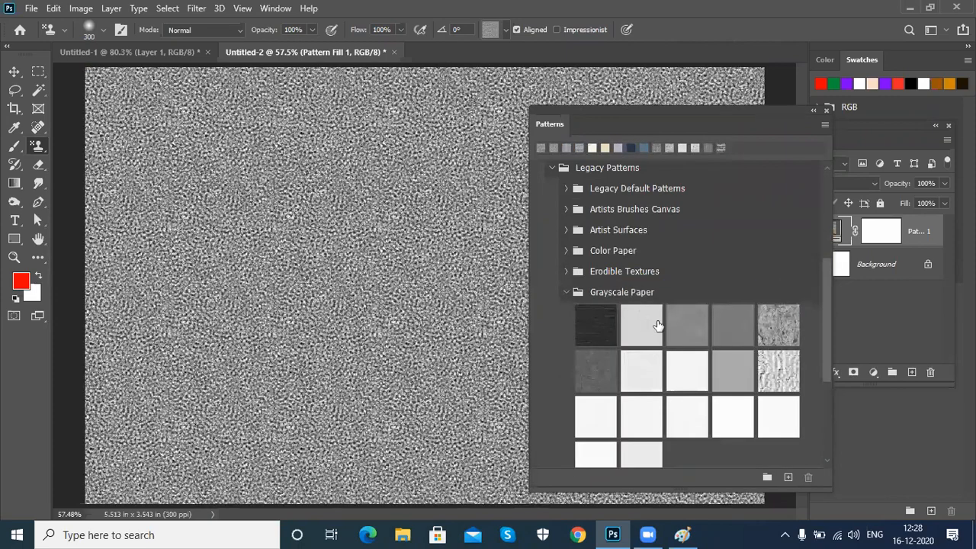
- Fill the layer with light, black and rough grey stone patterns from the Grayscale Paper group in turn
left_click(658, 326)
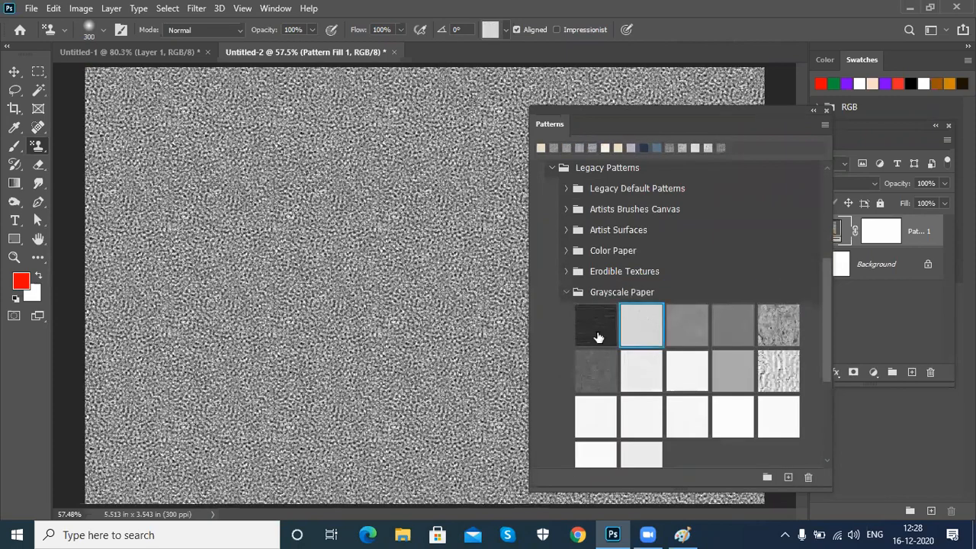
left_click(598, 336)
left_click(771, 333)
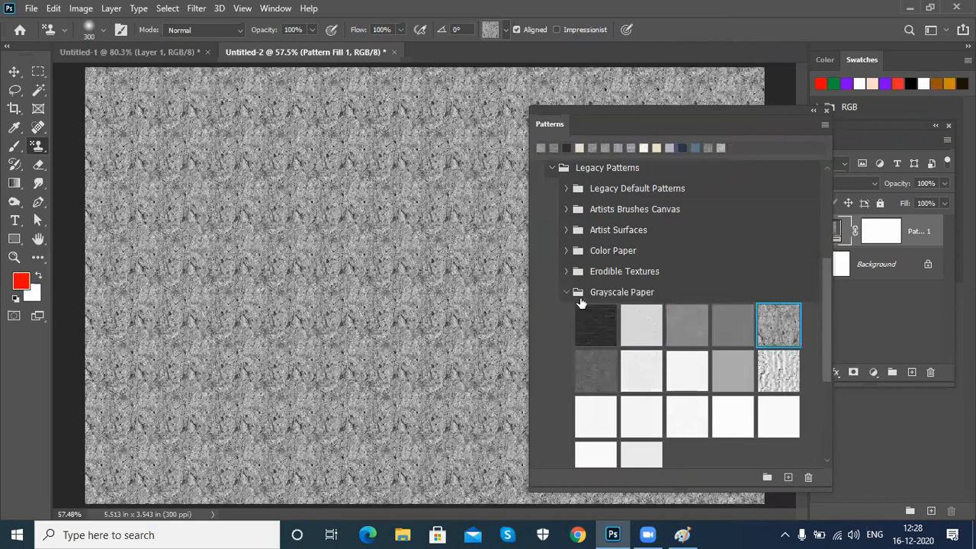
- Collapse Grayscale Paper and apply the blue bubbles and rainbow patterns from the inner Legacy Patterns subgroup
left_click(567, 293)
left_click(566, 313)
left_click(595, 346)
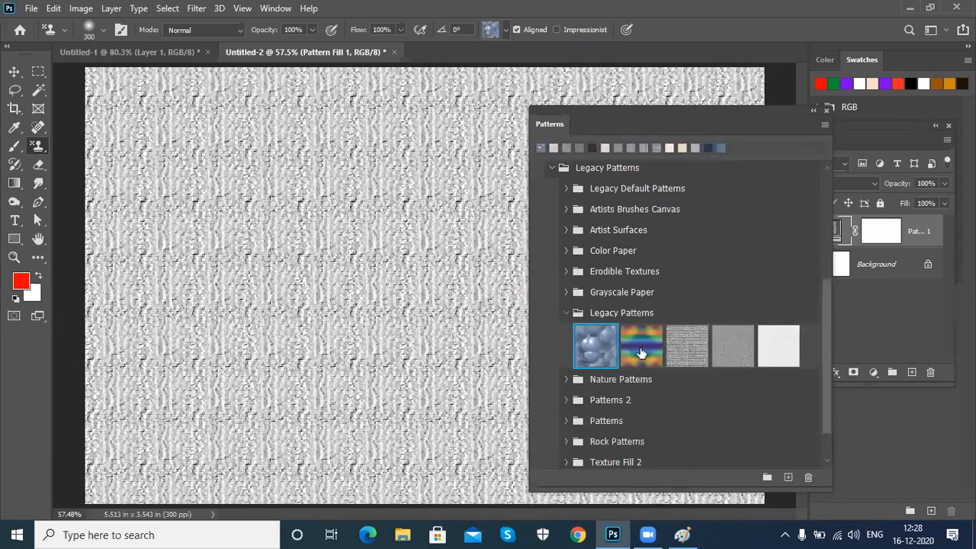
left_click(642, 348)
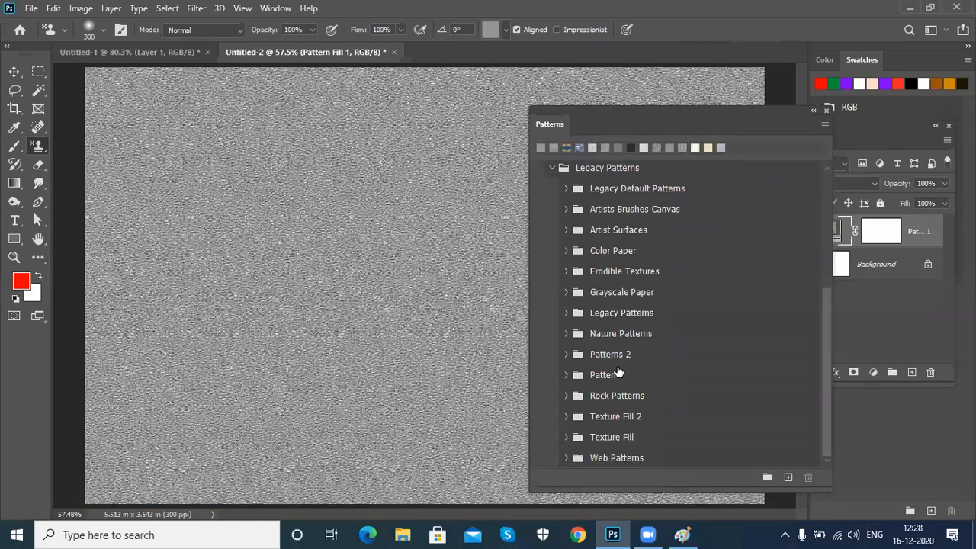
- Fill the layer with the blue daisies, ivy leaves and green leaves from Nature Patterns in turn
left_click(616, 370)
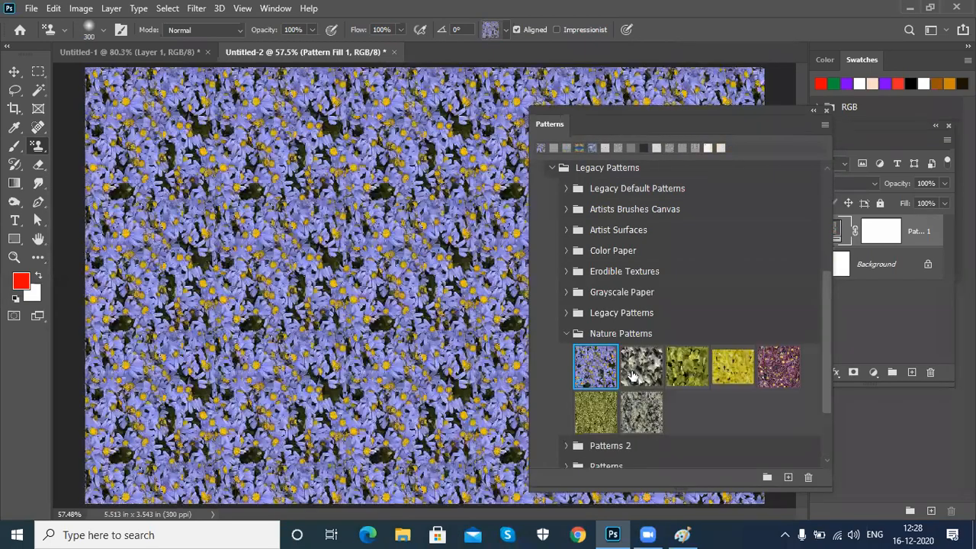
left_click(631, 377)
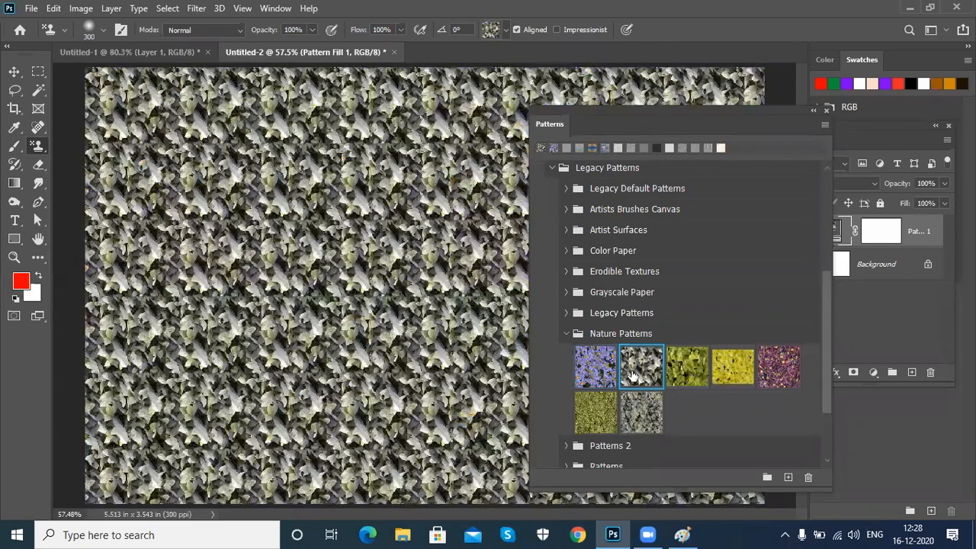
left_click(690, 374)
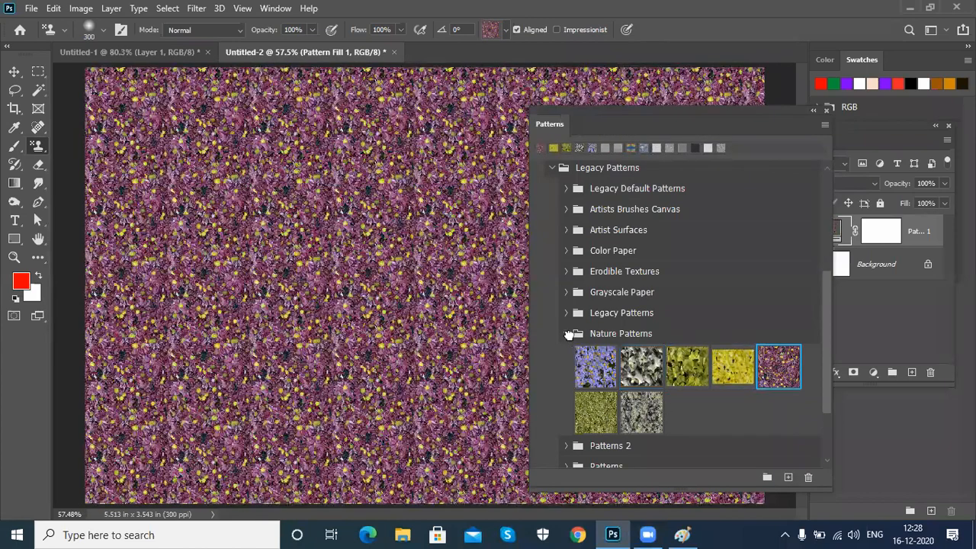
- Expand the Patterns 2 and Patterns groups and fill the layer with Woven Flat, plain orange and orange checked patterns in turn
left_click(568, 334)
left_click(567, 355)
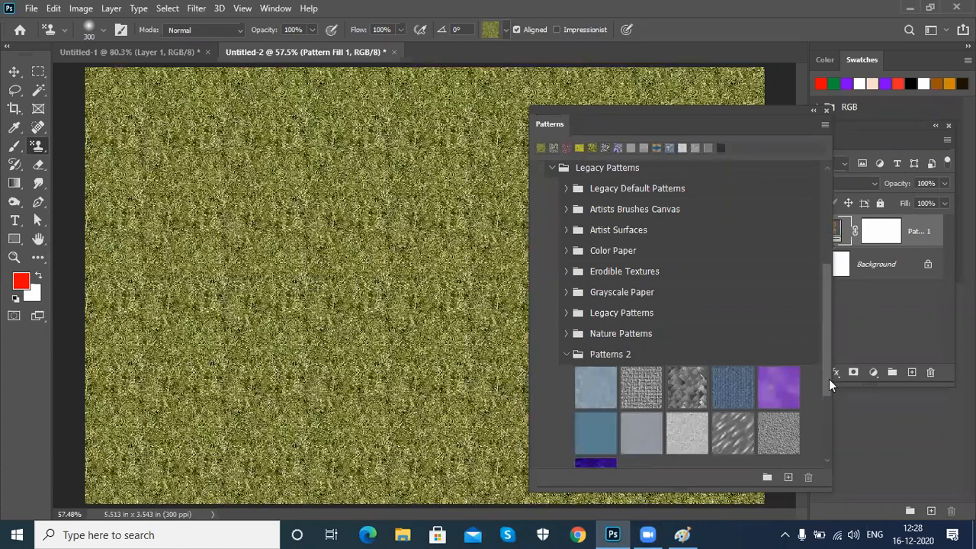
scroll(570, 380, "down", 3)
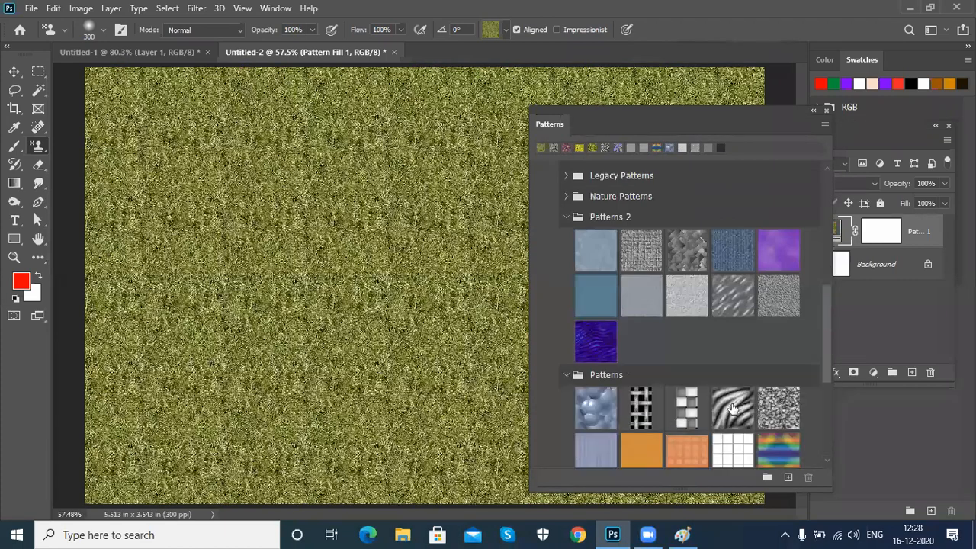
scroll(809, 391, "down", 2)
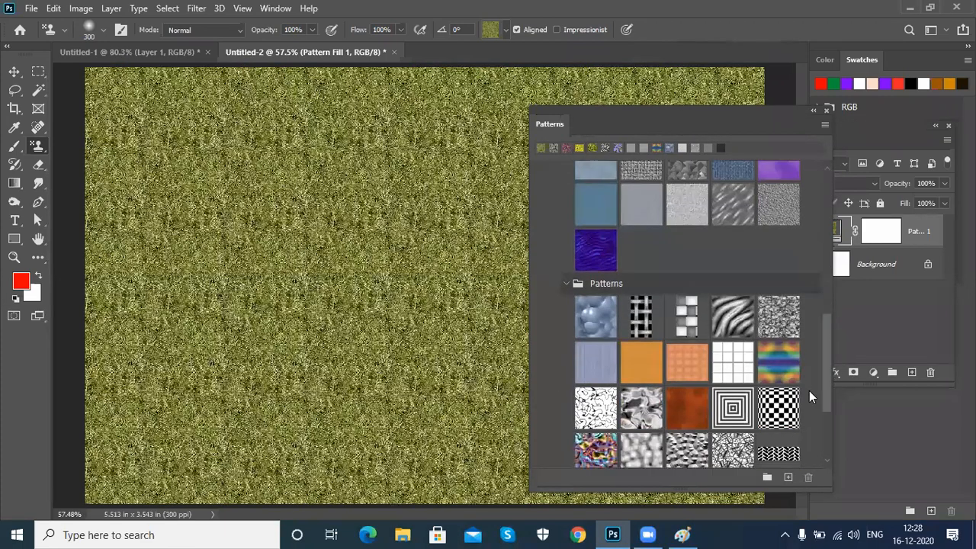
scroll(643, 216, "down", 2)
left_click(641, 219)
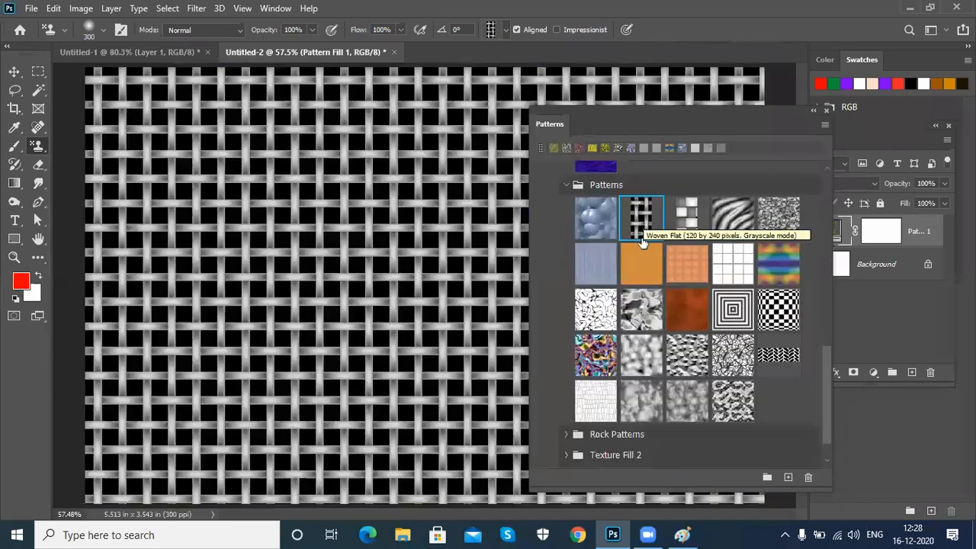
left_click(640, 270)
left_click(686, 267)
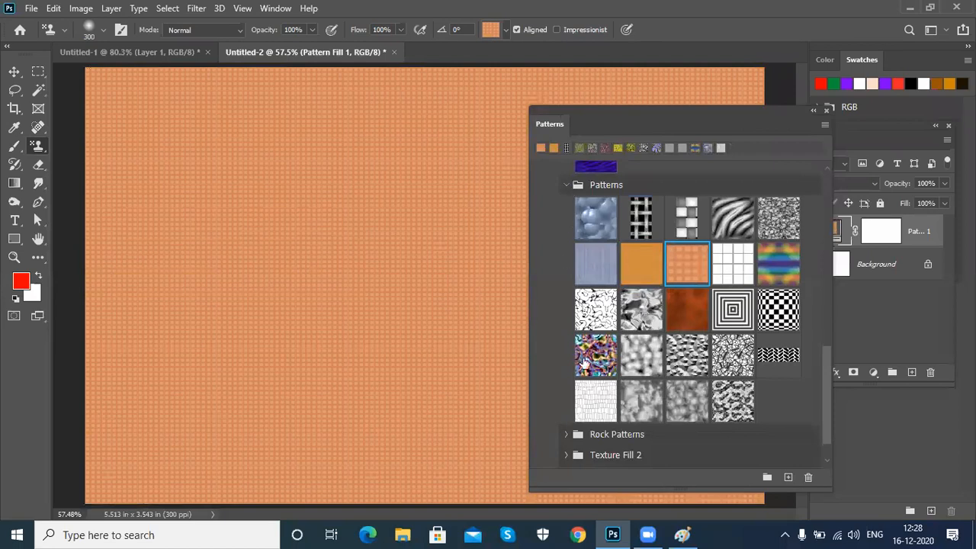
- Collapse the Patterns and Patterns 2 groups, expand Rock Patterns, and fill the layer with the pebble pattern
left_click(566, 186)
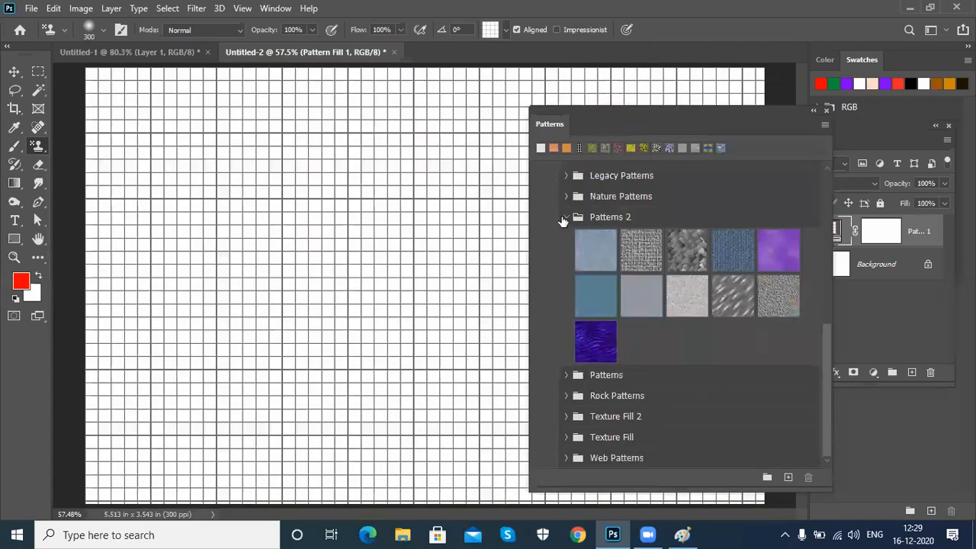
left_click(566, 218)
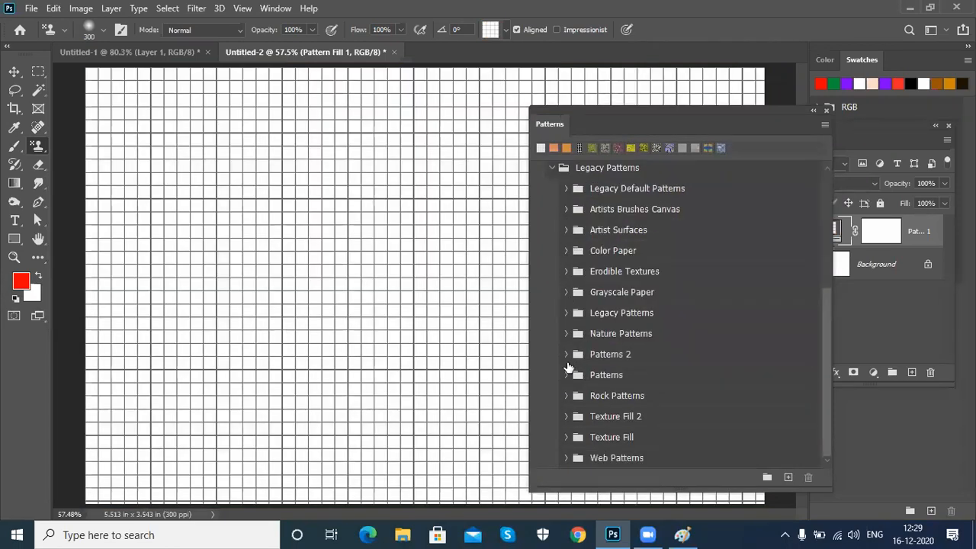
left_click(568, 395)
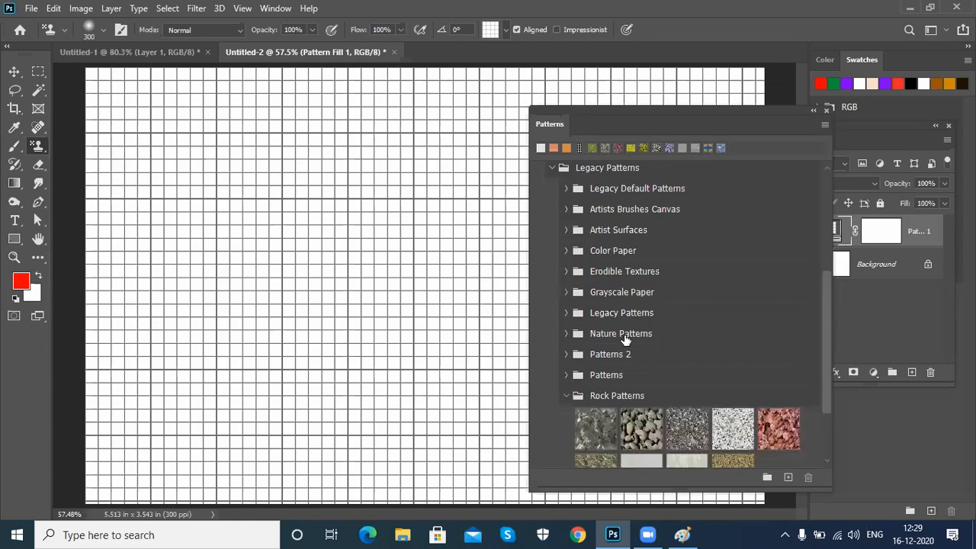
scroll(625, 340, "down", 2)
left_click(642, 372)
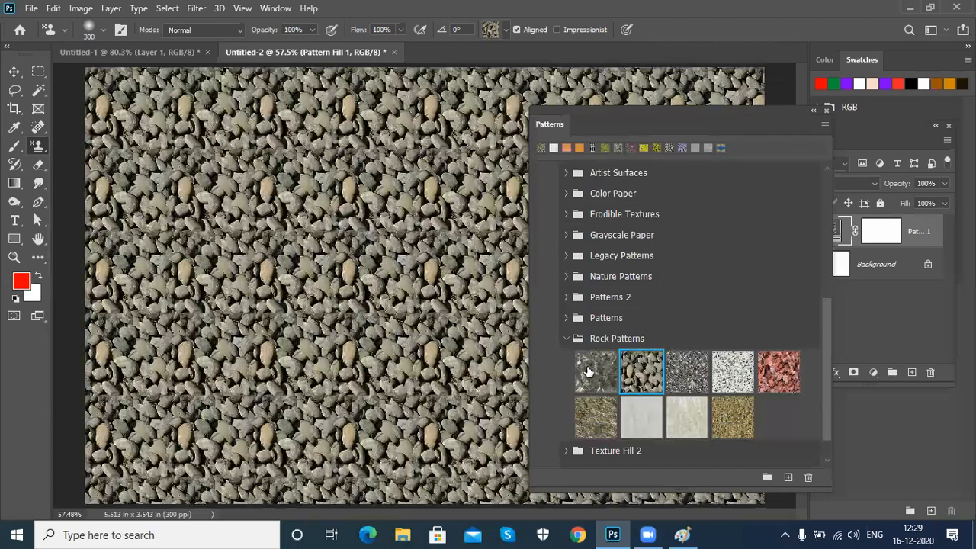
- Fill the layer with more Rock Patterns, collapse that group, and apply several grayscale Texture Fill 2 patterns in turn
left_click(733, 371)
left_click(567, 340)
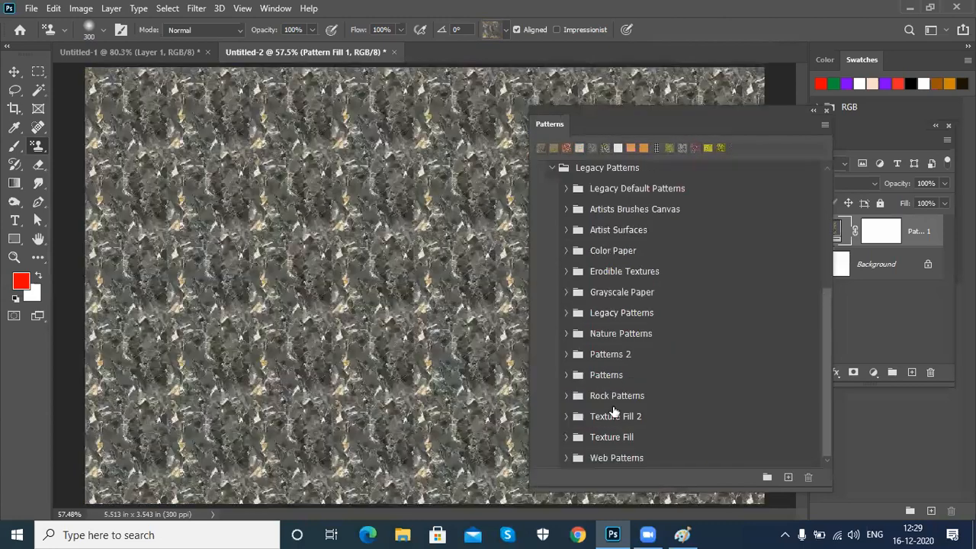
left_click(566, 416)
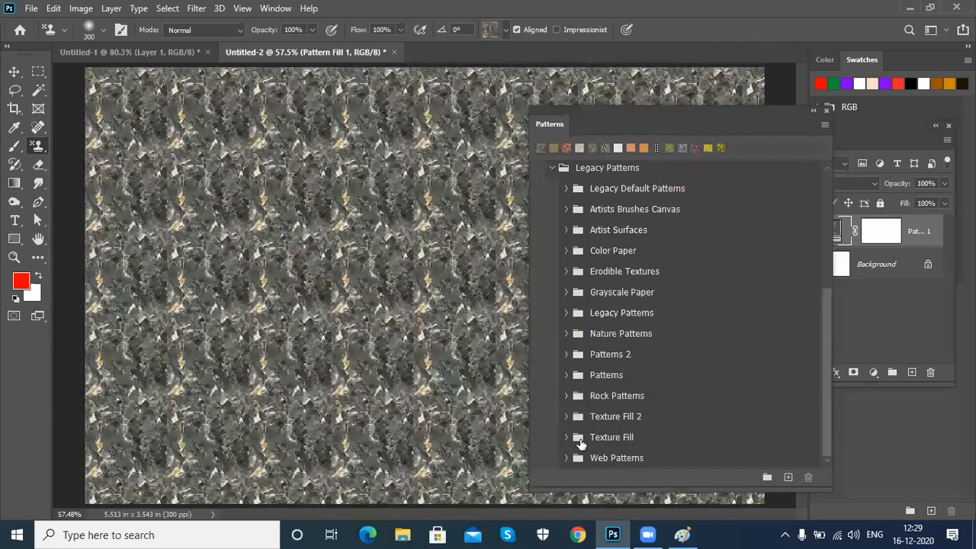
left_click(640, 409)
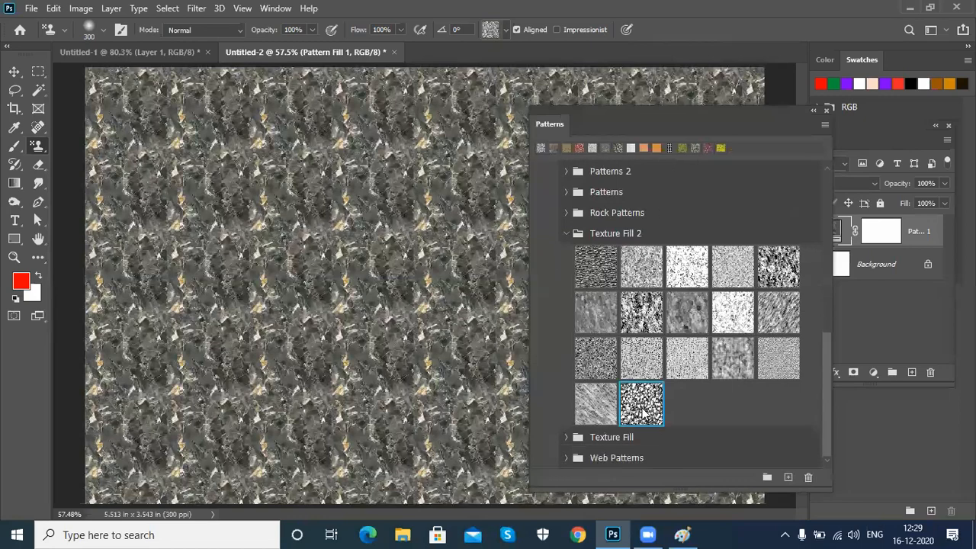
left_click(592, 392)
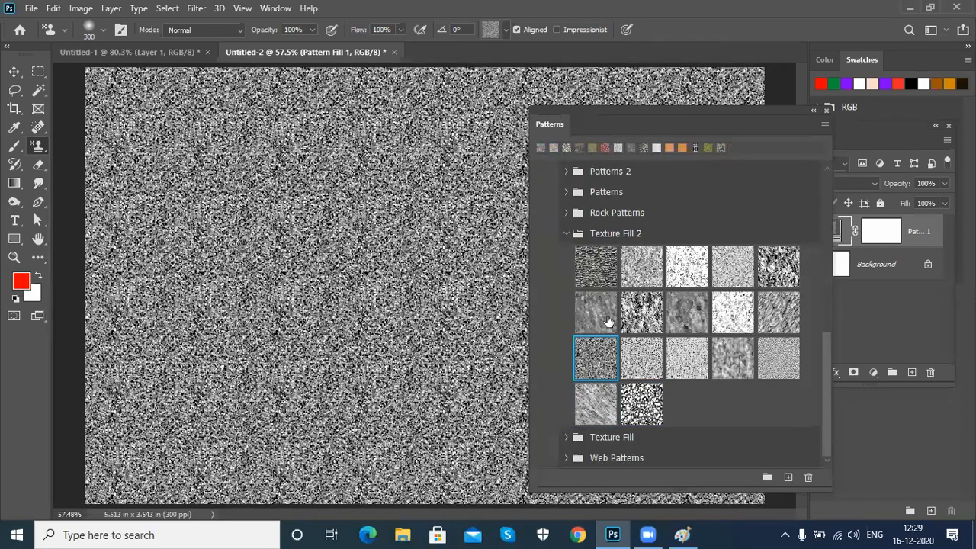
left_click(600, 312)
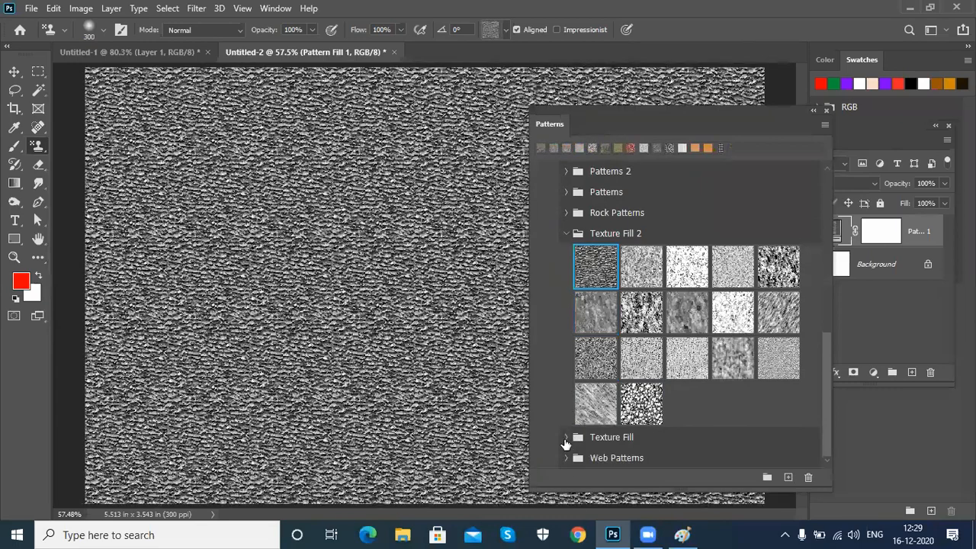
- Look through the patterns in the Texture Fill group and collapse the group
left_click(565, 440)
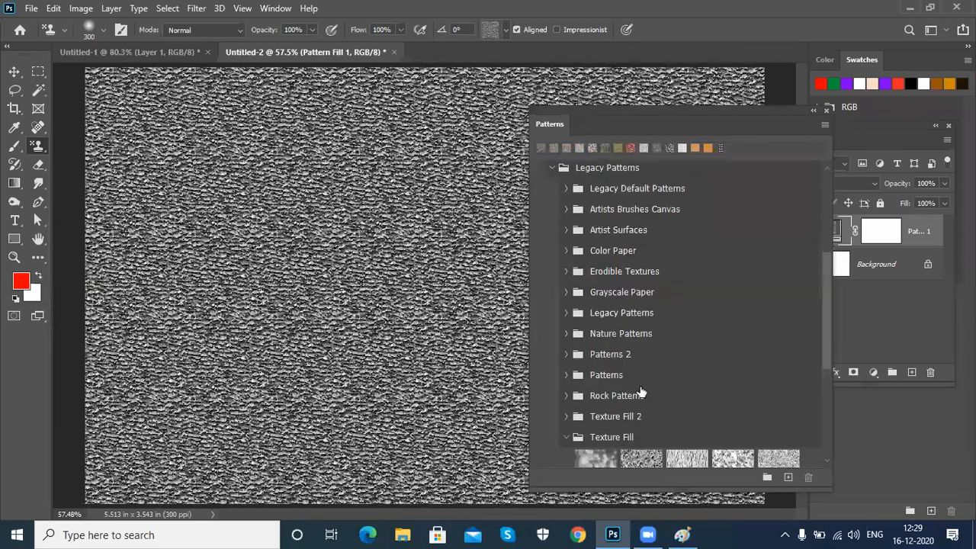
scroll(639, 390, "down", 5)
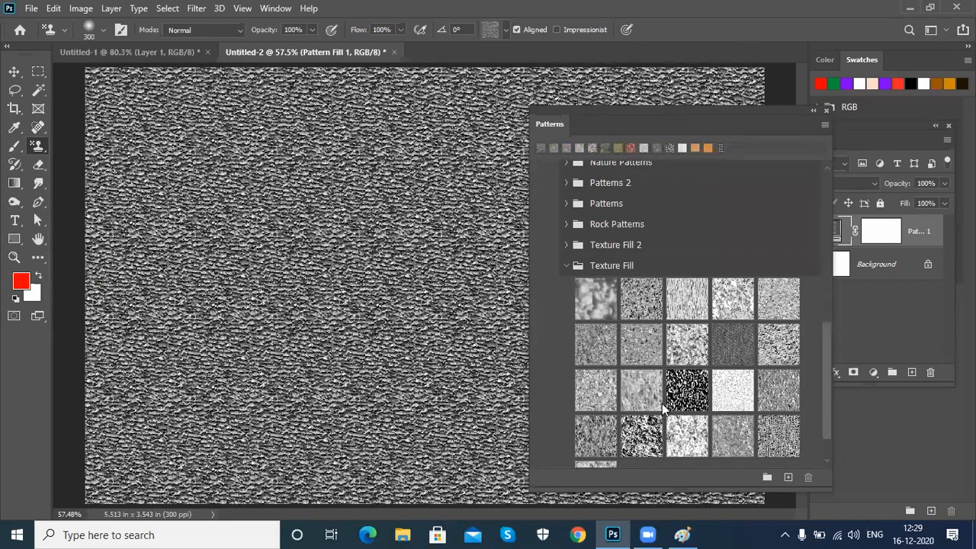
scroll(656, 409, "down", 2)
scroll(591, 400, "down", 1)
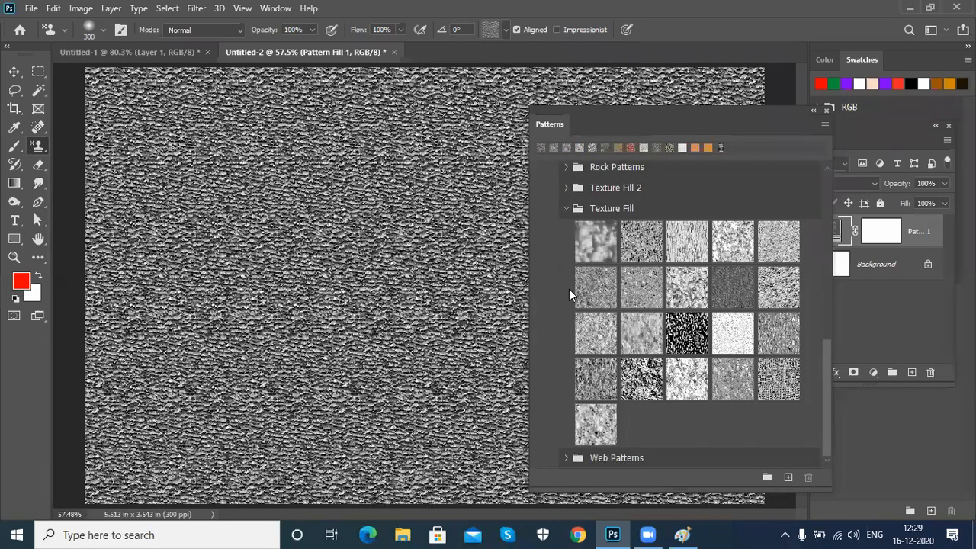
scroll(569, 289, "up", 3)
left_click(566, 264)
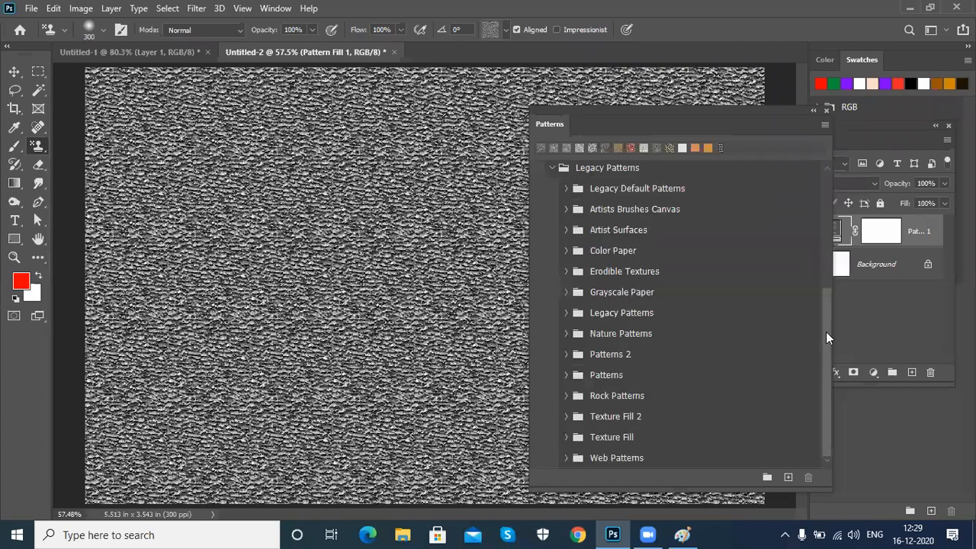
- Collapse Legacy Patterns and fill the layer with the dark soil, cracked earth and sand patterns from the 2019 Dirt group
left_click_drag(827, 338, 468, 282)
left_click(552, 291)
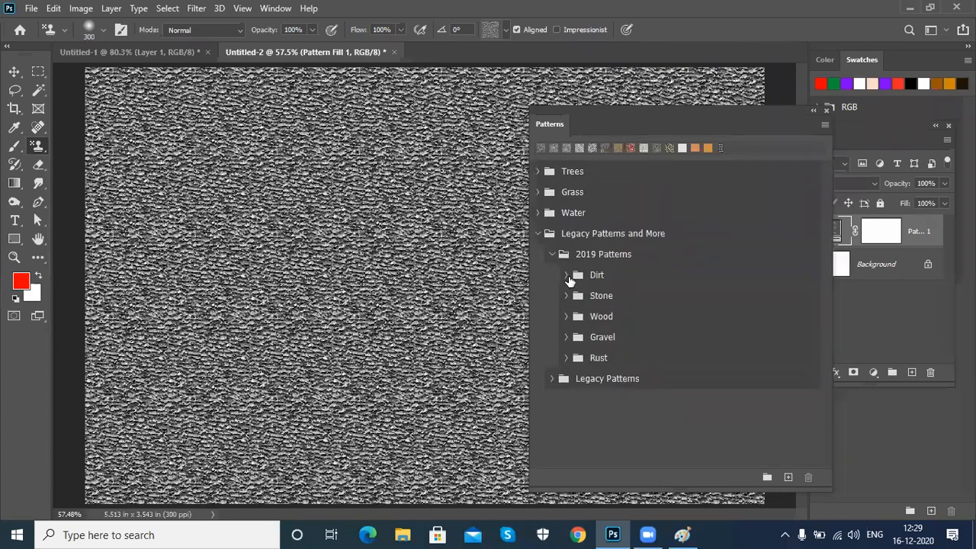
left_click(568, 276)
left_click(604, 307)
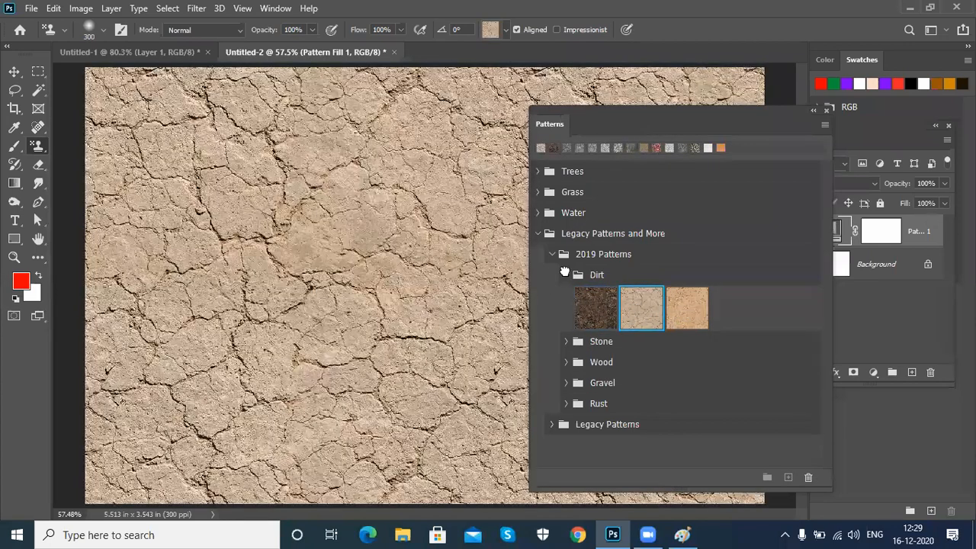
left_click(565, 274)
- Fill the layer with the marble, black-and-white granite and grey stone patterns from the Stone group in turn
left_click(567, 296)
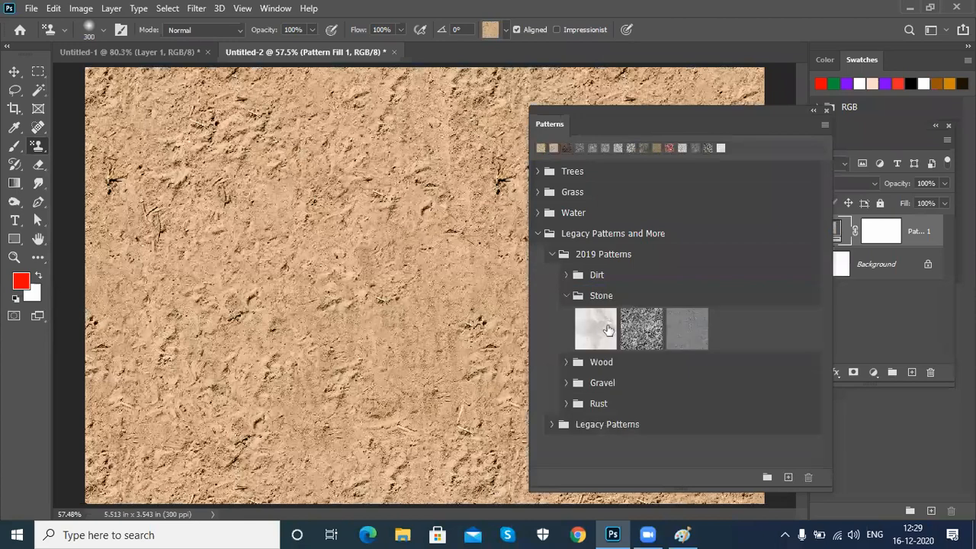
left_click(608, 330)
left_click(648, 333)
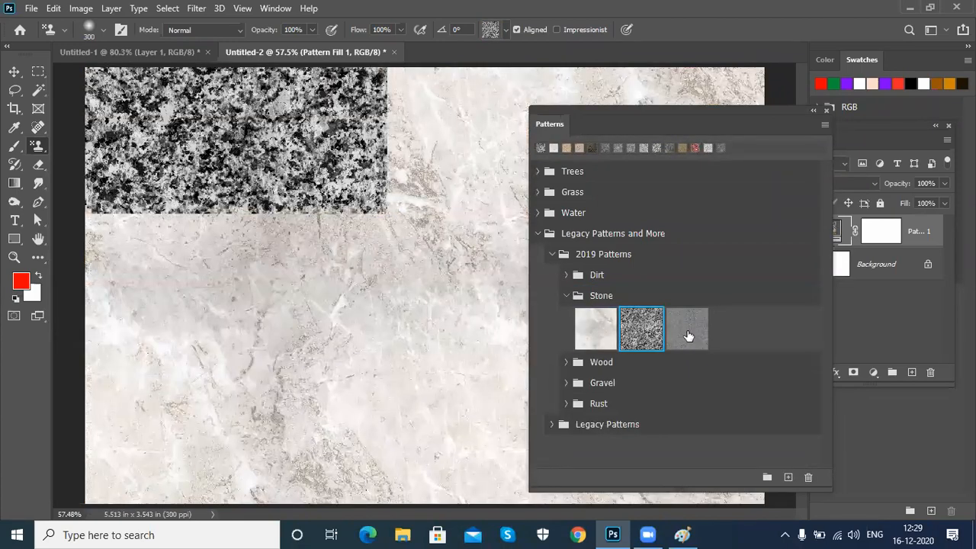
left_click(567, 296)
- Fill the layer with the brown planks, dark bark and pale bark patterns from the Wood group in turn
left_click(567, 318)
left_click(600, 356)
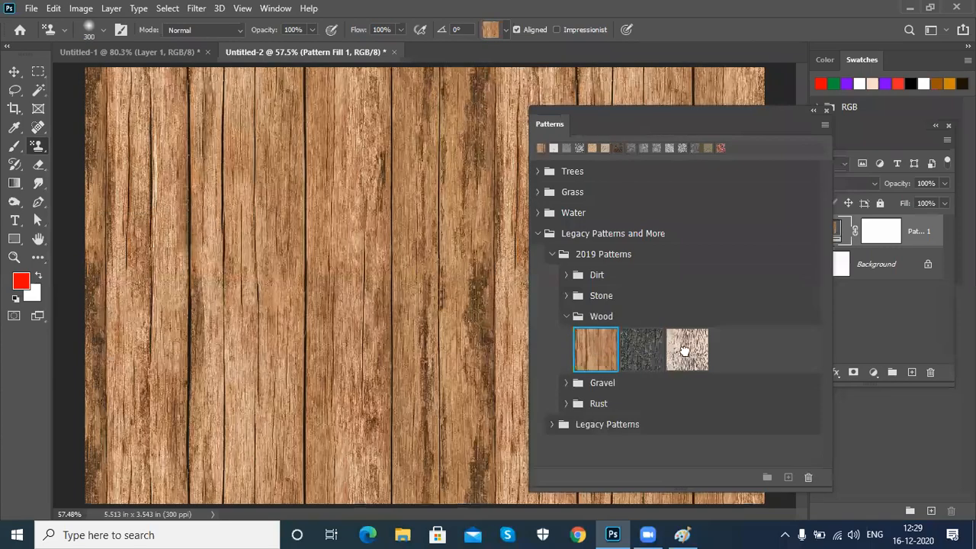
left_click(641, 349)
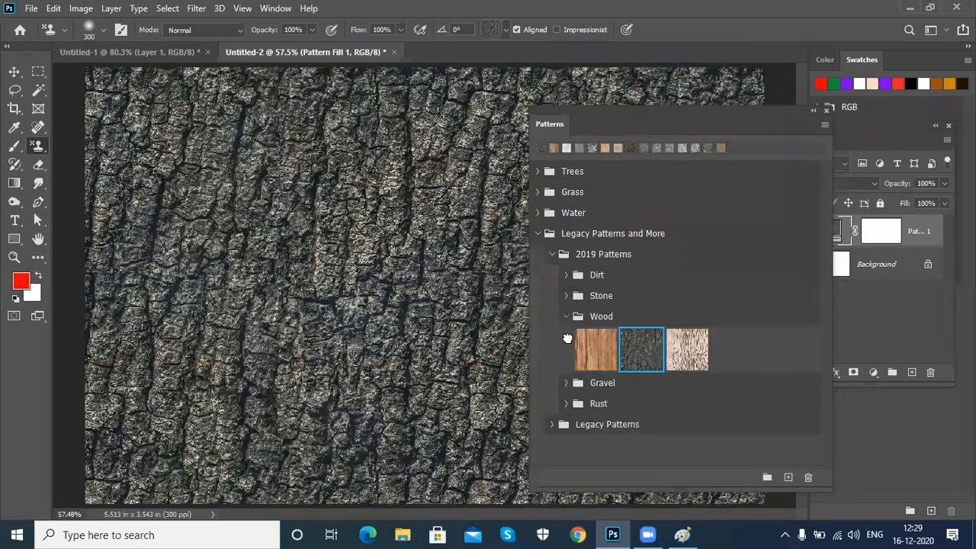
left_click(687, 350)
left_click(567, 317)
- Fill the layer with the patterns of the Gravel group in turn, including large dark rocks and fine grey gravel
left_click(567, 338)
left_click(595, 361)
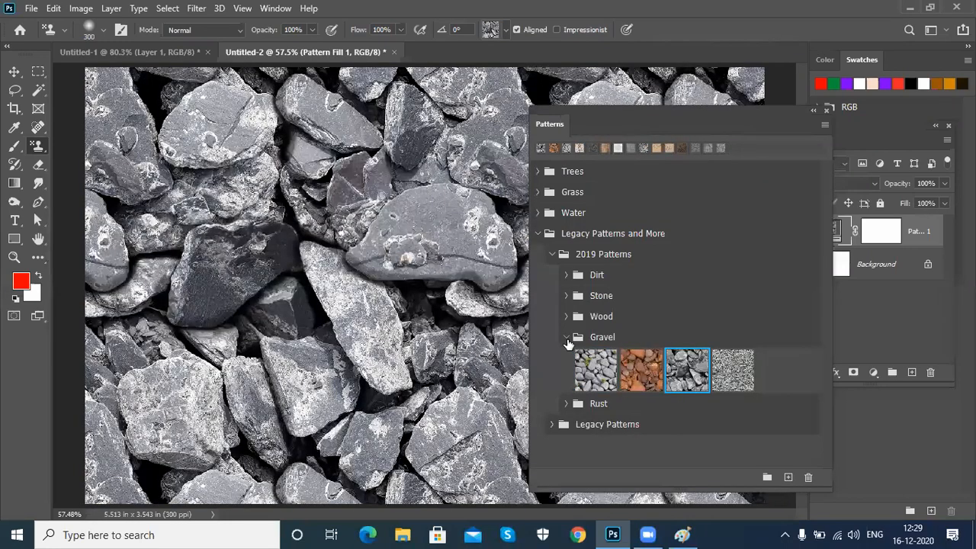
left_click(567, 337)
- Fill the layer with the Rust group's patterns, ending with the brown rust, and collapse the Patterns panel
left_click(567, 358)
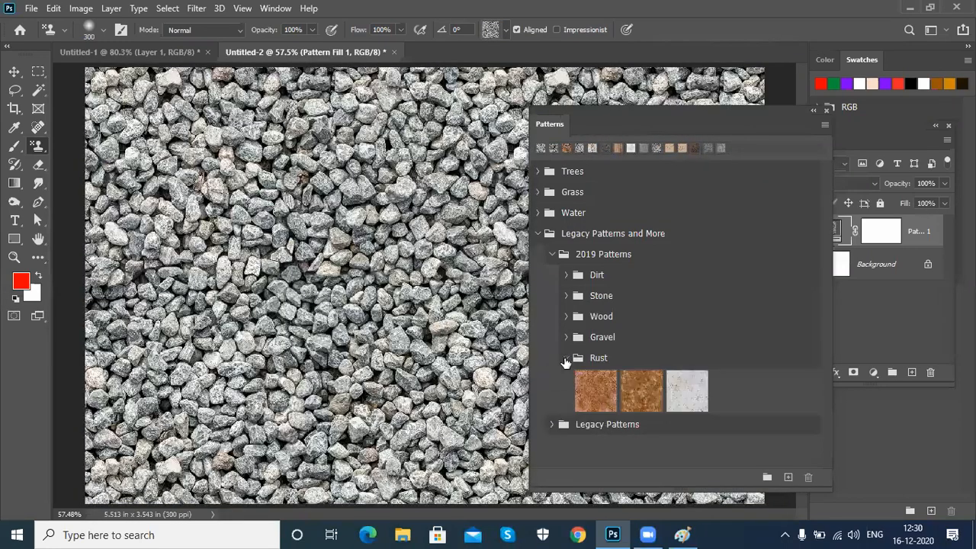
left_click(597, 390)
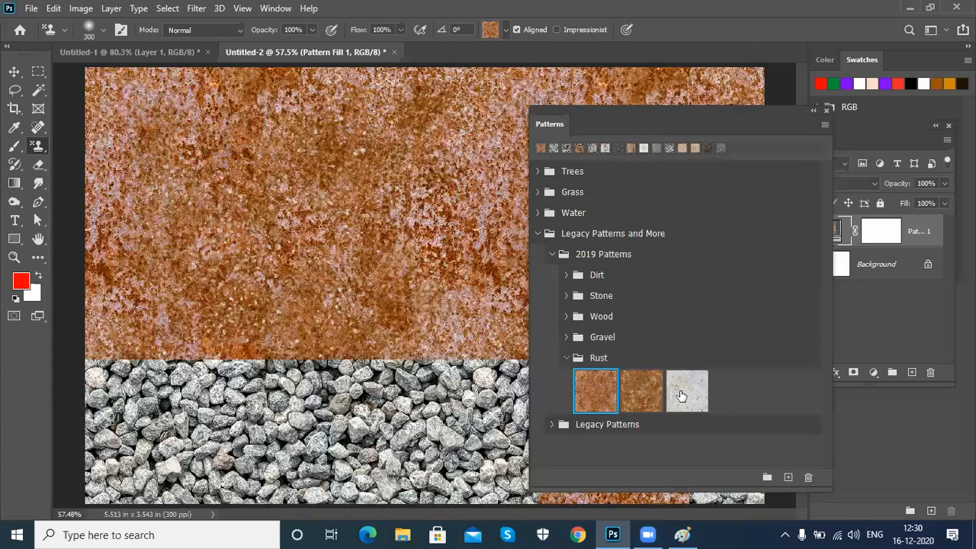
left_click(645, 397)
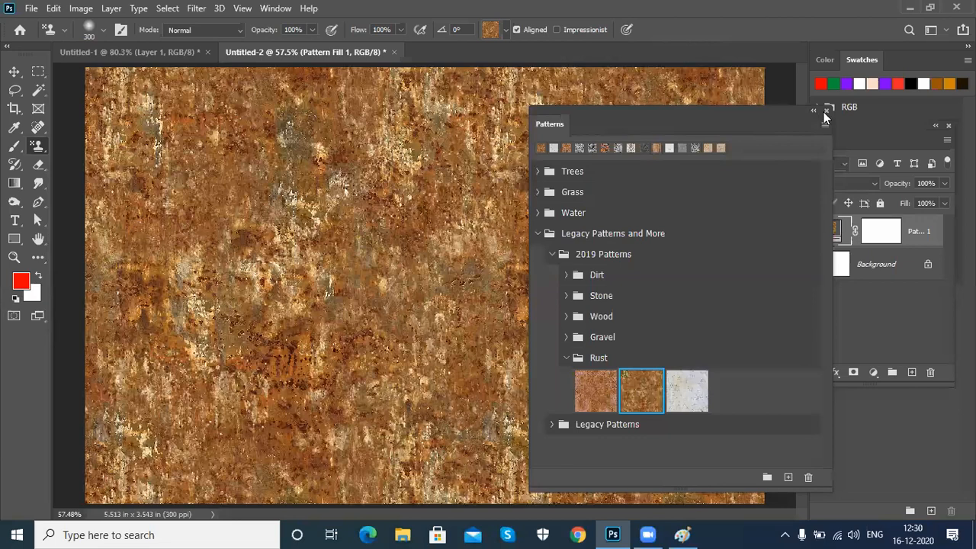
left_click(837, 235)
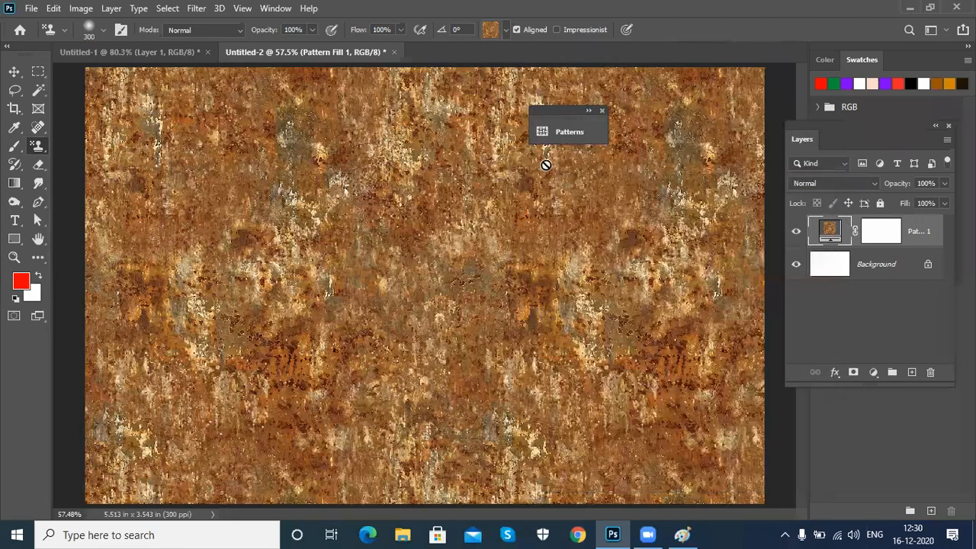
- Try to free-transform the pattern fill layer and select the Background layer
key("ctrl+t")
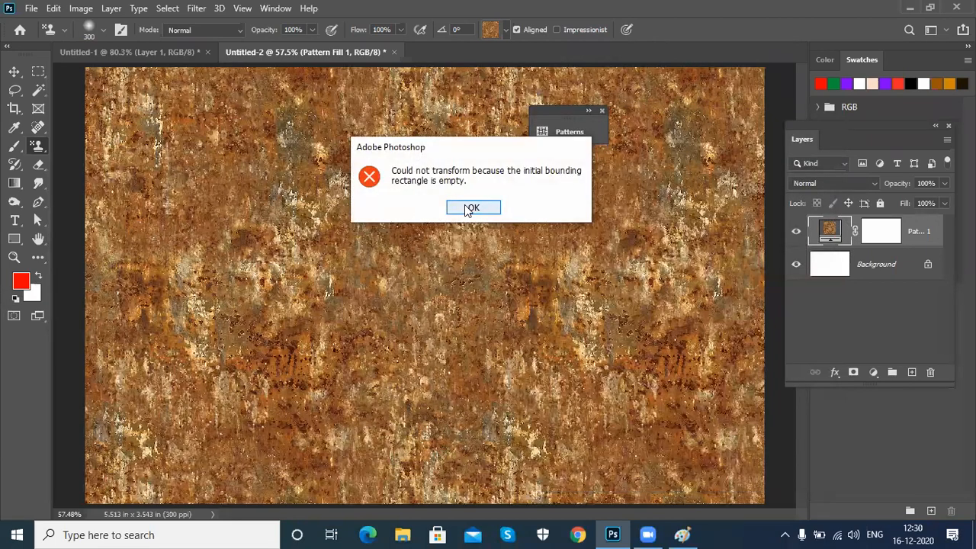
left_click(467, 207)
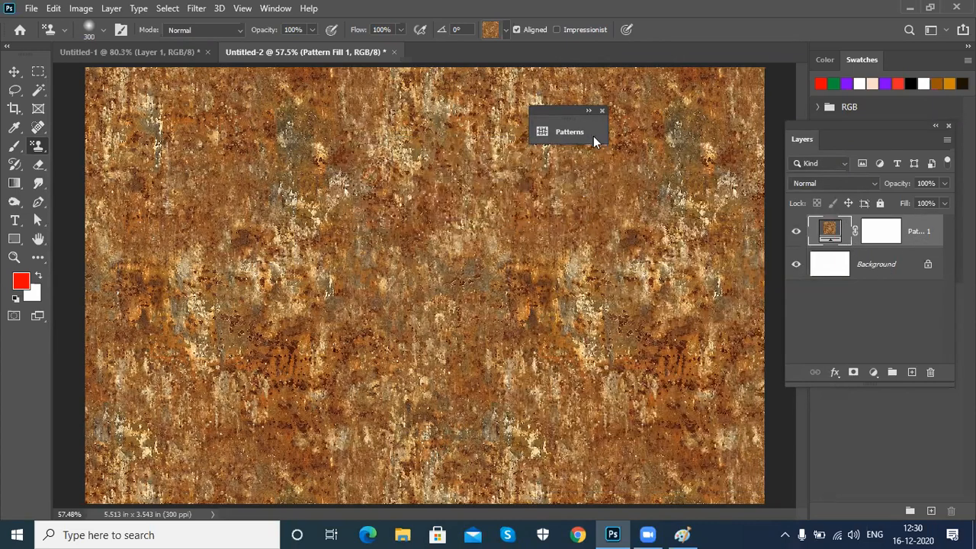
key("alt+bracketleft")
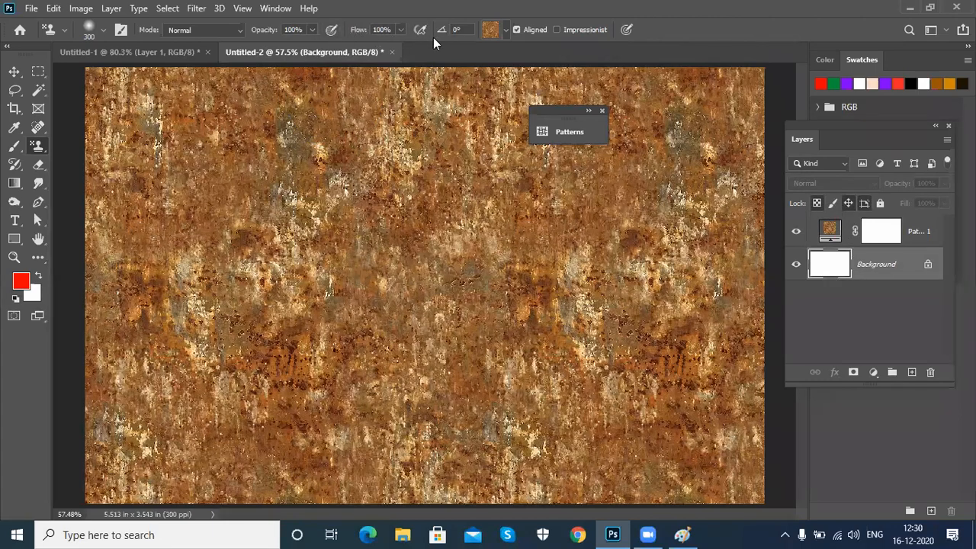
- Collapse the legacy groups in the Pattern Stamp's pattern list and choose the first leaf pattern from Trees
left_click(507, 26)
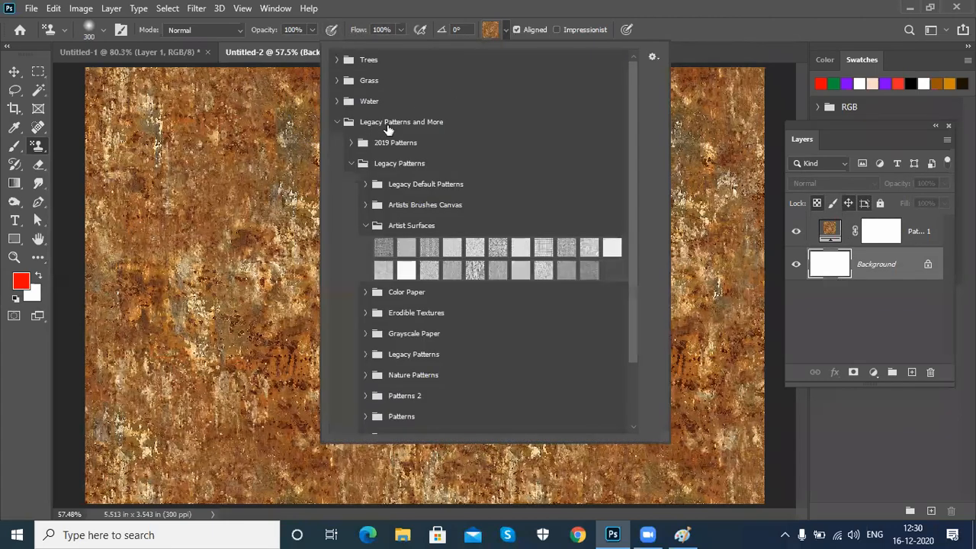
left_click(350, 163)
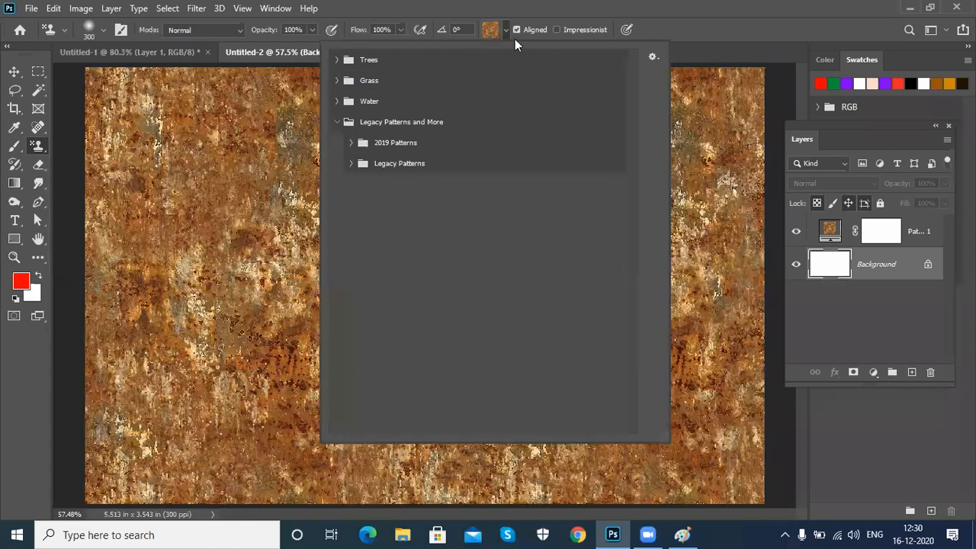
left_click(337, 122)
left_click(337, 59)
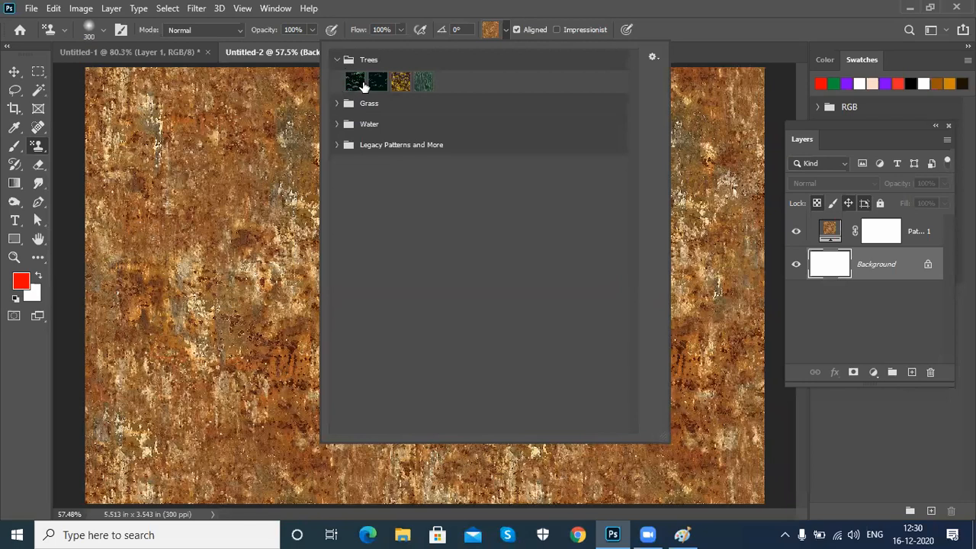
left_click(363, 84)
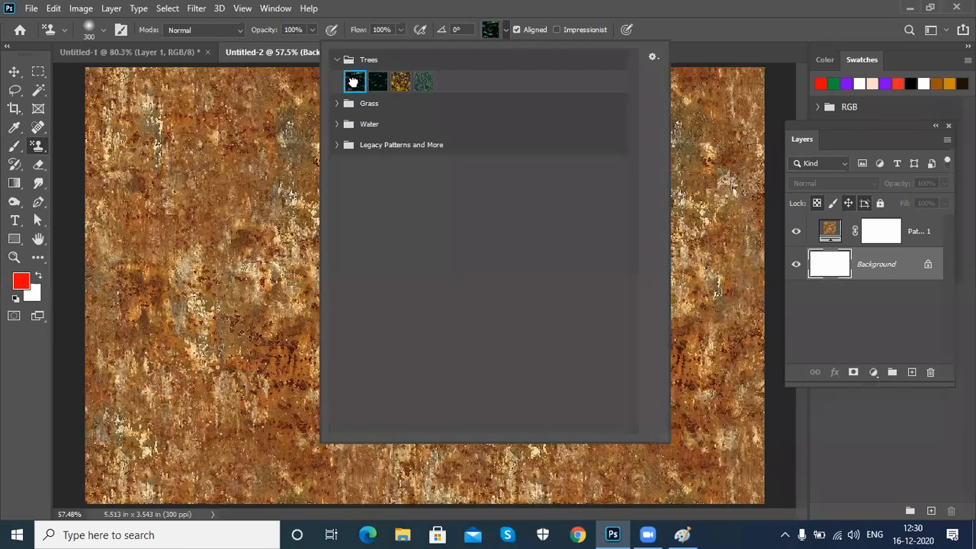
- Replace the pattern fill layer with a new blank layer and paint the whole canvas with the leaf pattern
left_click(929, 234)
left_click_drag(929, 234, 919, 371)
left_click(912, 371)
mouse_move(126, 141)
left_mouse_down()
mouse_move(418, 161)
mouse_move(79, 132)
mouse_move(207, 100)
mouse_move(115, 109)
mouse_move(262, 95)
mouse_move(739, 89)
mouse_move(771, 107)
mouse_move(686, 145)
mouse_move(230, 232)
mouse_move(115, 242)
mouse_move(50, 214)
mouse_move(150, 334)
mouse_move(178, 492)
mouse_move(163, 393)
mouse_move(385, 394)
mouse_move(529, 375)
mouse_move(515, 394)
mouse_move(745, 241)
mouse_move(425, 459)
mouse_move(379, 440)
mouse_move(169, 509)
mouse_move(169, 498)
mouse_move(107, 448)
mouse_move(203, 479)
mouse_move(700, 489)
mouse_move(785, 429)
mouse_move(730, 422)
mouse_move(654, 299)
left_mouse_up()
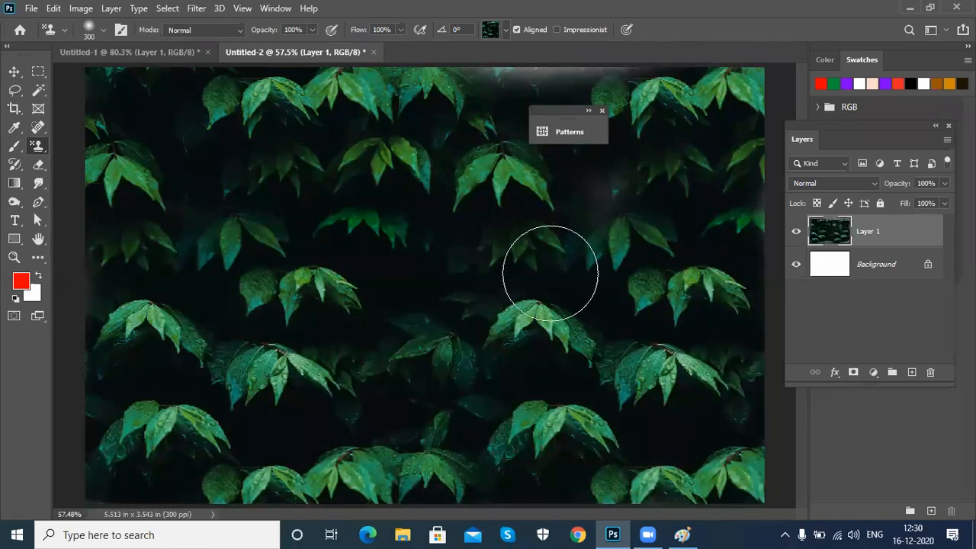
- Show the full Patterns panel, move it beside the layer list, and look over its display and import options
left_click(275, 9)
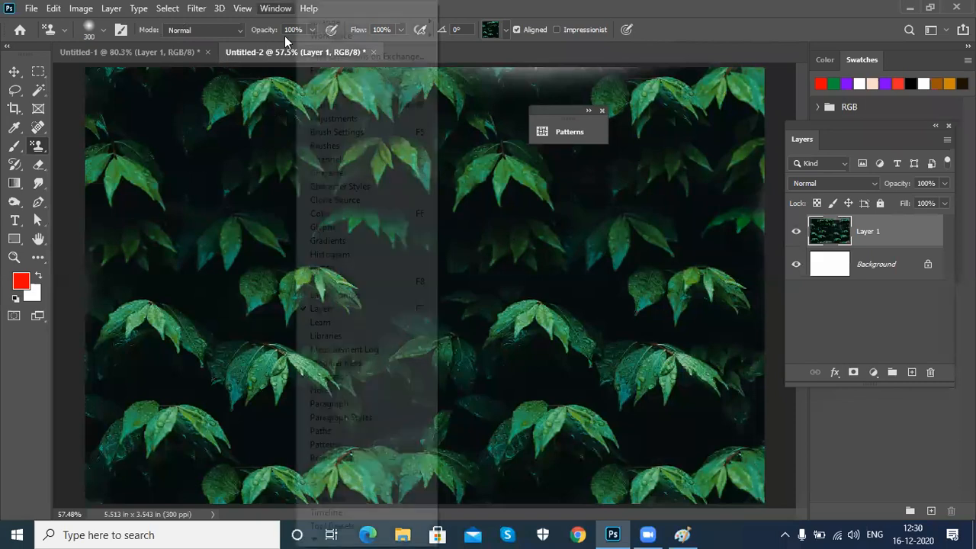
left_click(342, 444)
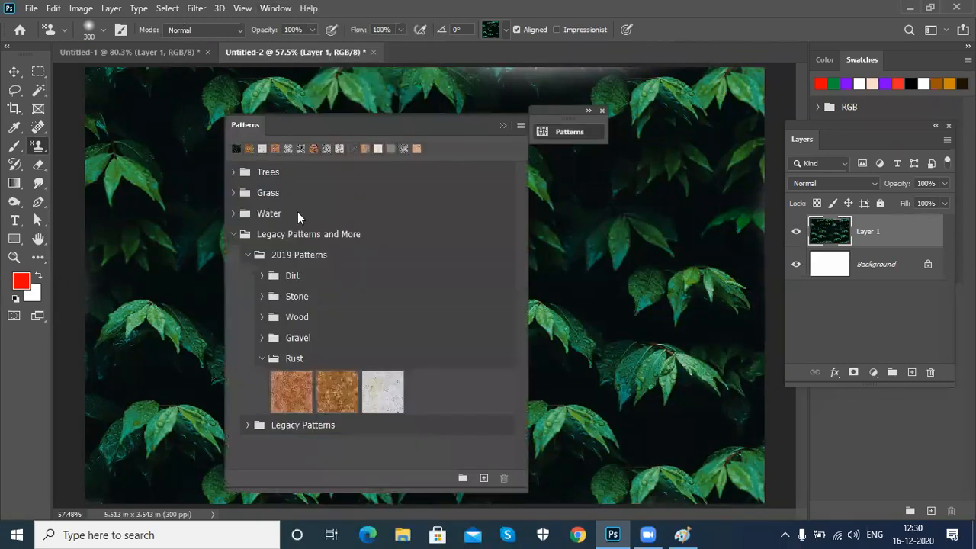
left_click_drag(363, 128, 757, 135)
left_click(759, 132)
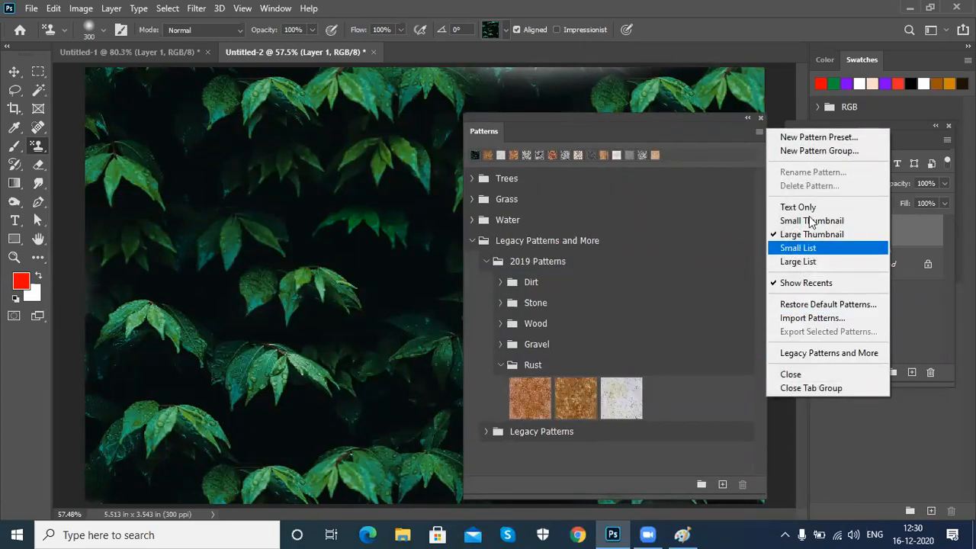
left_click(680, 121)
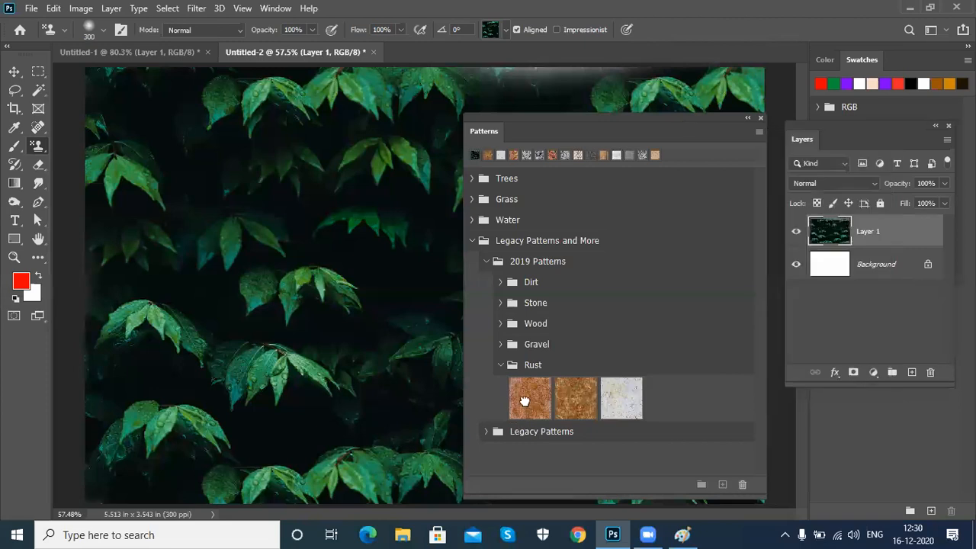
- Apply the reddish pattern from the Rust group as a fill layer above Layer 1 and view that pattern's context options
double_click(528, 409)
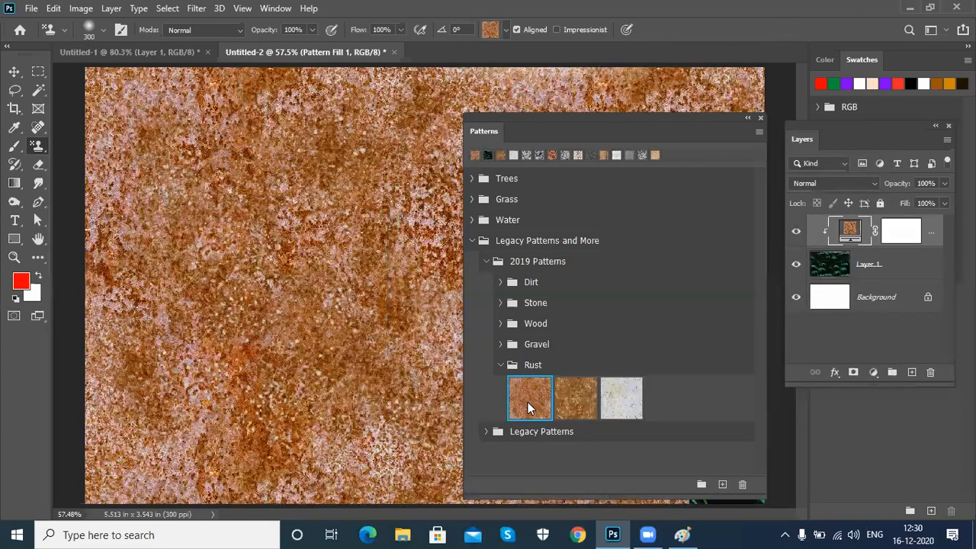
right_click(523, 402)
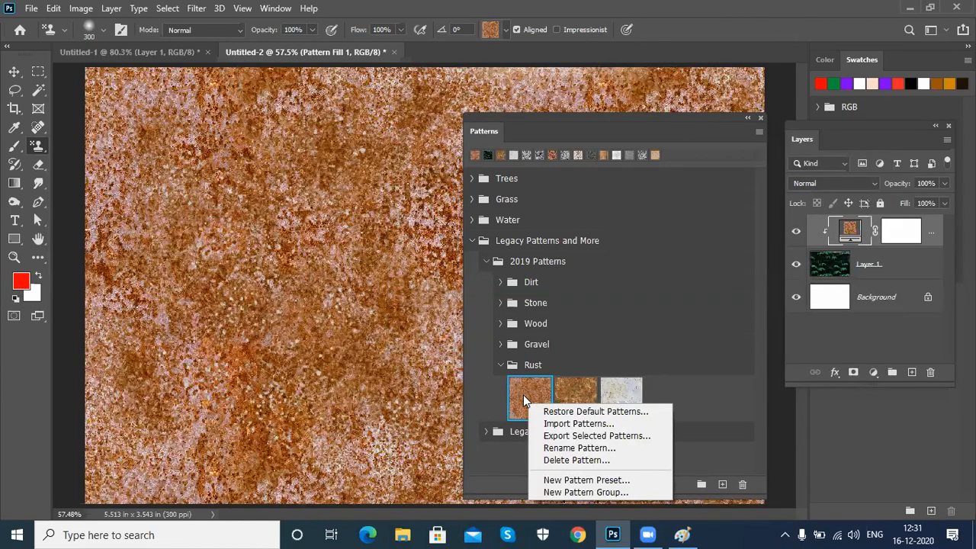
left_click(524, 400)
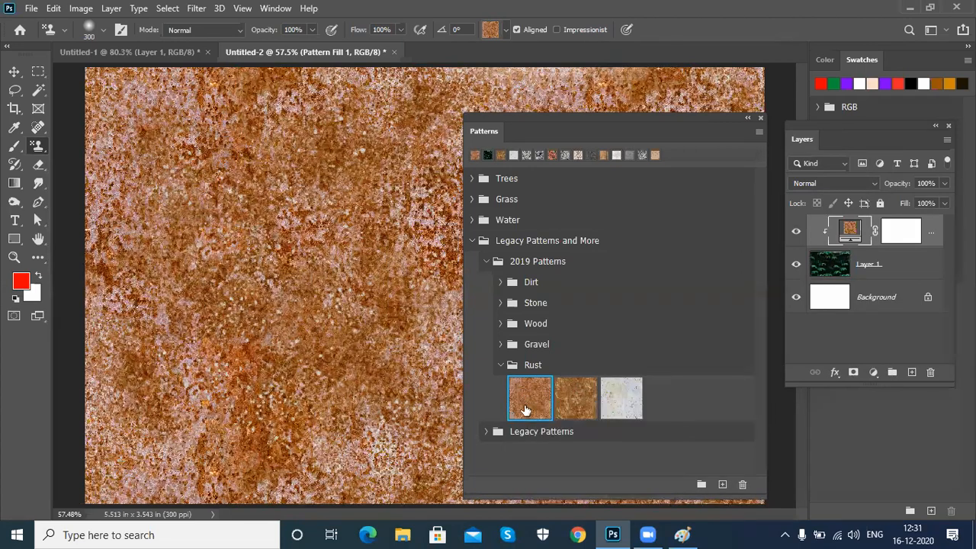
- Delete the rust fill layer and apply the Grass group's leafy, dry brown and green patterns as a fill above Layer 1
left_click(501, 365)
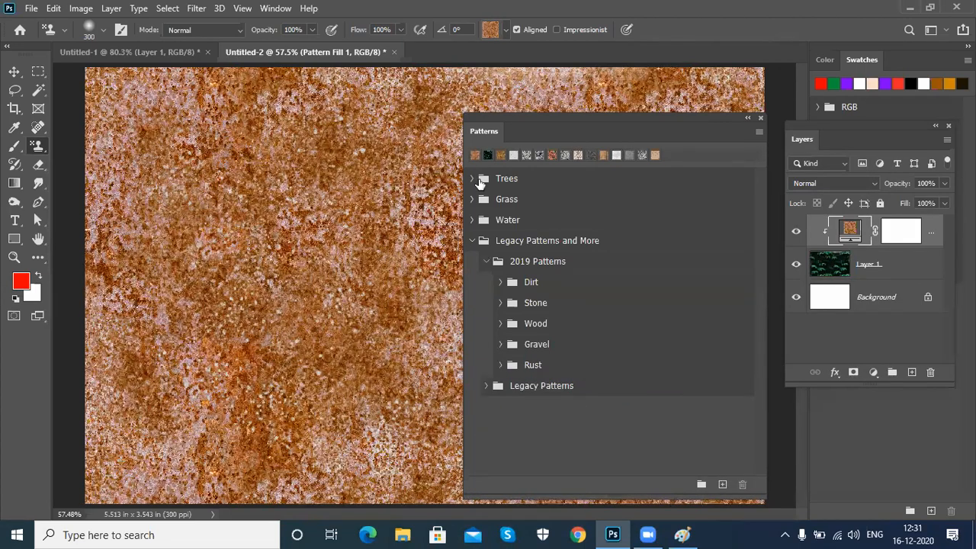
left_click_drag(931, 249, 931, 374)
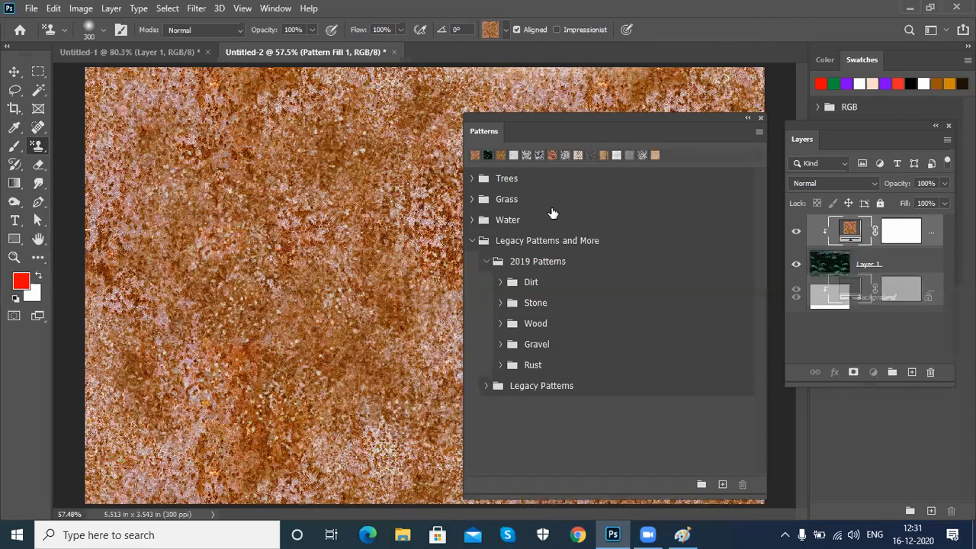
left_click(472, 199)
left_click(496, 232)
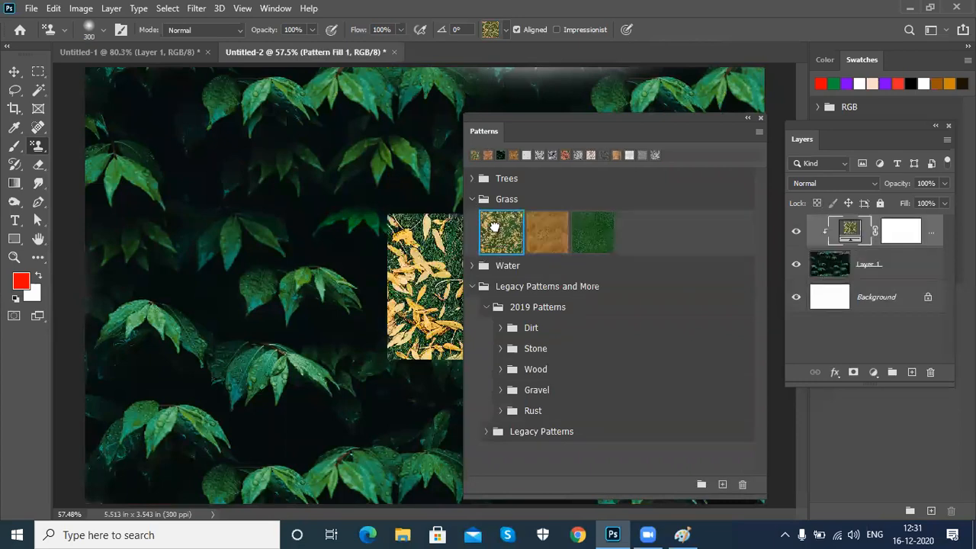
left_click(587, 241)
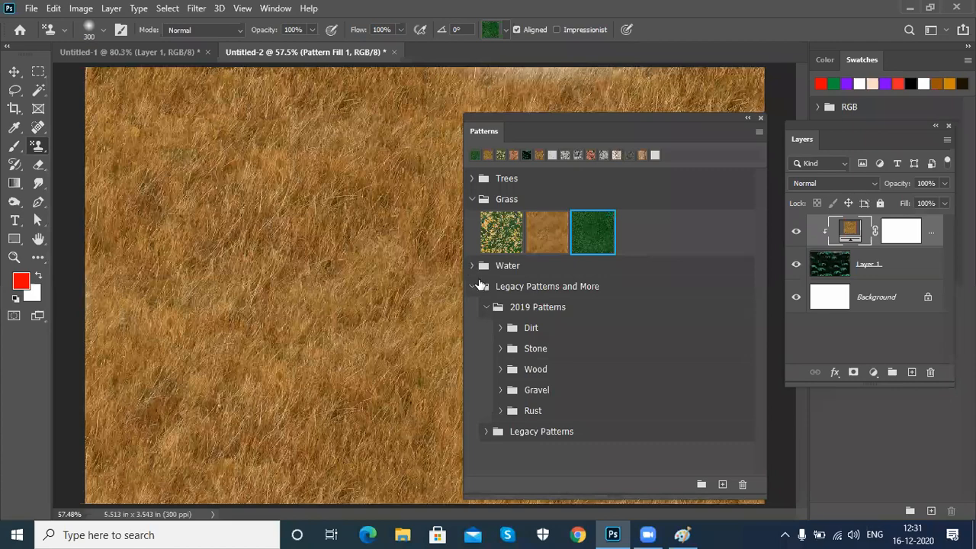
- Apply the three Water group patterns in turn to the fill layer, ending with the pale blue ripple pattern
left_click(472, 265)
left_click(507, 299)
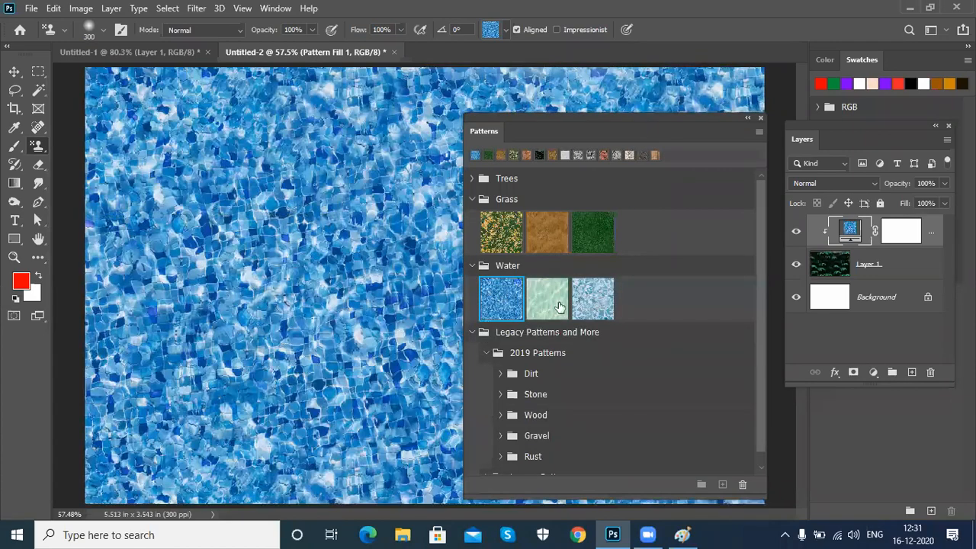
left_click(547, 306)
left_click(593, 301)
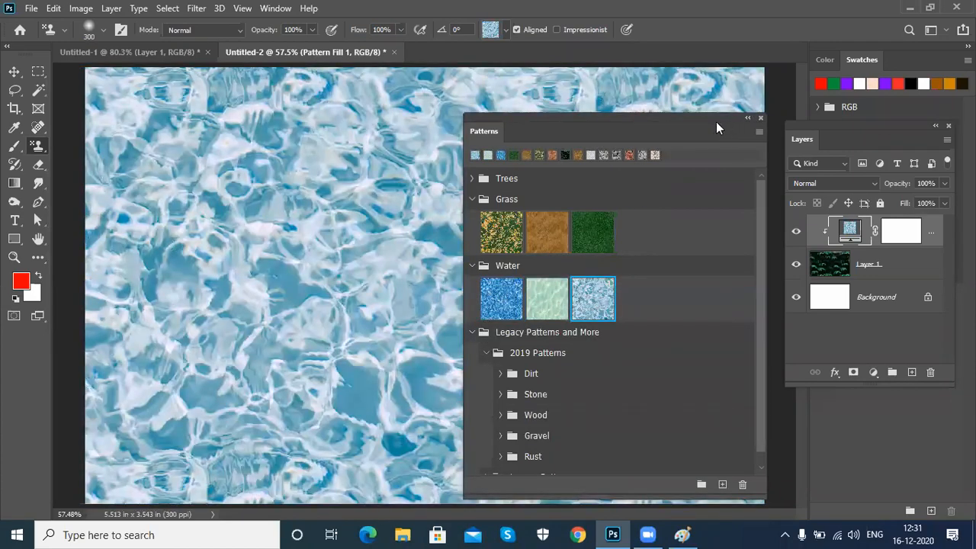
- Close the Patterns panel and delete the pattern fill layer and Layer 1 from Untitled-2, keeping only the Background
left_click(759, 132)
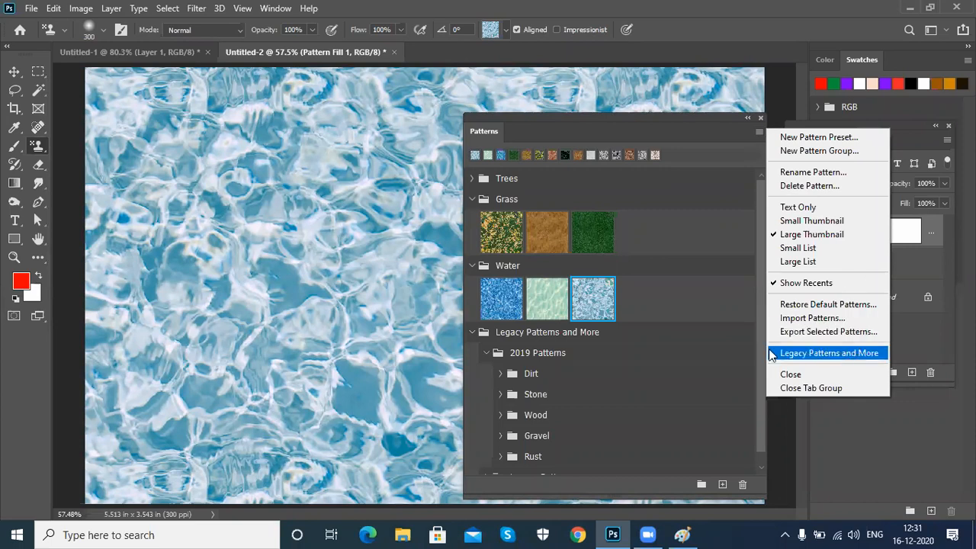
left_click(760, 119)
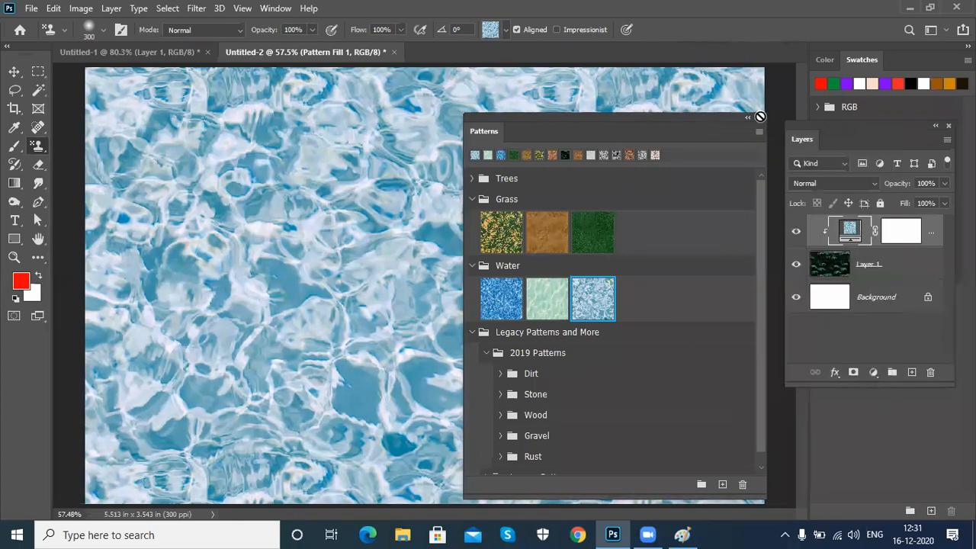
left_click(760, 116)
left_click_drag(939, 240, 930, 372)
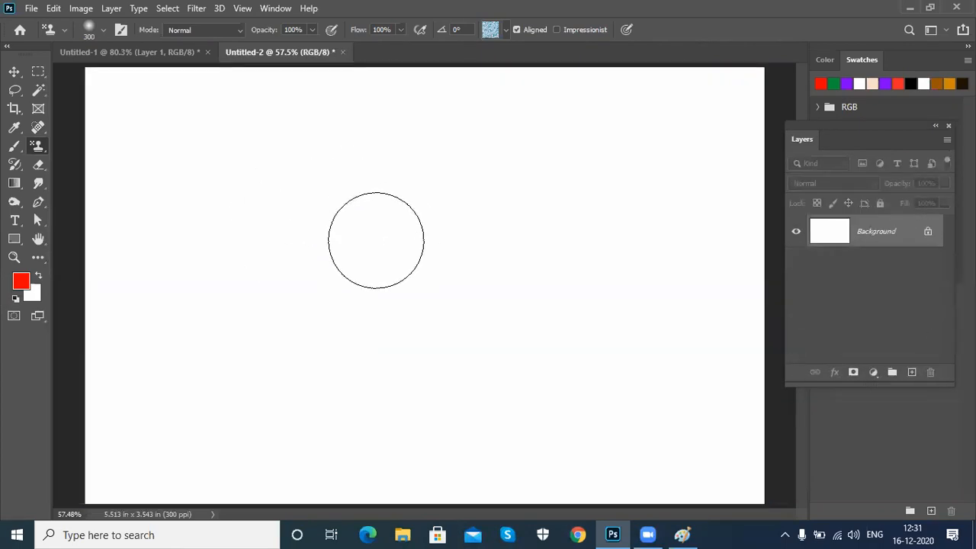
- Reduce the Pattern Stamp brush size to 125
key("bracketleft")
key("bracketleft")
key("bracketleft")
key("bracketleft")
key("bracketleft")
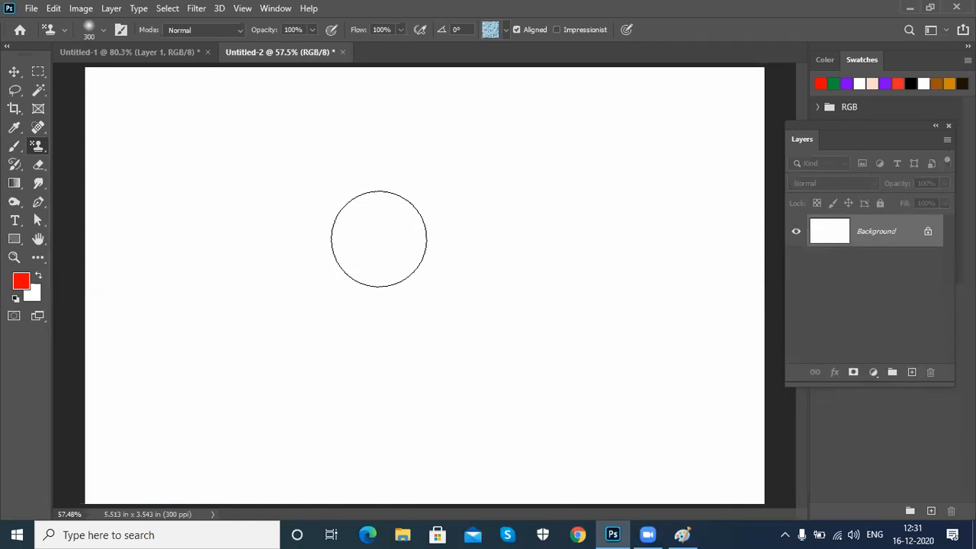
- Switch to the Untitled-1 portrait document and look over the Pattern Stamp's pattern groups and management options
left_click(153, 51)
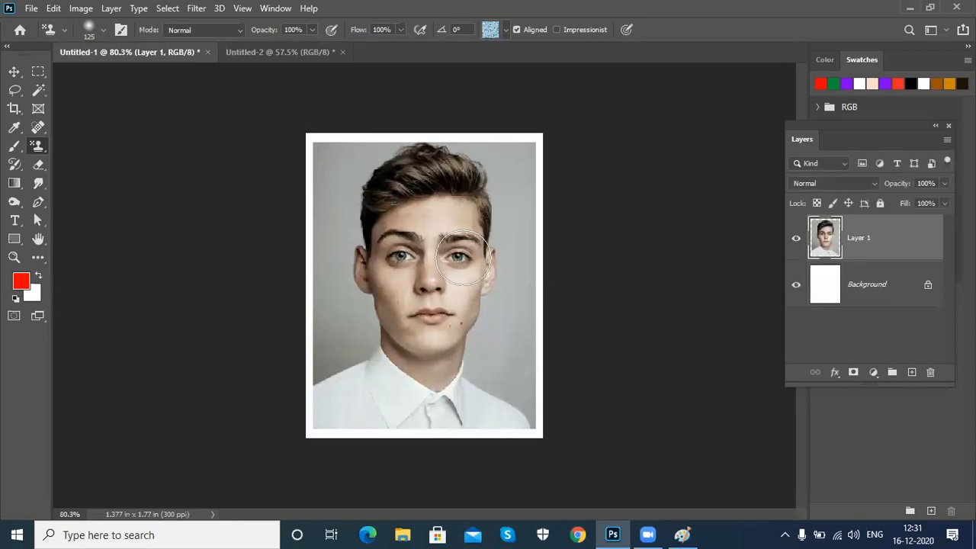
left_click(504, 29)
left_click(336, 60)
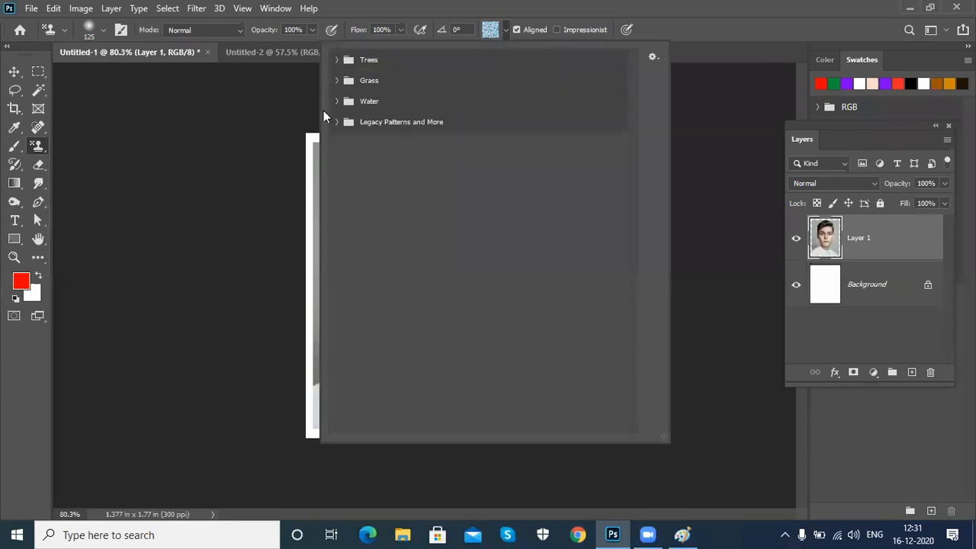
left_click(652, 56)
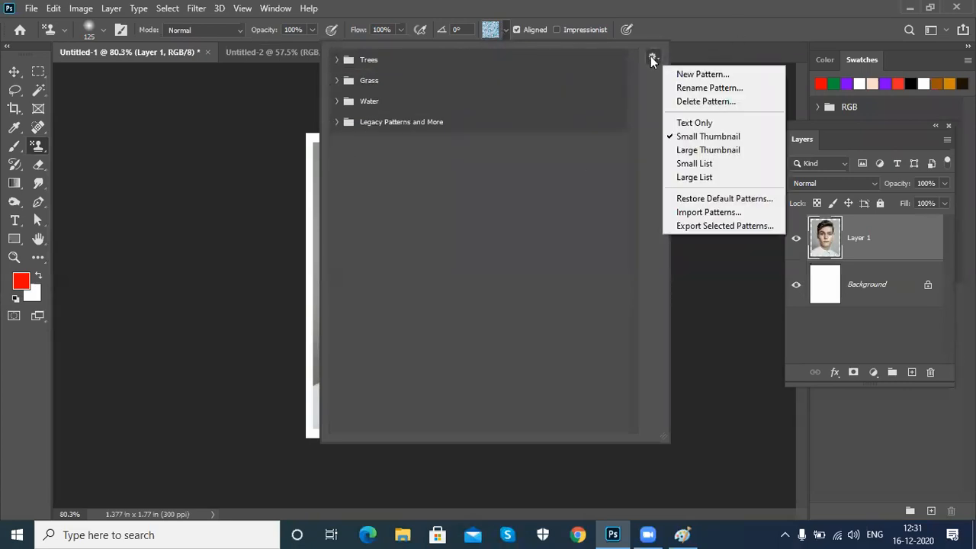
left_click(778, 22)
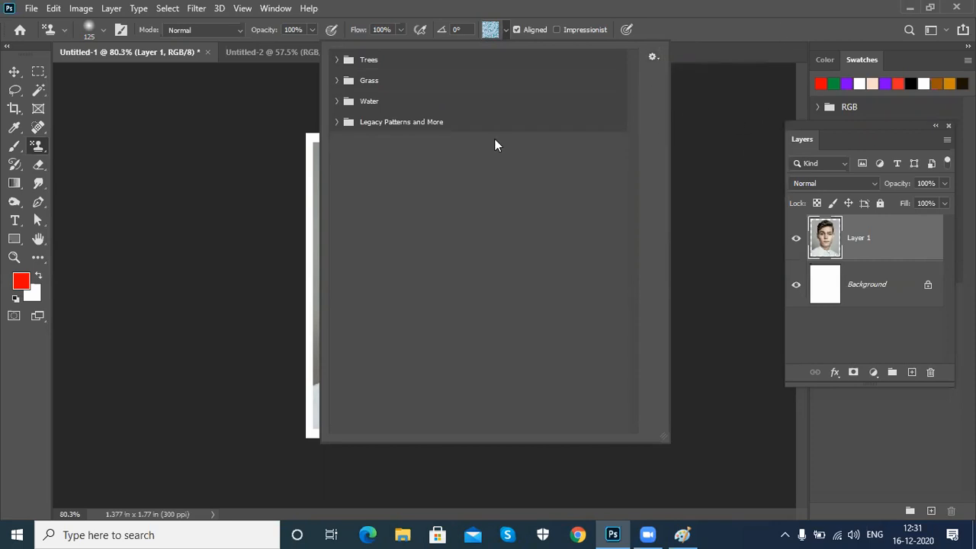
left_click(164, 152)
- Define the bordered portrait image as a new pattern with a name describing it as a passport photo
left_click(14, 74)
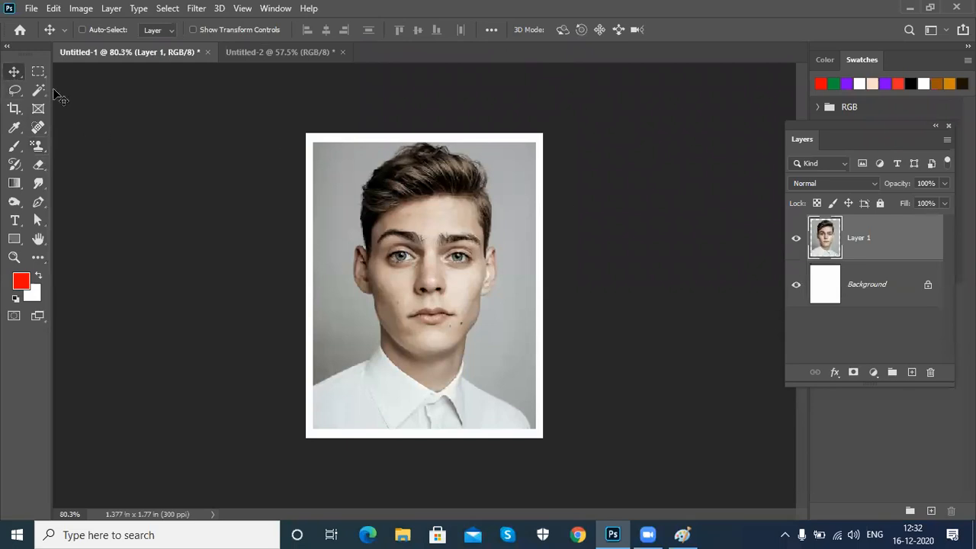
left_click(54, 9)
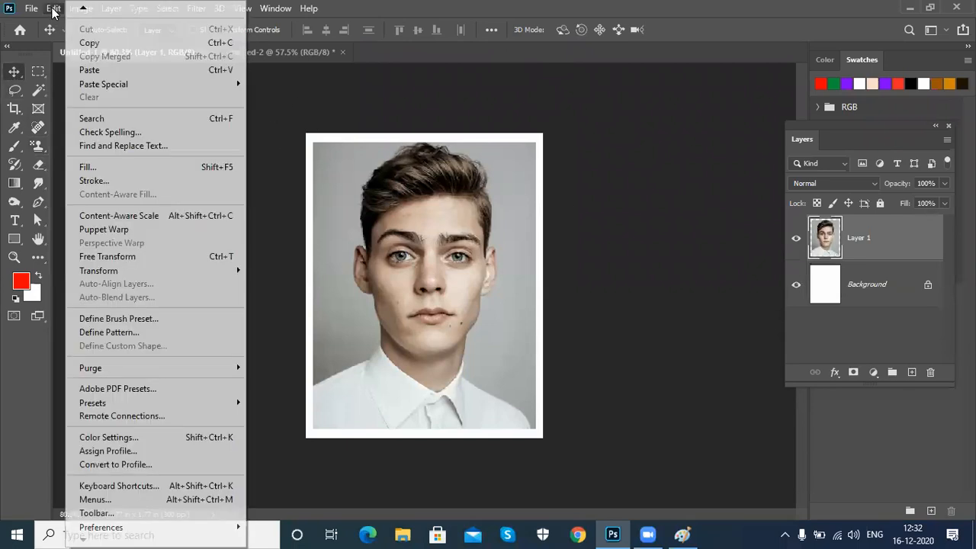
left_click(111, 334)
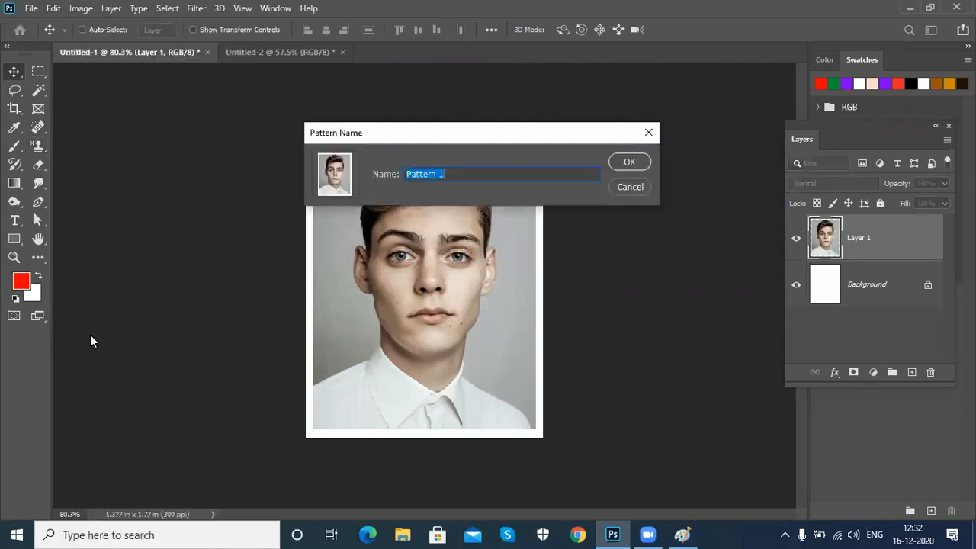
type("pa")
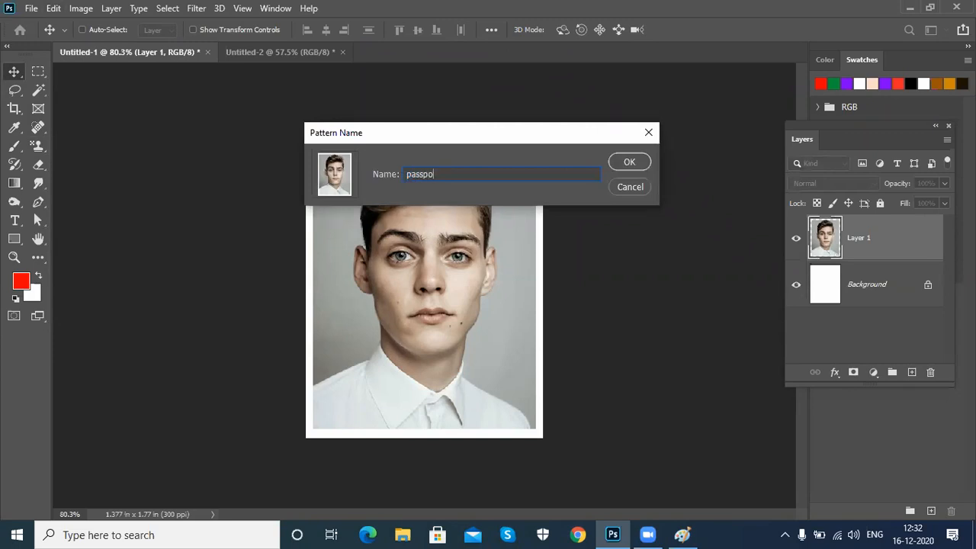
type("e")
key("Return")
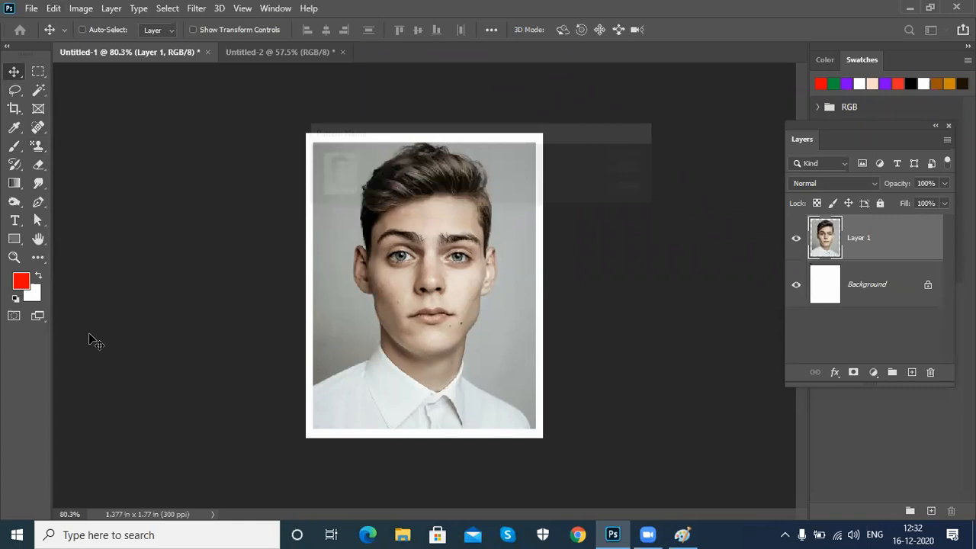
- Return to Untitled-2, activate the Pattern Stamp tool and look through its pattern groups for the new portrait pattern
left_click(279, 52)
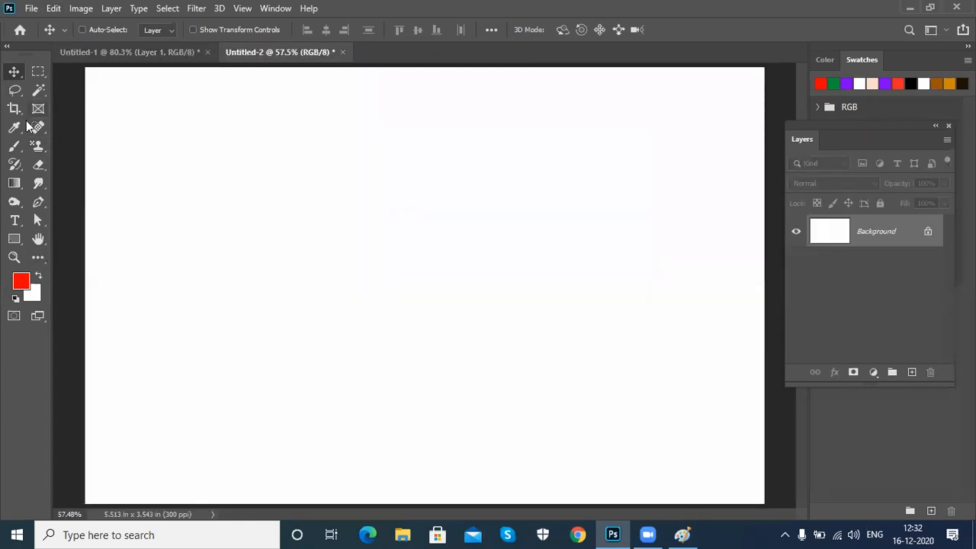
left_click_drag(37, 146, 82, 166)
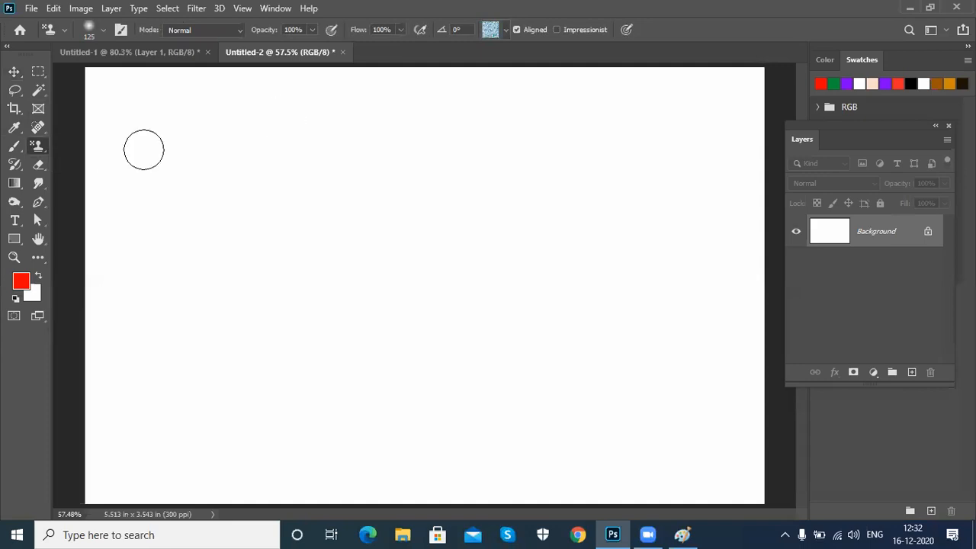
left_click(507, 33)
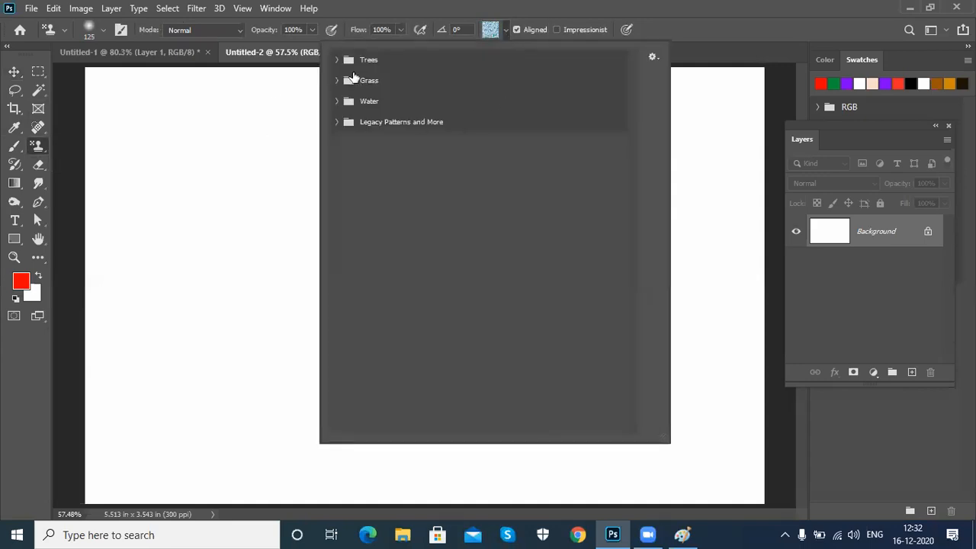
left_click(337, 124)
left_click(336, 122)
left_click(337, 123)
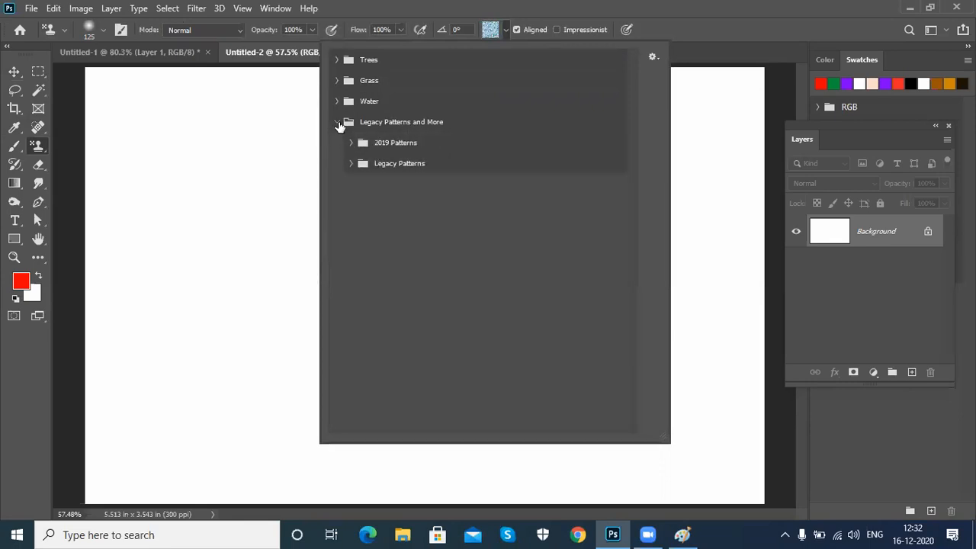
left_click(339, 124)
- Close the pattern list and show the full Patterns panel
left_click(302, 23)
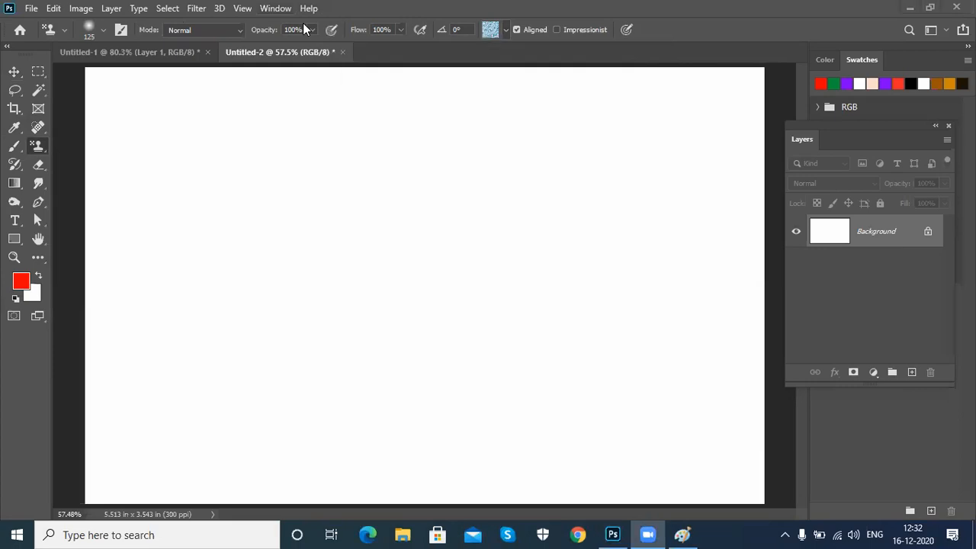
left_click(276, 9)
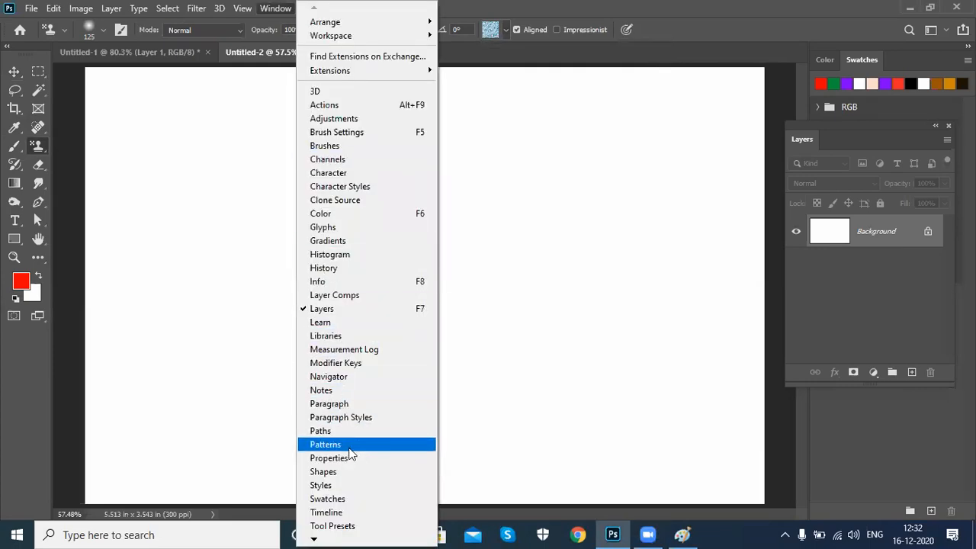